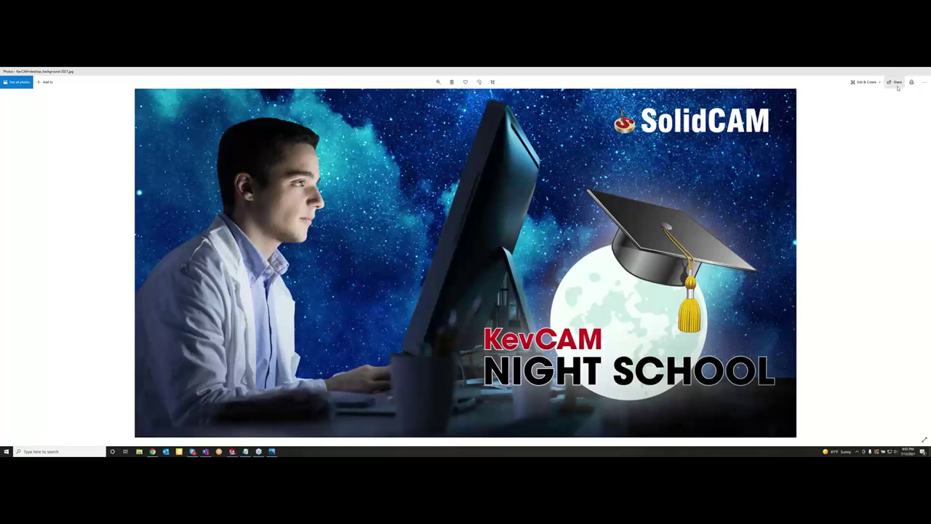
Switch to Chrome and browse the uploaded videos on the SolidCAM University YouTube channel.
left_click(899, 85)
left_click(152, 452)
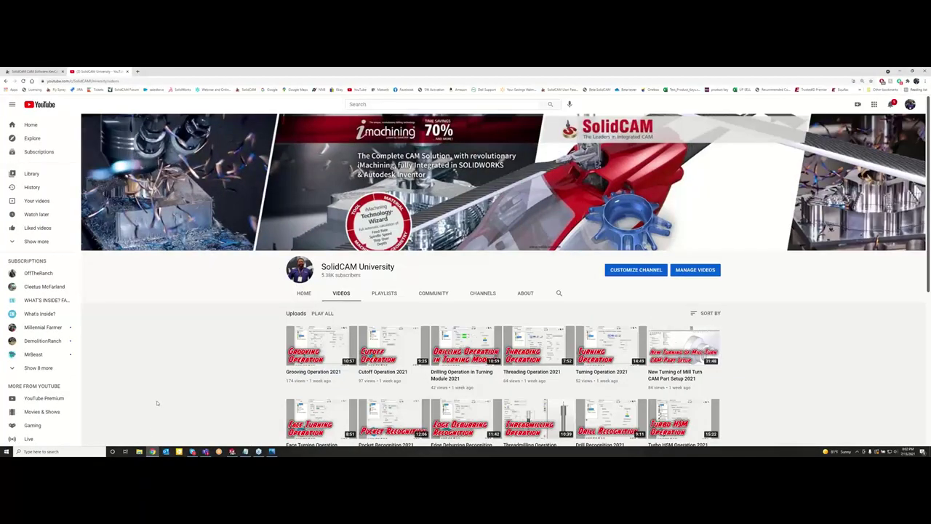
scroll(177, 385, "down", 2)
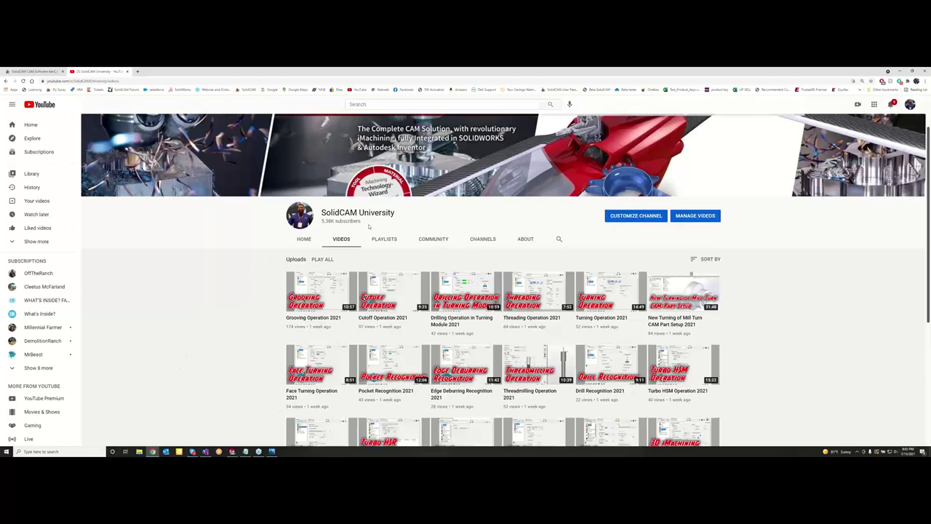
scroll(404, 291, "down", 3)
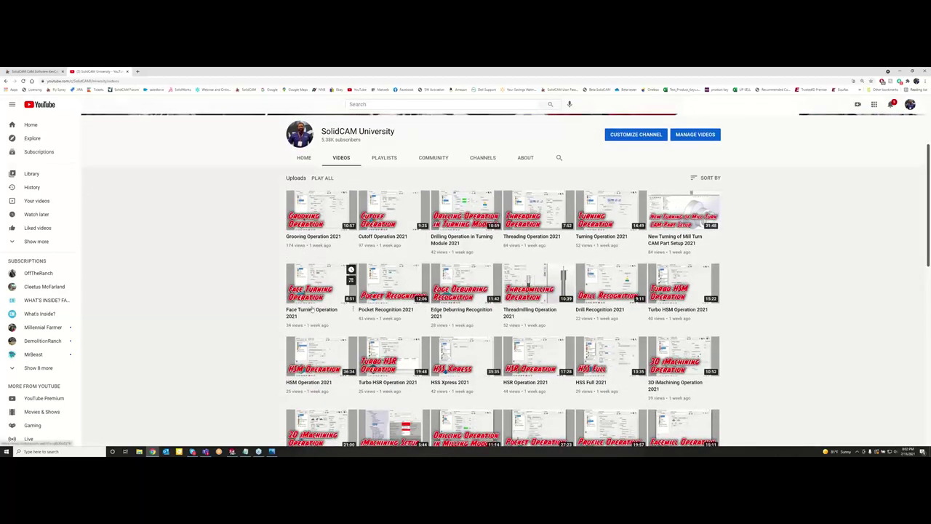
scroll(567, 291, "down", 2)
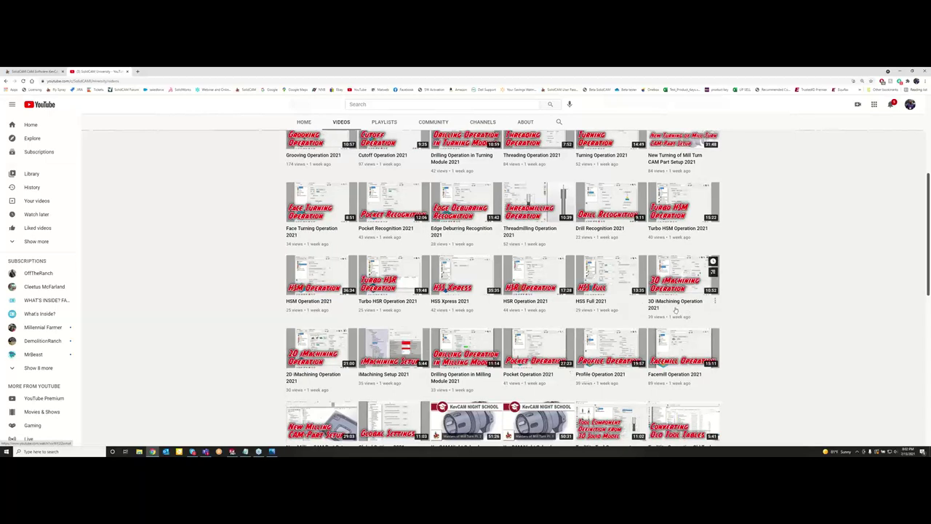
scroll(676, 309, "down", 1)
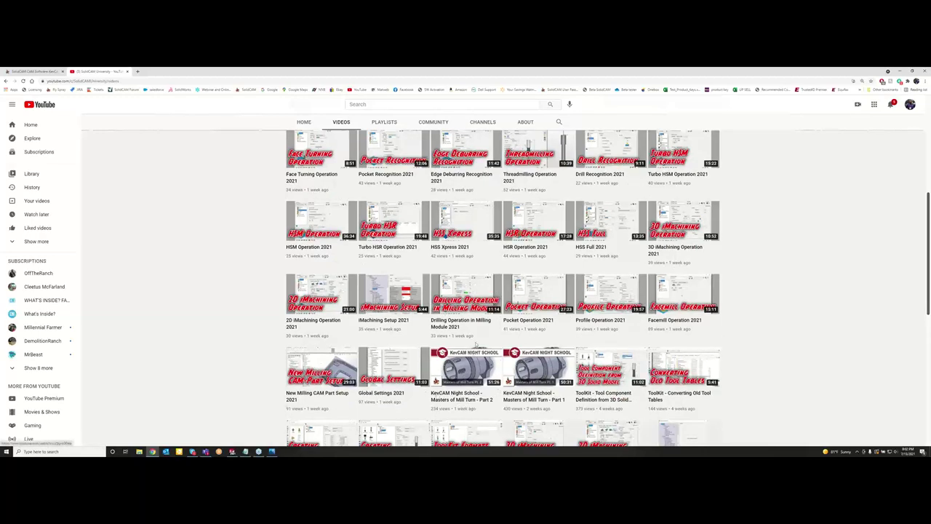
Show the channel's playlists and open the full SolidCAM 2021 Milling Introductory playlist.
scroll(393, 305, "up", 5)
left_click(385, 293)
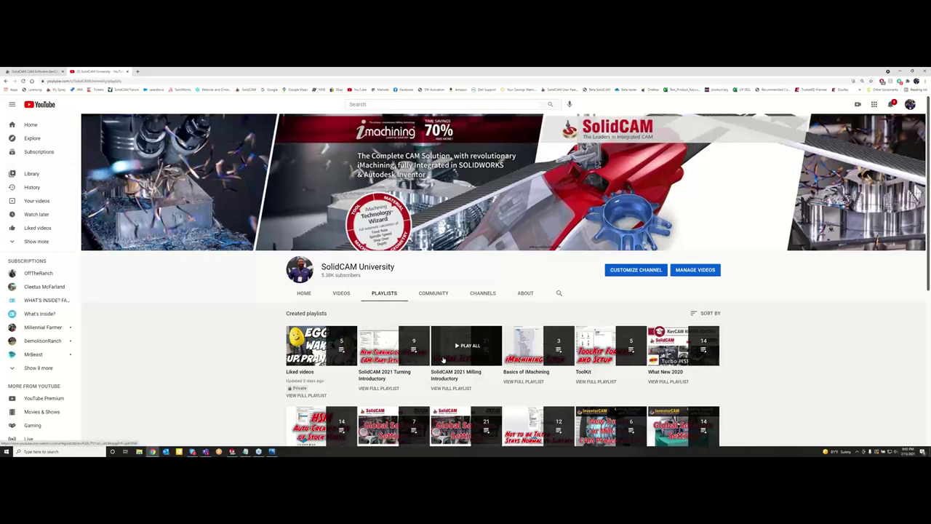
left_click(457, 391)
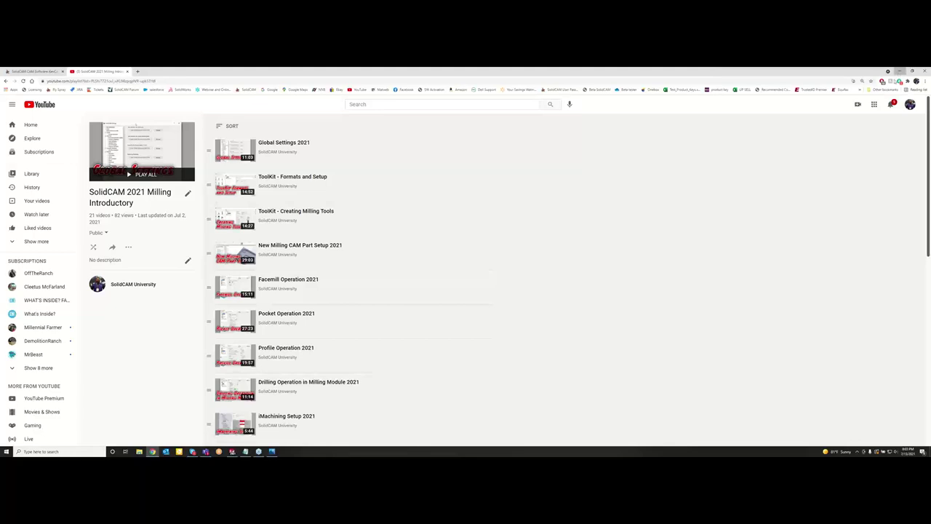
Put the browser away, close the Night School picture and switch to the mill-turn assembly in SOLIDWORKS to view the part.
left_click(900, 71)
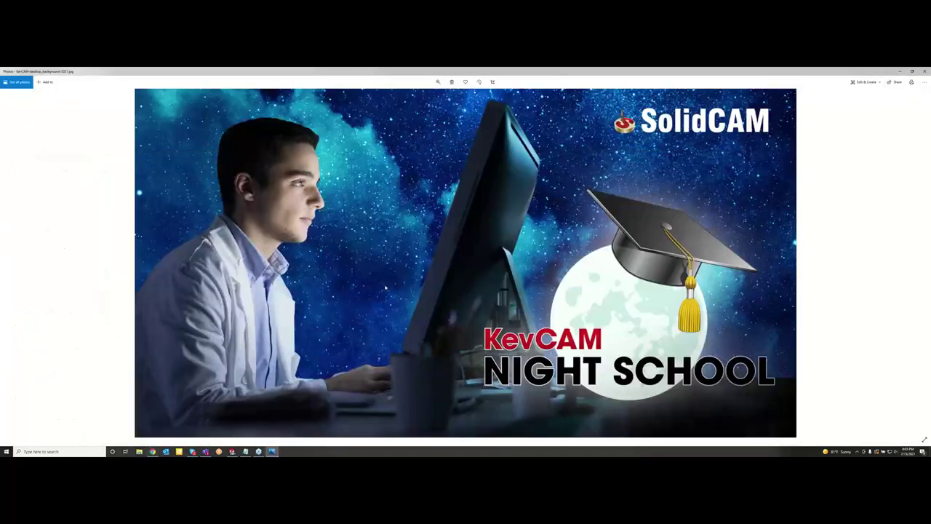
left_click(924, 71)
left_click(233, 452)
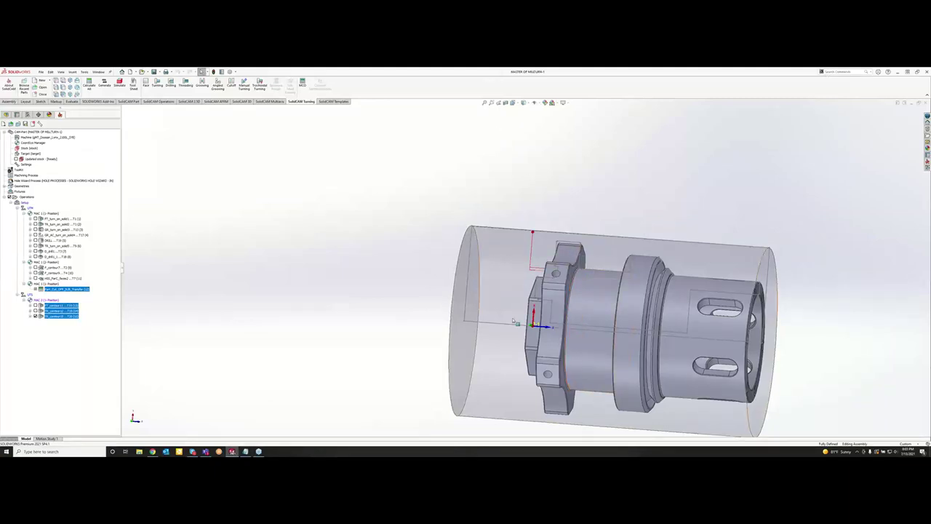
scroll(616, 204, "up", 3)
scroll(754, 354, "down", 2)
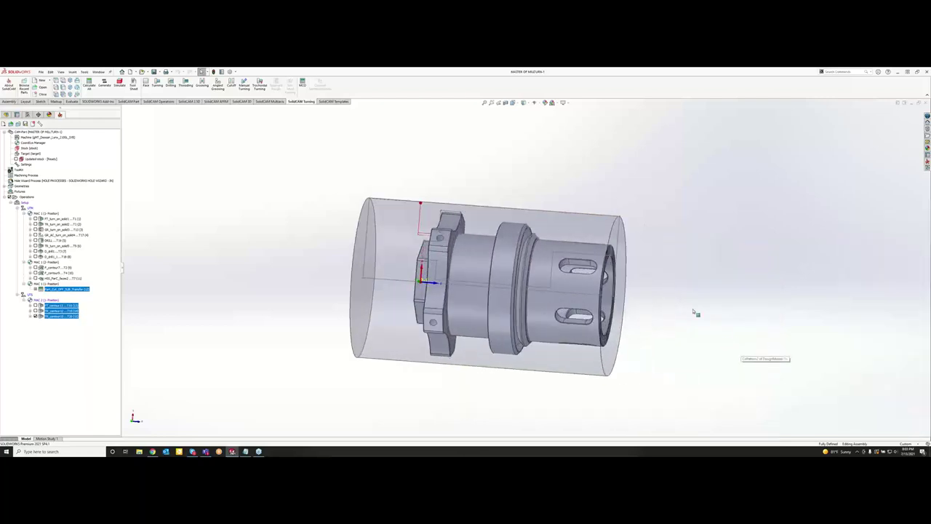
middle_click_drag(483, 175, 516, 170)
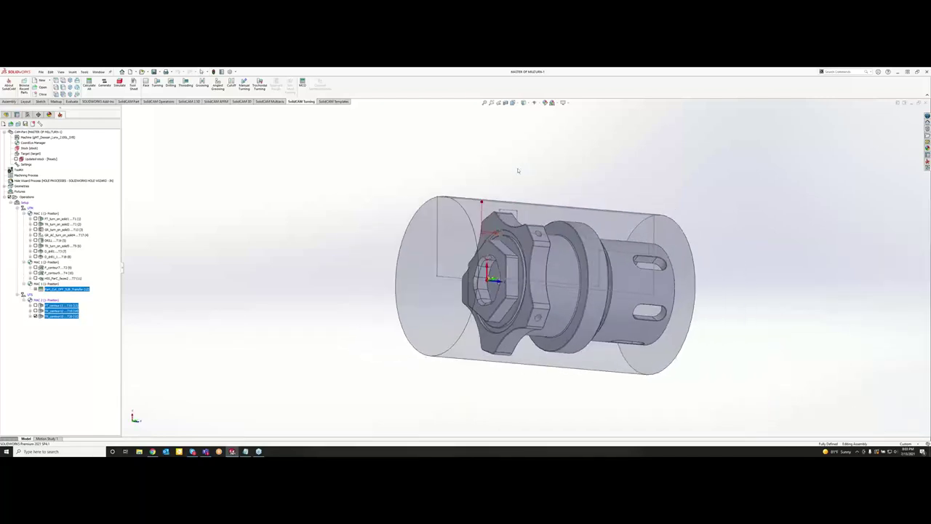
Delete the selected sub-spindle transfer operation and the three selected operations below it.
right_click(71, 313)
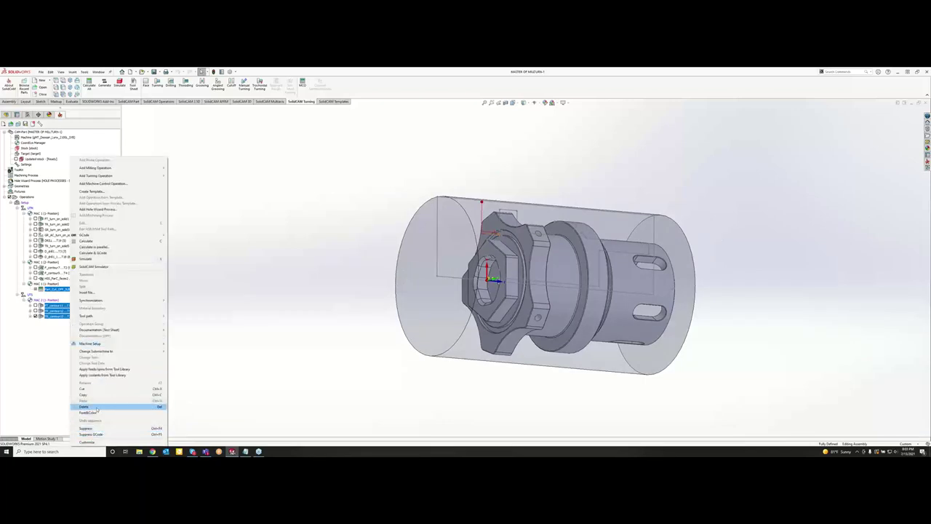
left_click(96, 406)
left_click(284, 243)
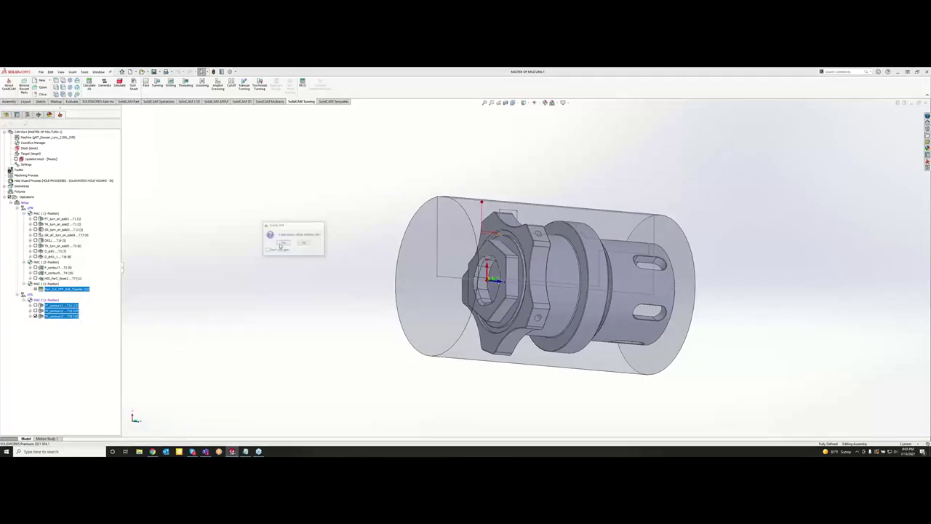
left_click(446, 266)
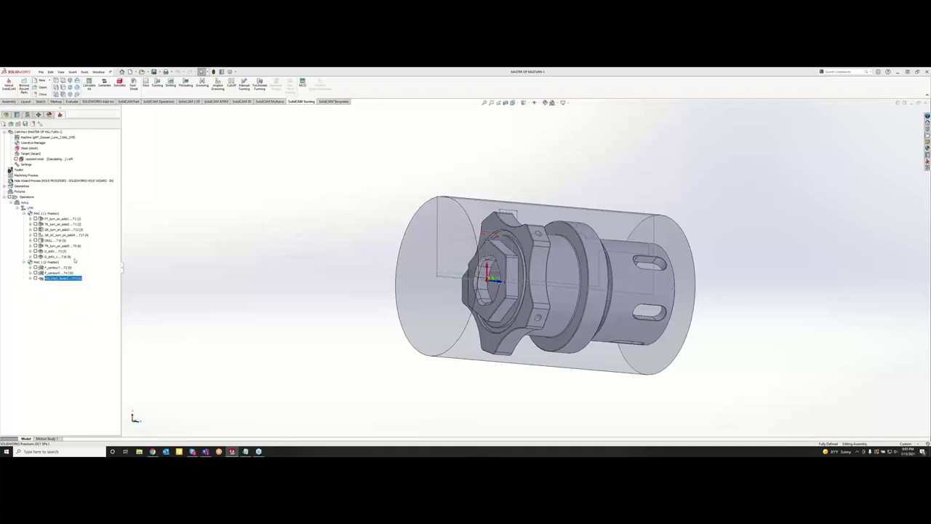
Select all remaining operations, from the face turning to the last milling operation, and open their simulation in SolidVerify mode.
right_click(63, 278)
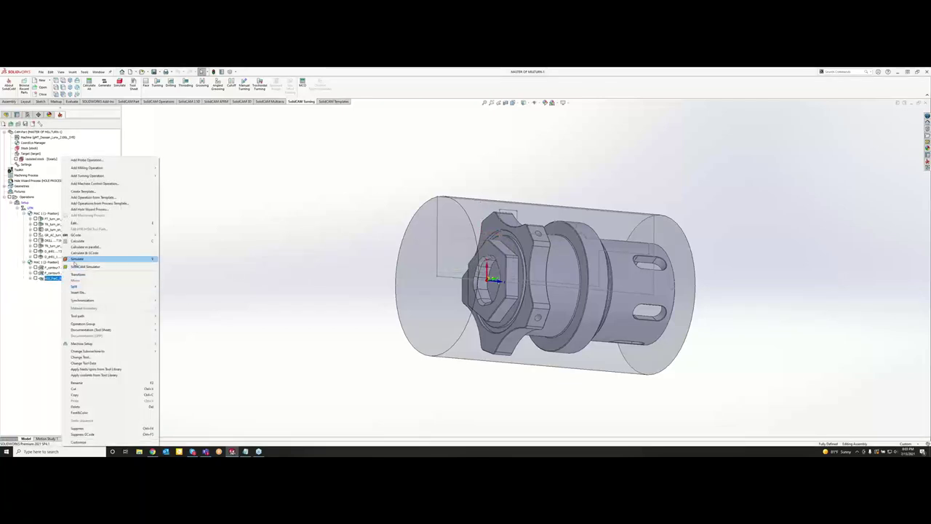
left_click(49, 220)
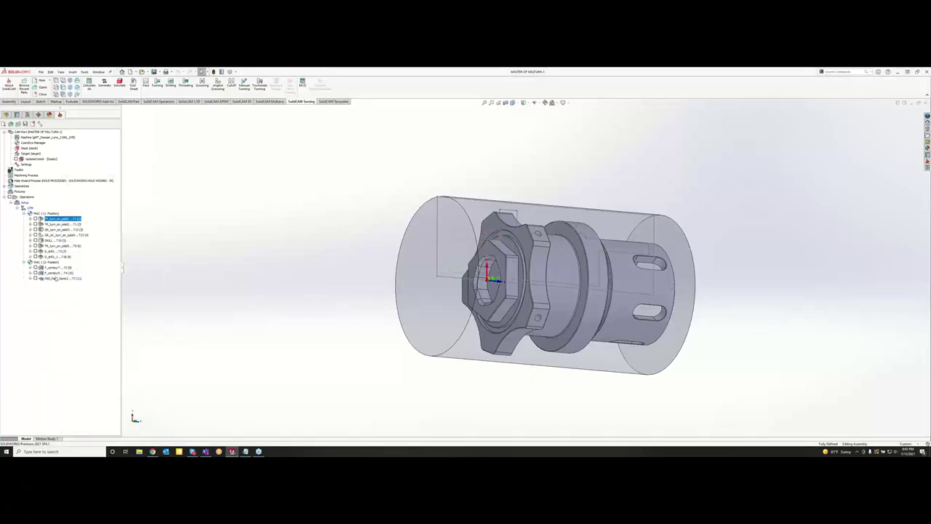
left_click(55, 278, "shift")
right_click(55, 278)
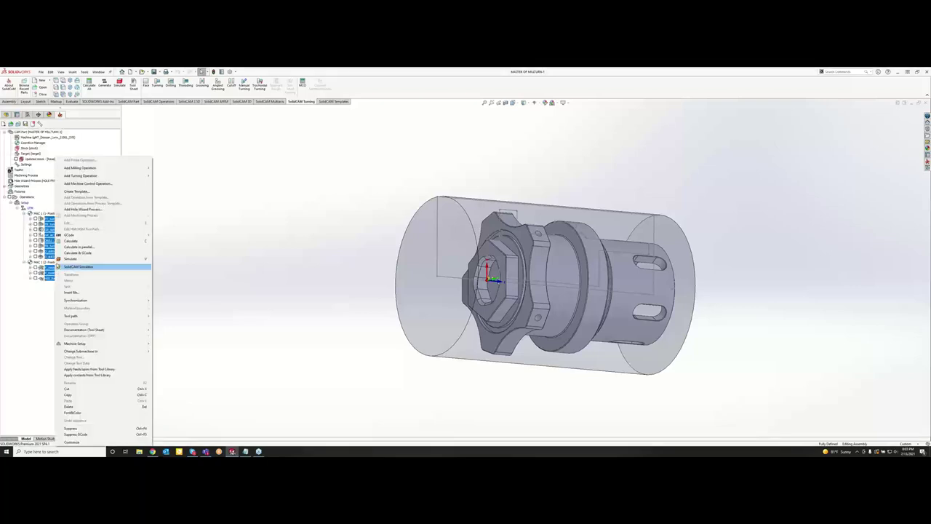
left_click(70, 260)
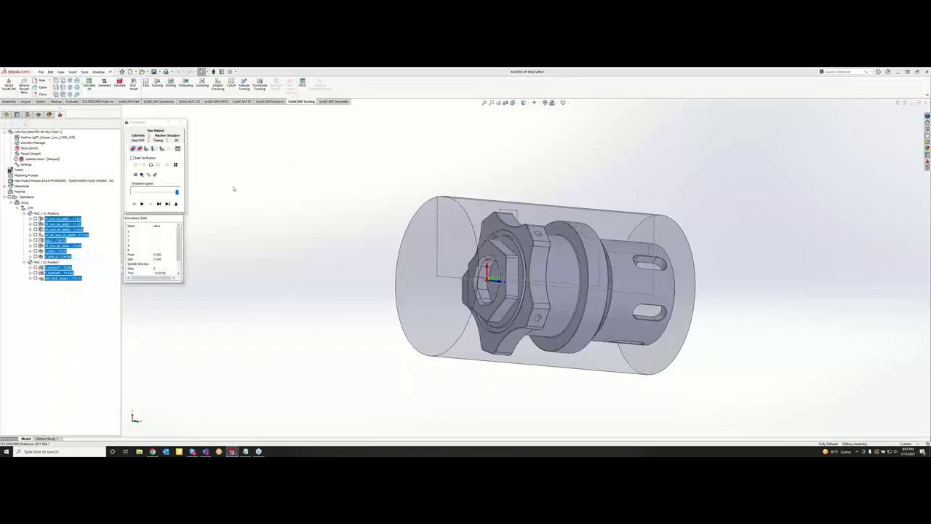
left_click(140, 138)
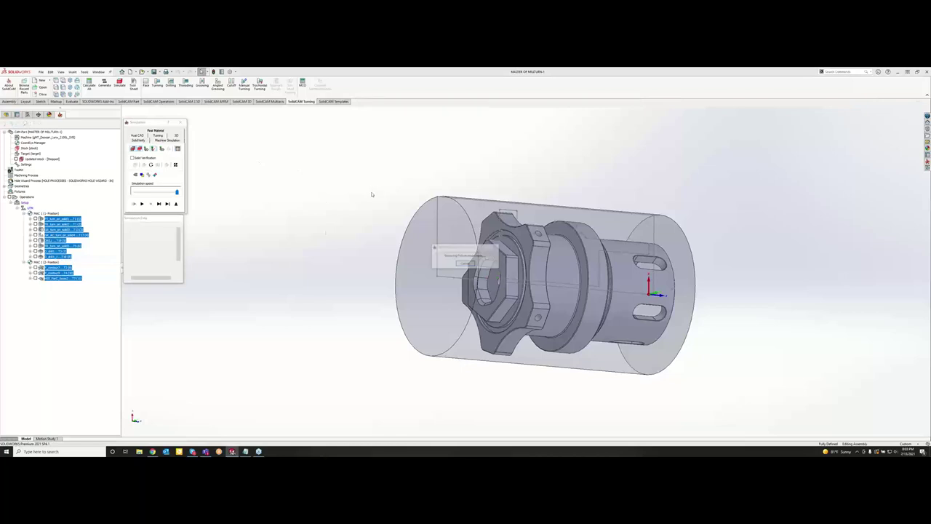
Play the SolidVerify simulation of all the operations, then stop and exit it.
scroll(466, 275, "up", 3)
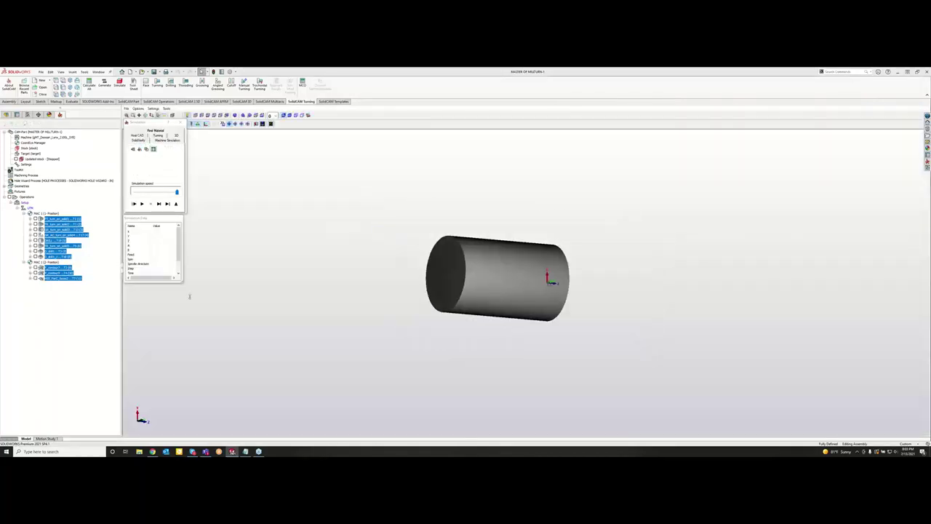
left_click(142, 204)
middle_click_drag(502, 287, 478, 287)
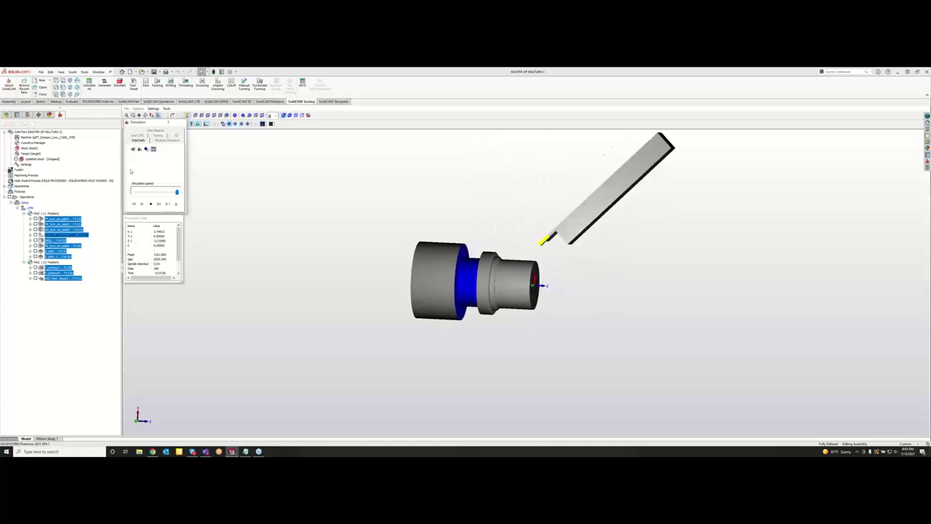
left_click(469, 266)
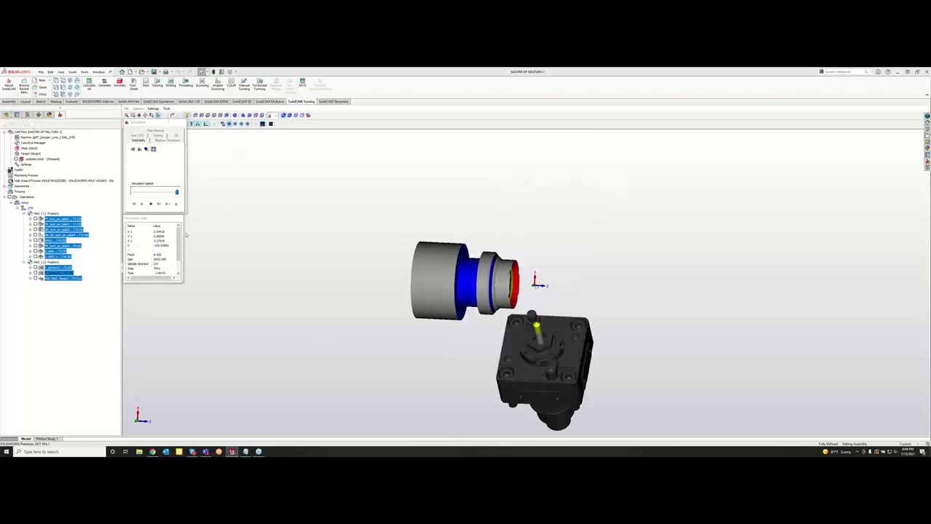
left_click(151, 205)
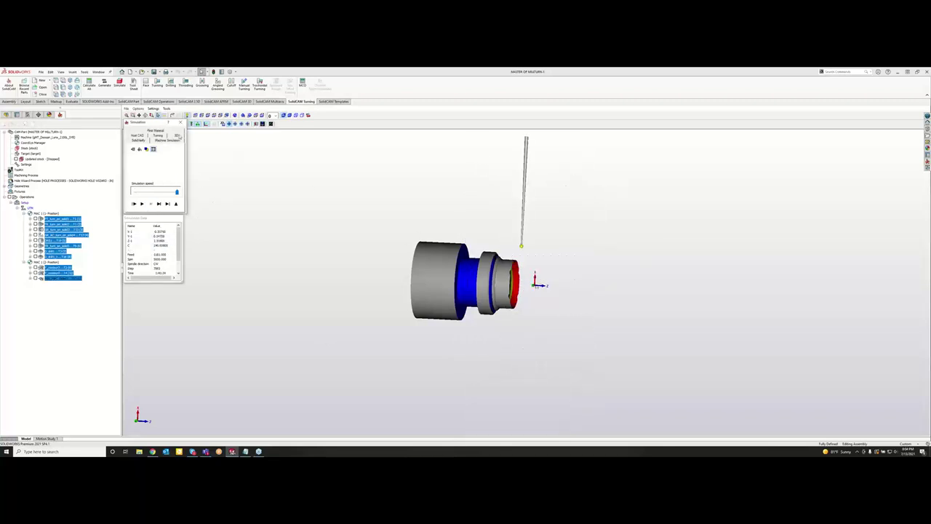
left_click(176, 204)
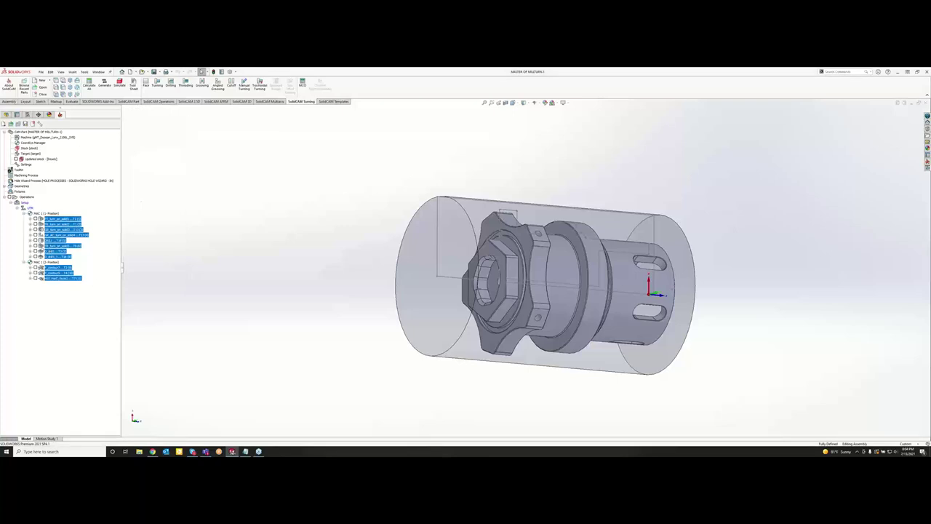
Open the simulation of the internal turning operation that follows the drilling in Machine Simulation mode.
left_click(60, 246)
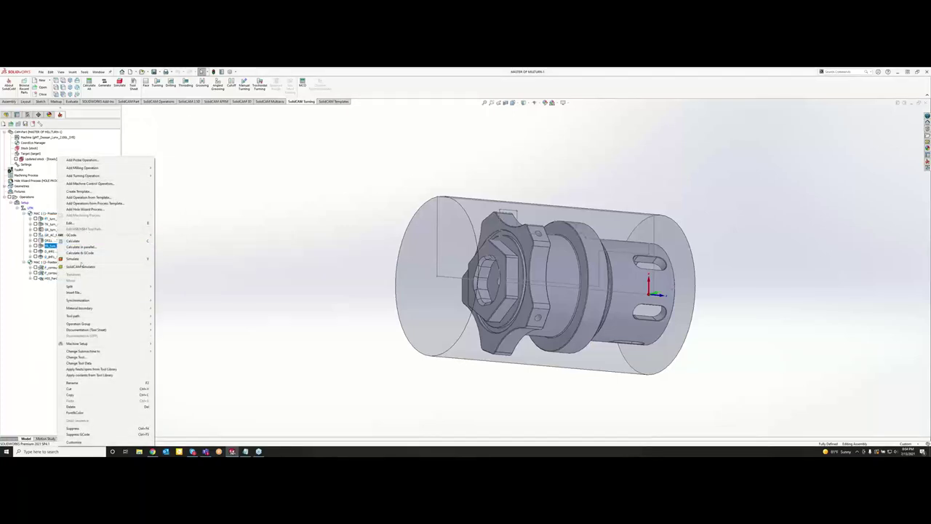
left_click(82, 260)
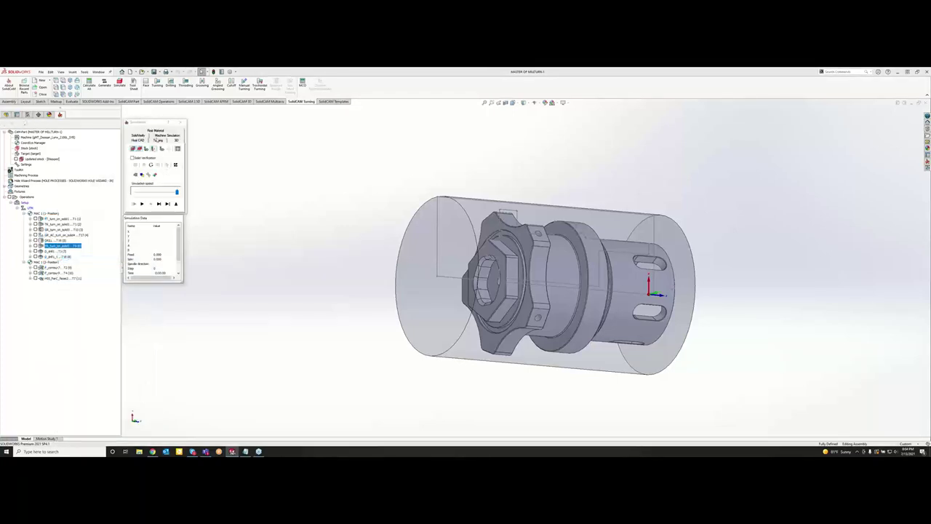
left_click(167, 135)
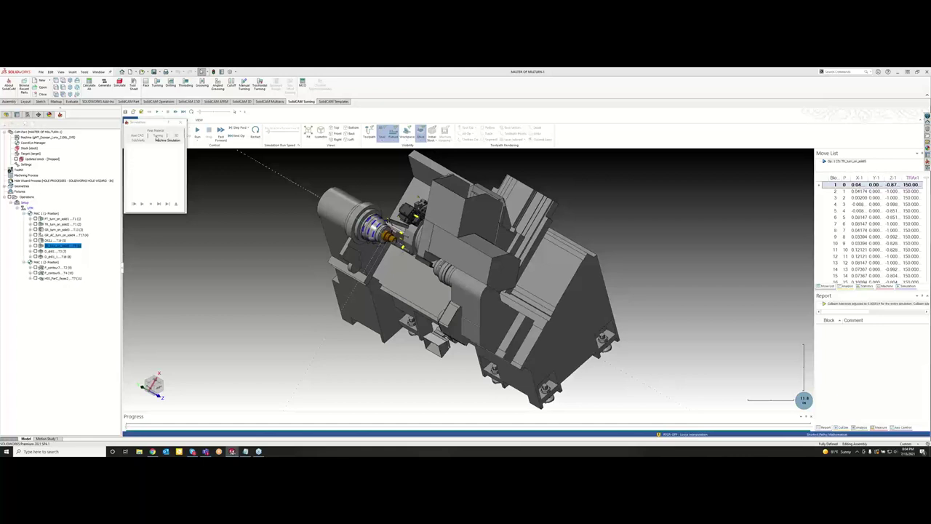
Play the internal turning operation in the Turning simulation mode, then close the simulation.
left_click(156, 137)
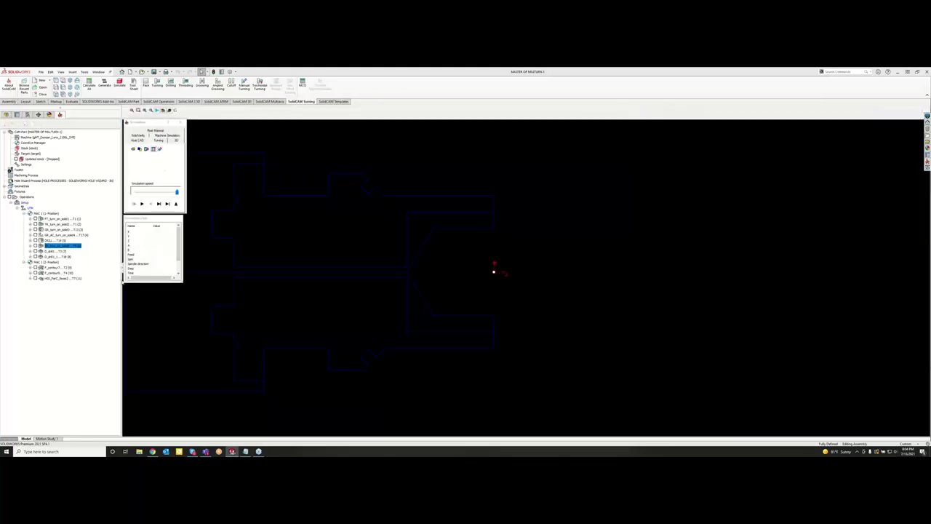
left_click(142, 204)
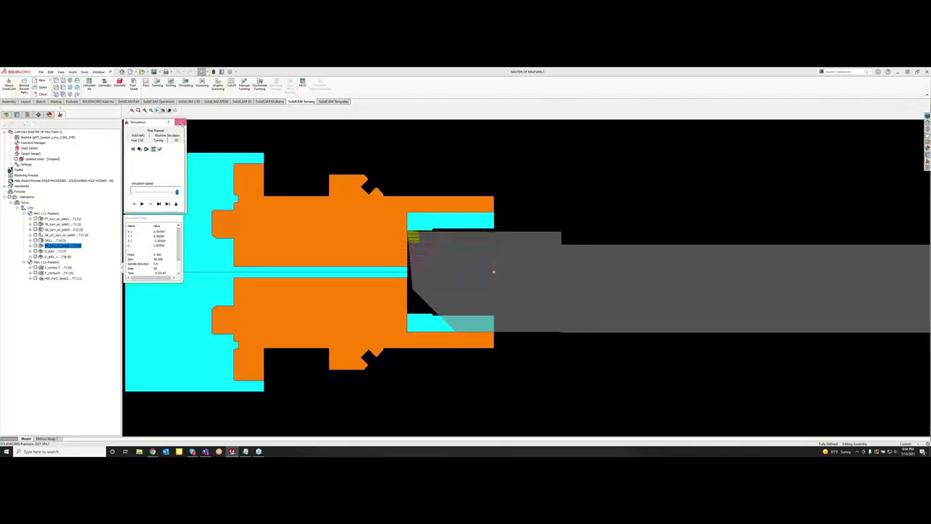
left_click(181, 123)
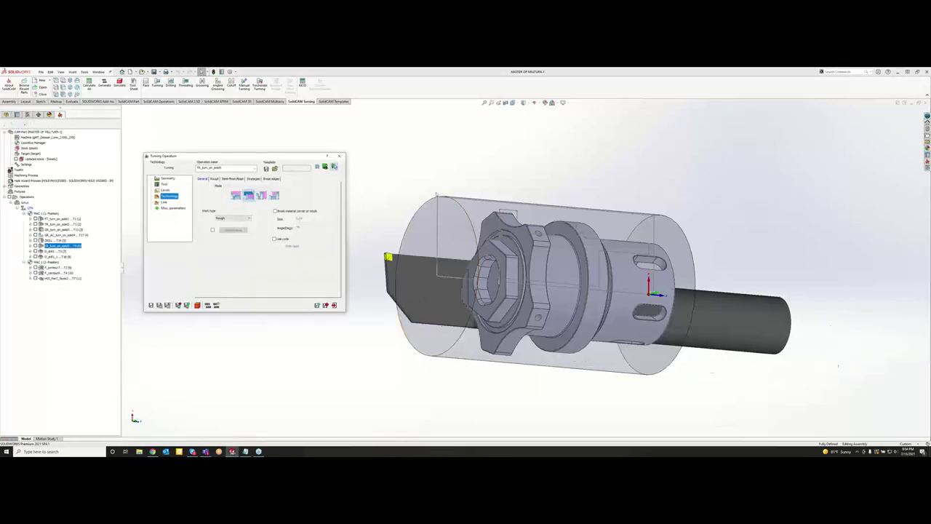
Open the tool definition of the internal turning operation and examine the Int. Turning holder's shape and mounting data.
left_click(164, 184)
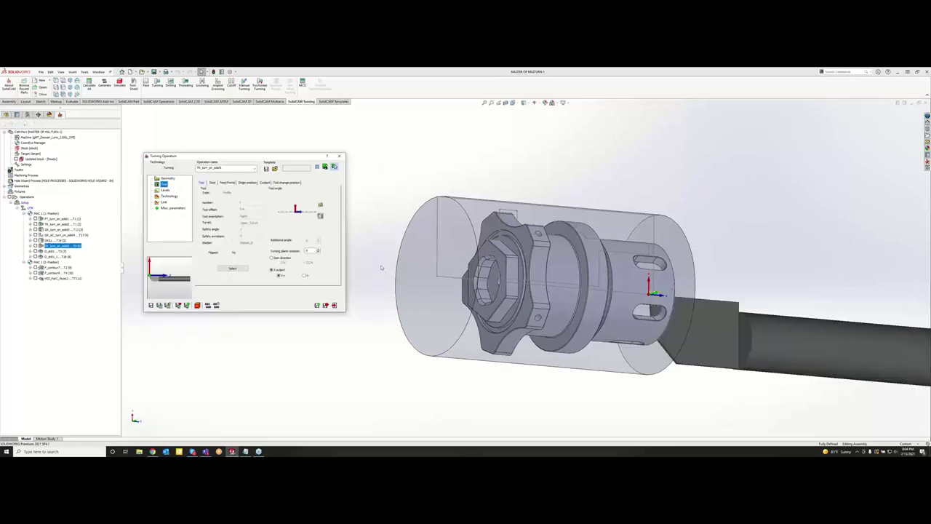
left_click(233, 268)
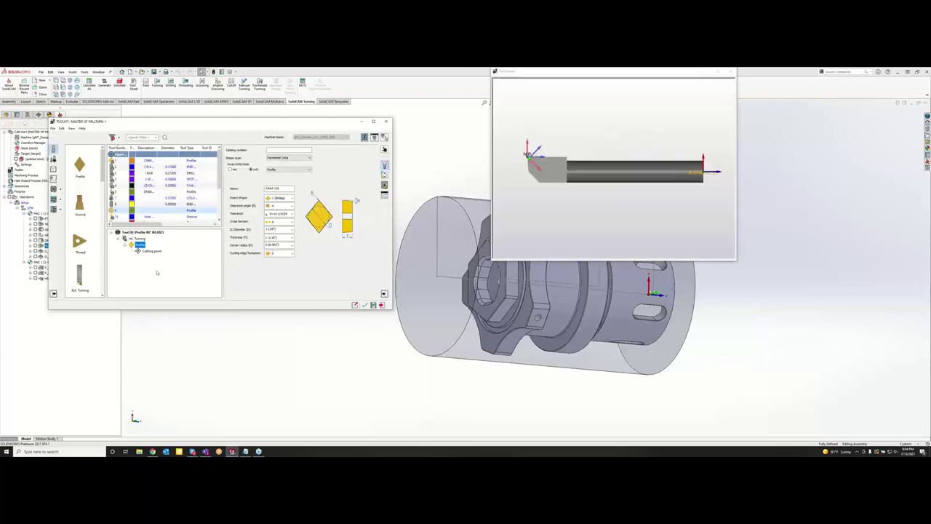
left_click(136, 239)
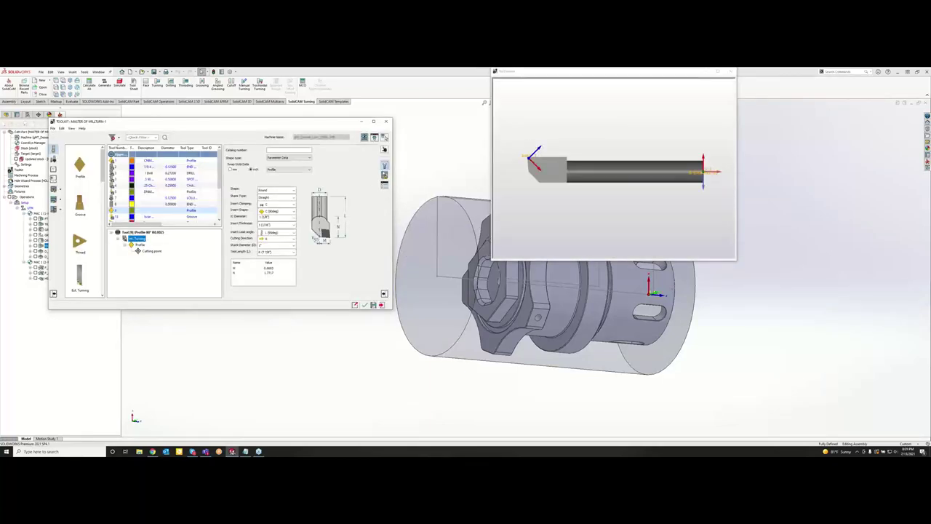
left_click(385, 175)
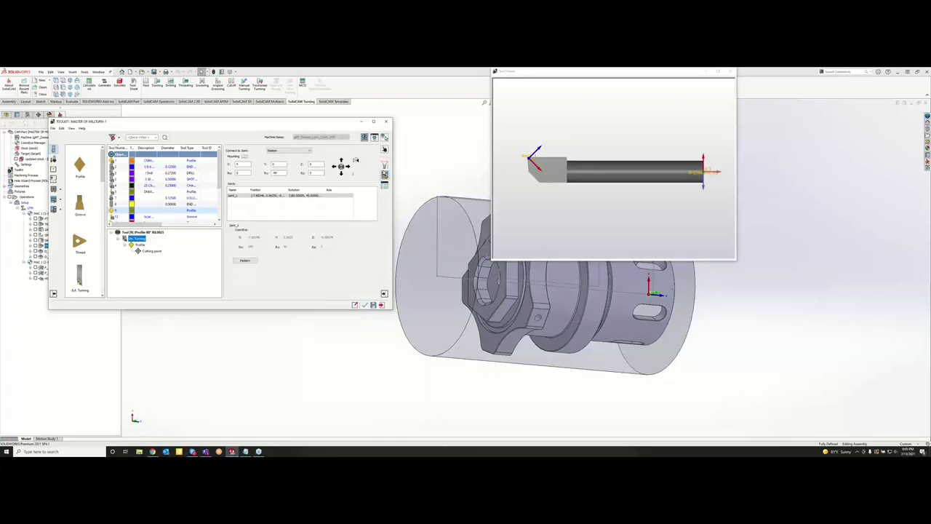
left_click(385, 166)
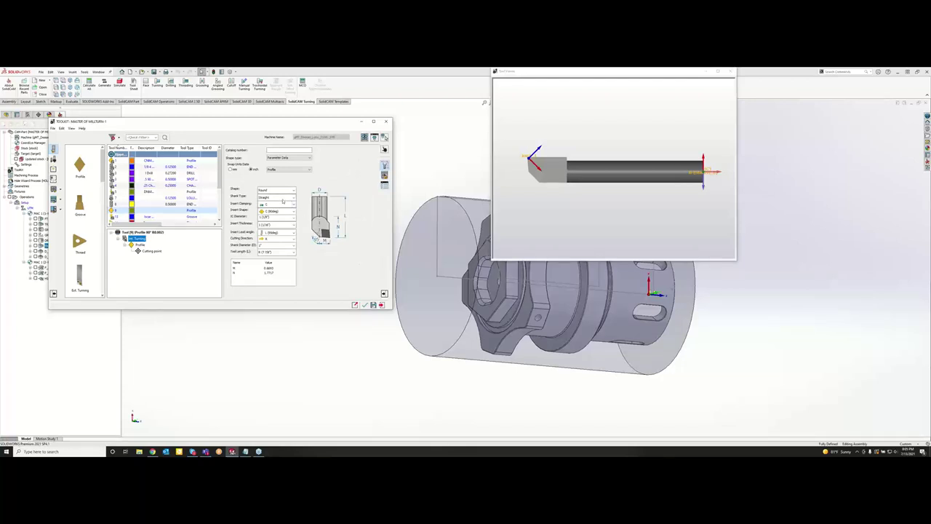
Review the profile insert's feed and spin data and description fields, and recheck the holder's mounting and shape parameters.
left_click(140, 245)
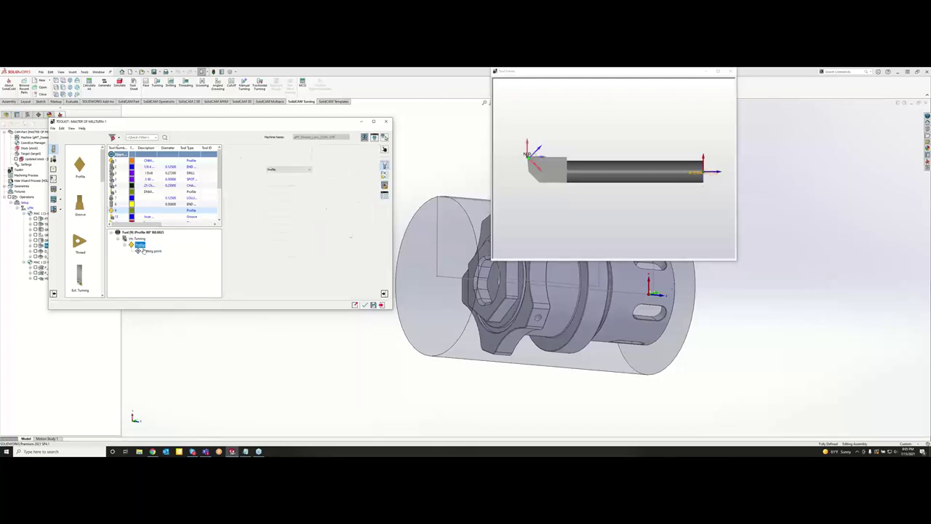
left_click(384, 176)
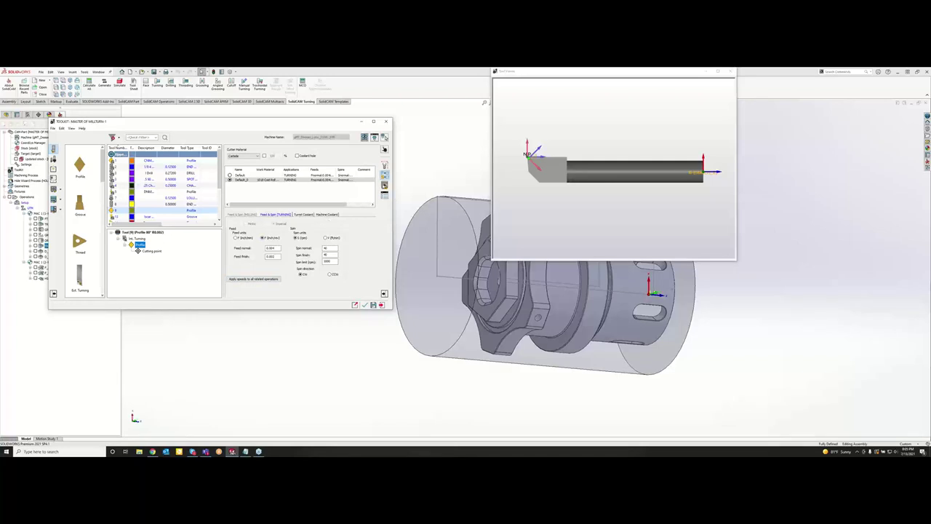
left_click(385, 185)
left_click(385, 193)
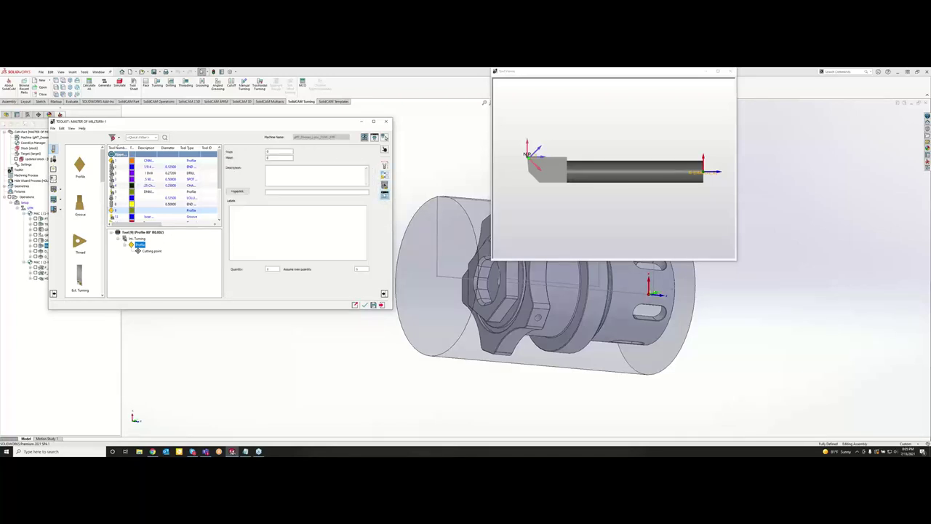
left_click(137, 239)
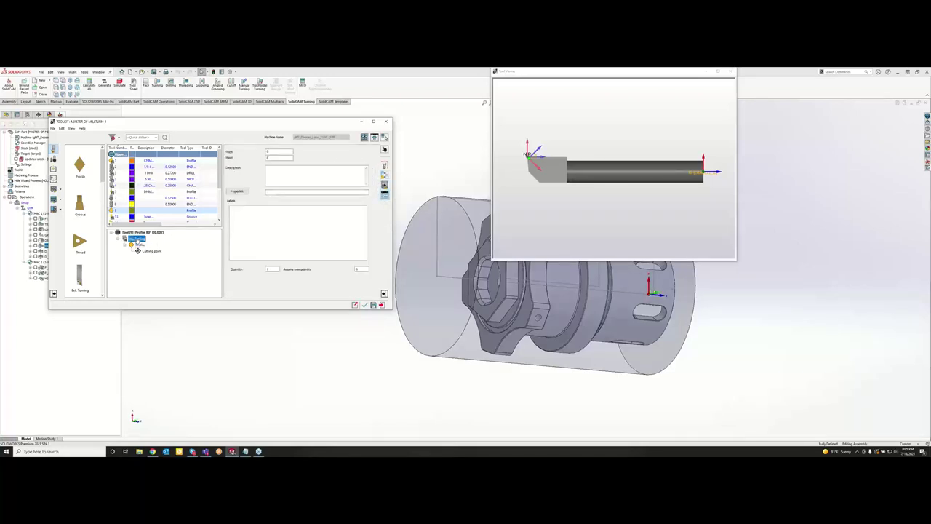
left_click(385, 175)
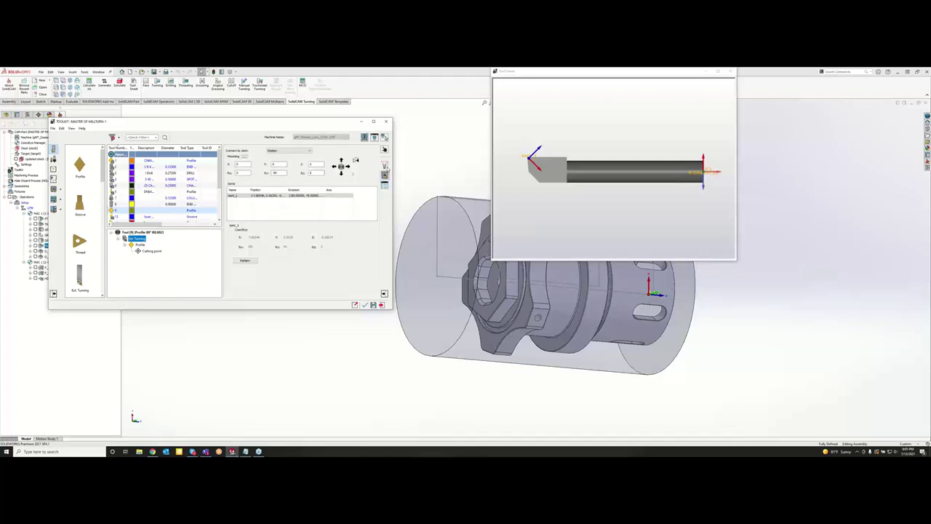
left_click(385, 167)
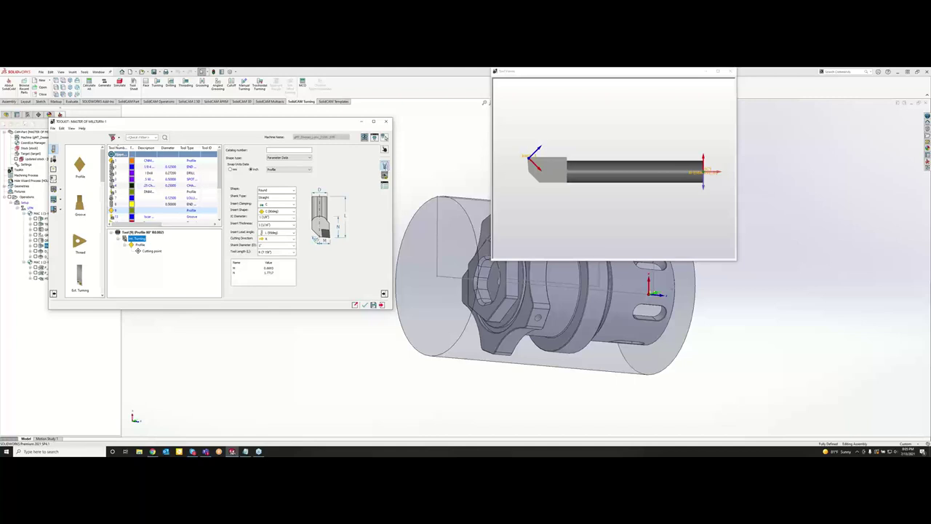
Remove the Int. Turning holder from the profile tool, accept the tool, and exit the turning operation without saving it.
right_click(140, 238)
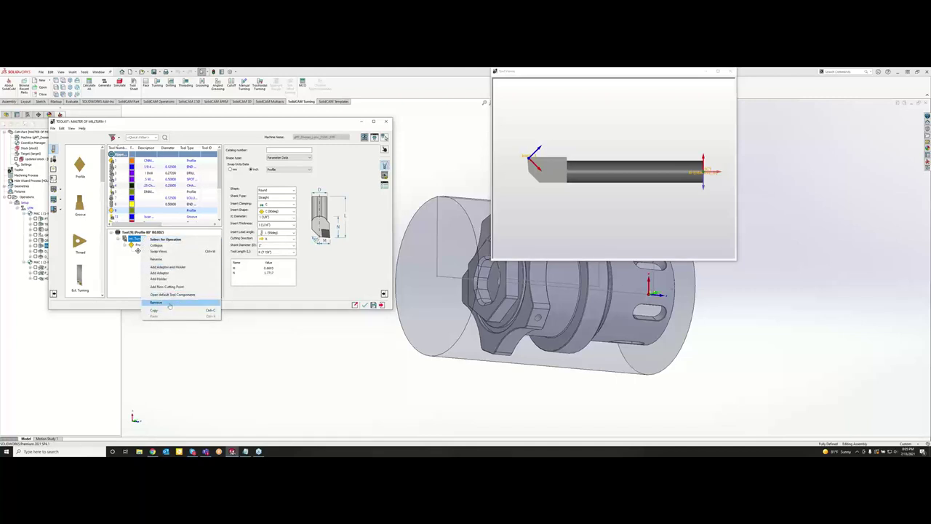
left_click(168, 302)
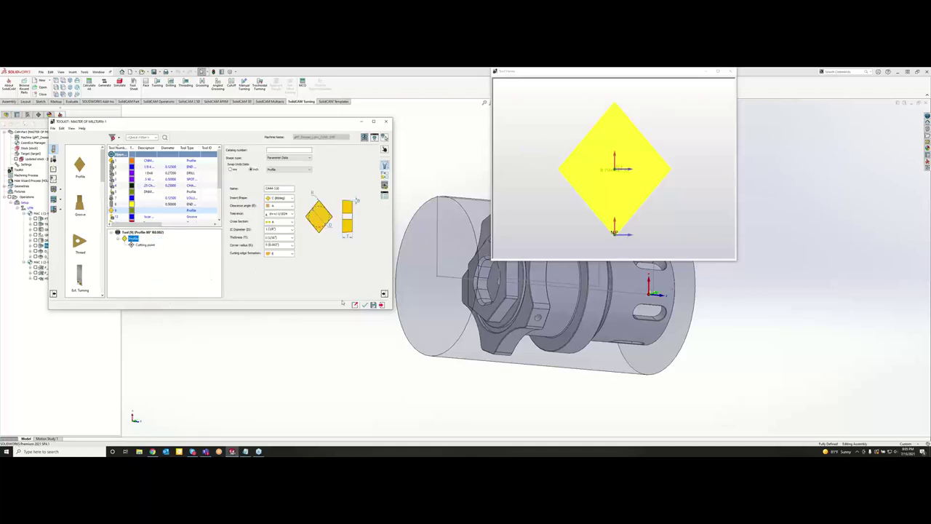
left_click(365, 304)
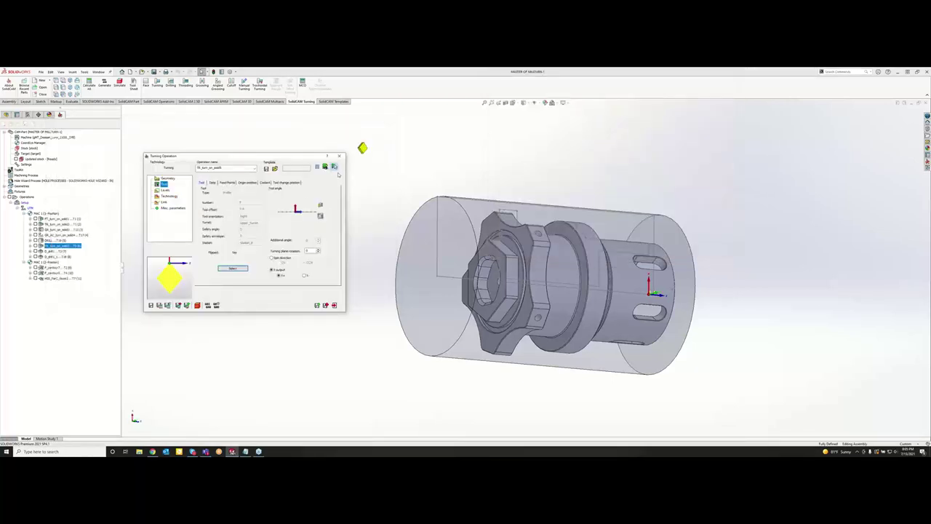
left_click(339, 156)
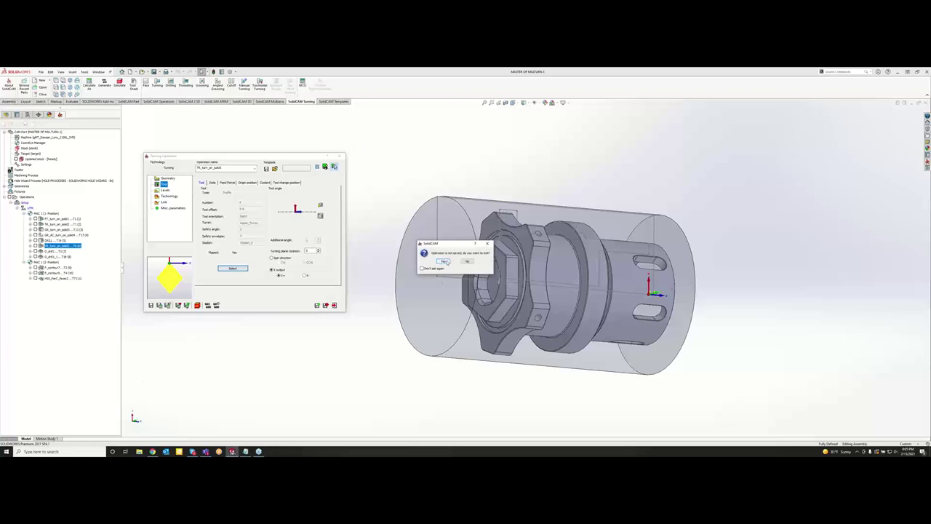
left_click(443, 261)
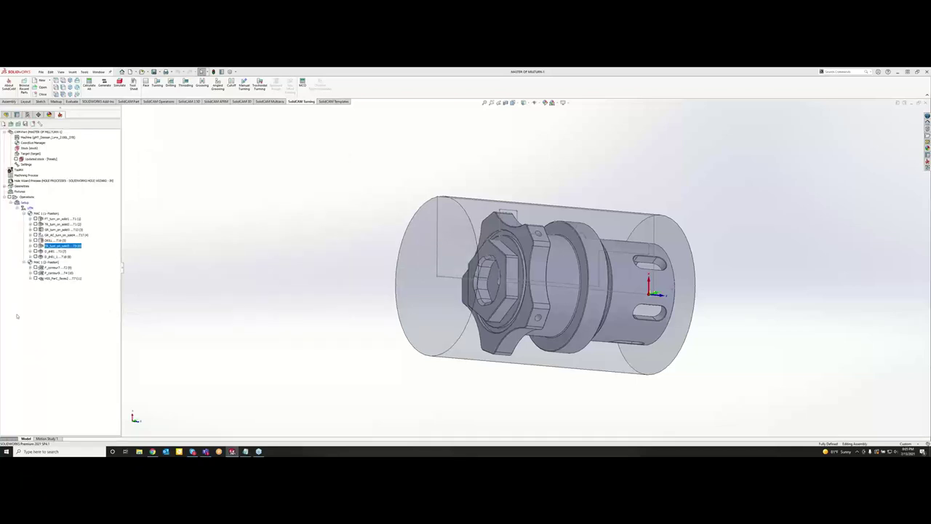
Simulate the last milling operation in SolidVerify mode, then close the simulation.
right_click(50, 279)
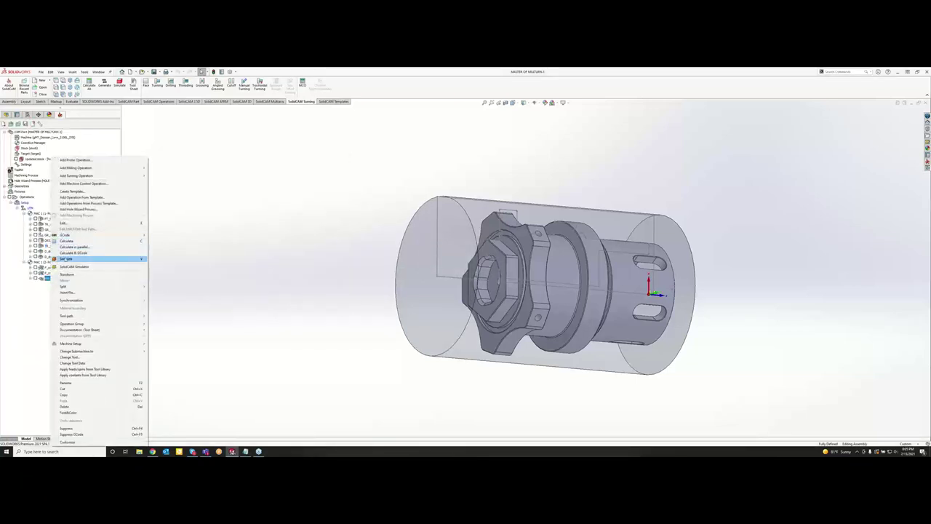
left_click(66, 258)
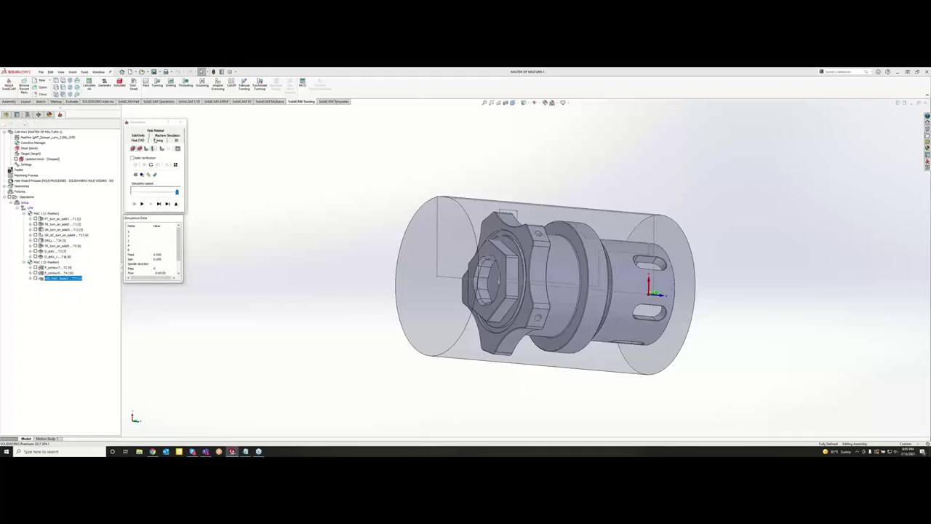
left_click(158, 141)
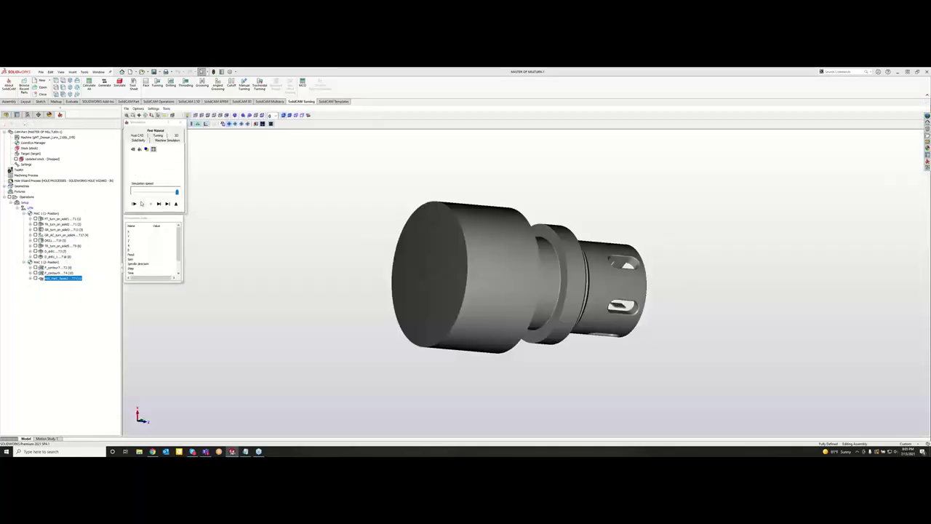
left_click(142, 204)
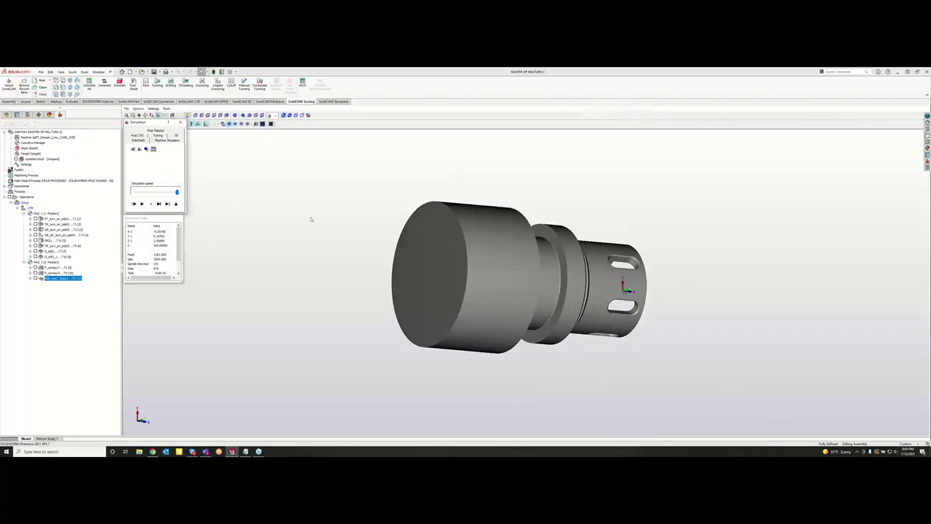
left_click(180, 123)
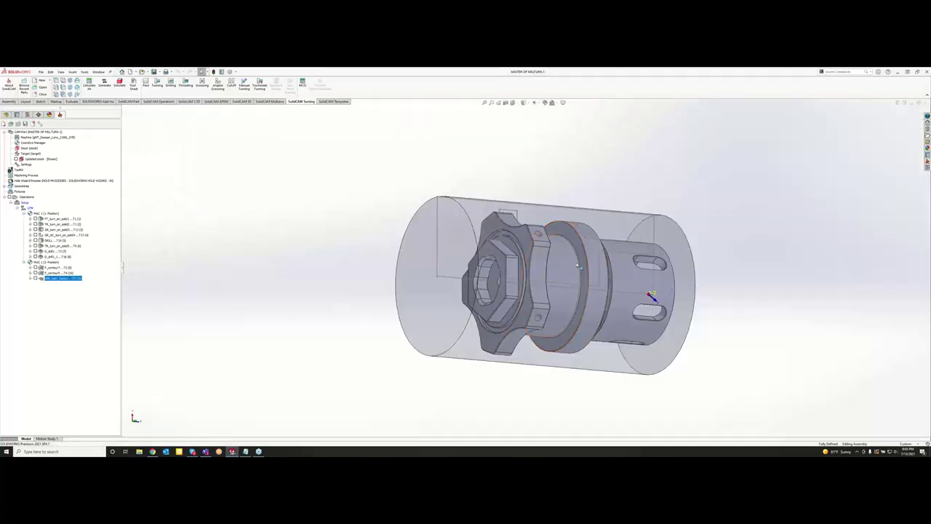
middle_click_drag(579, 252, 544, 250)
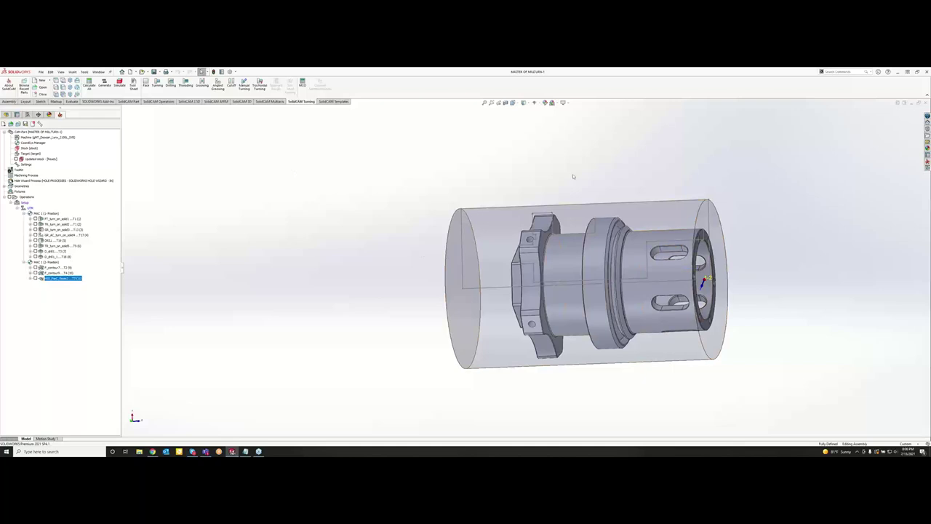
scroll(716, 284, "up", 2)
scroll(716, 284, "down", 2)
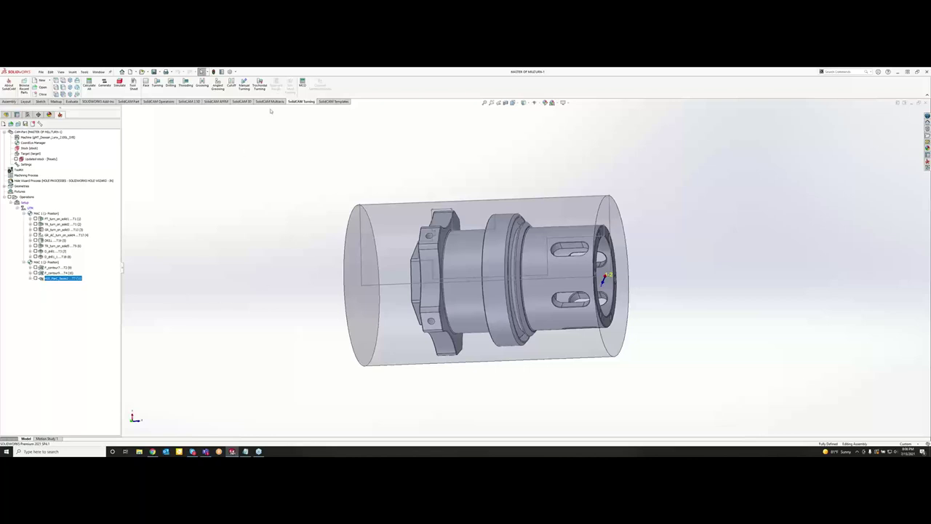
left_click(302, 82)
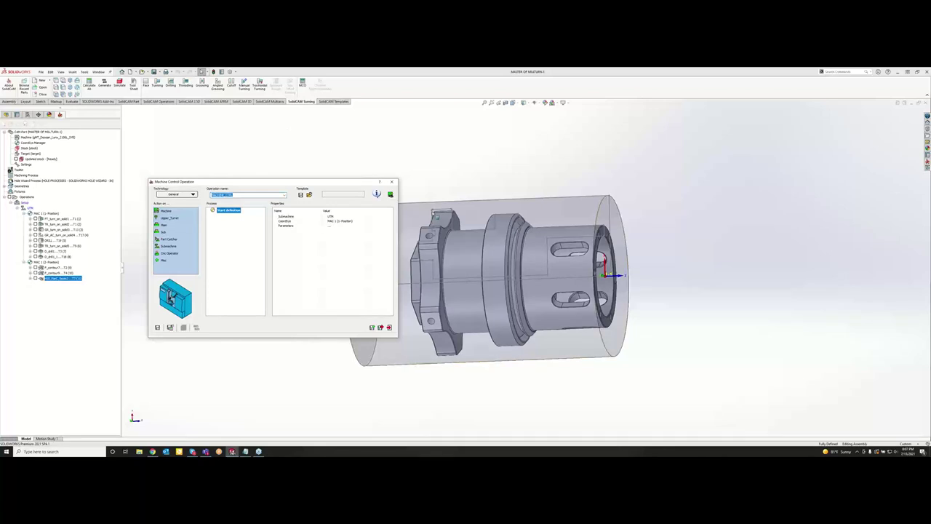
middle_click_drag(555, 250, 509, 251)
middle_click_drag(623, 236, 598, 235)
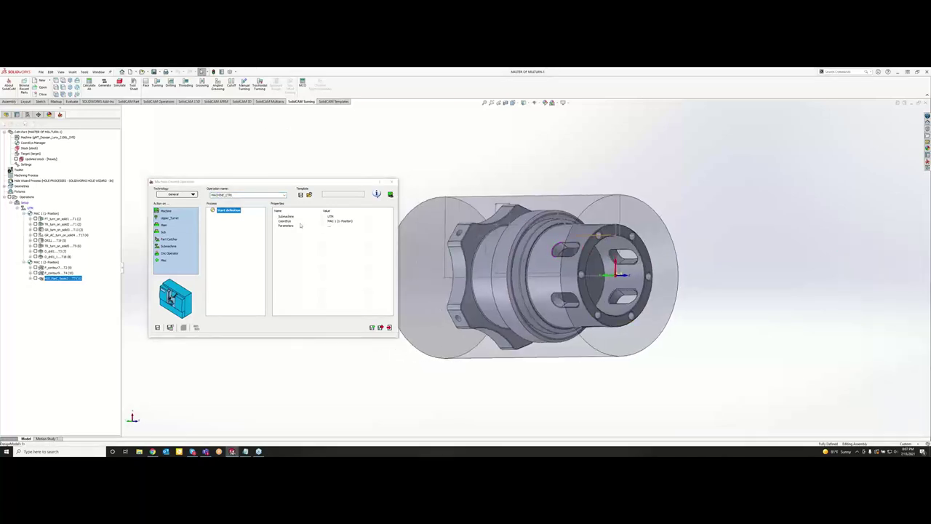
left_click(392, 182)
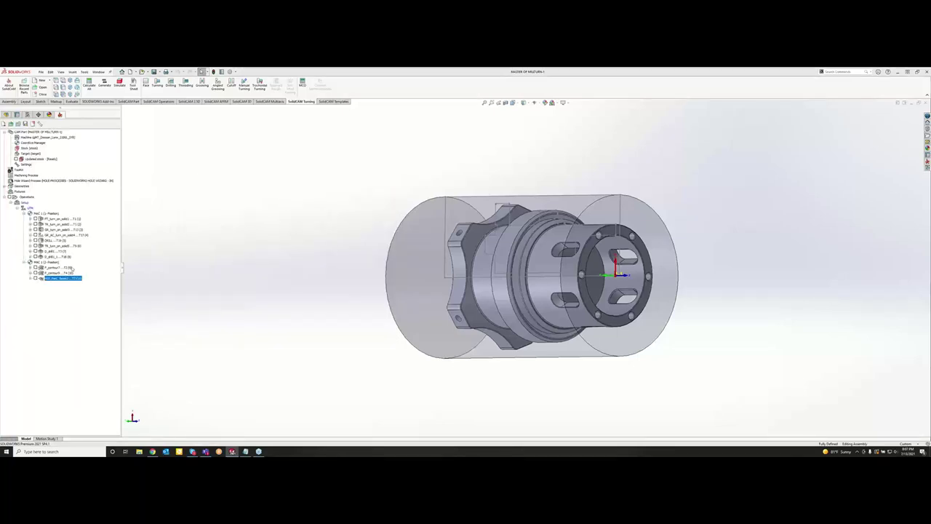
Display the toolpaths of the two hole-drilling operations, recalculate the second one, and save it with a copy.
left_click(36, 251)
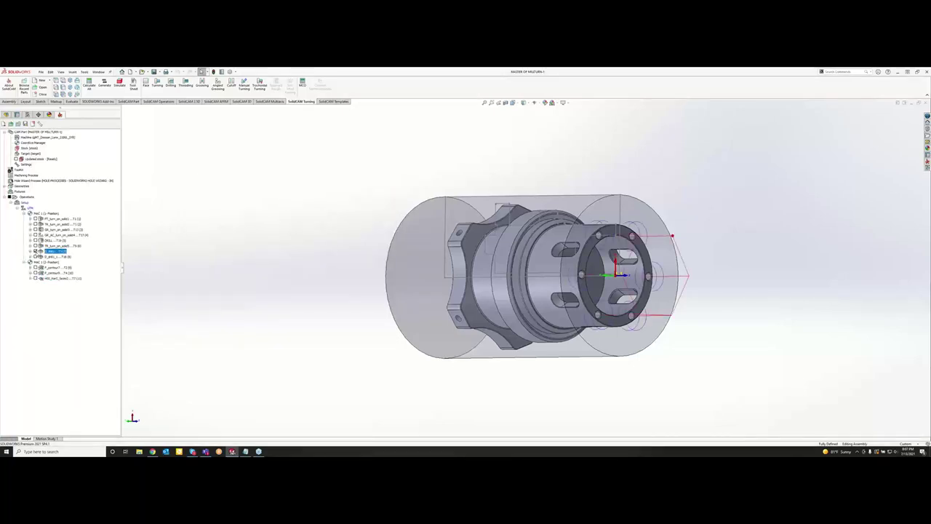
left_click(38, 257)
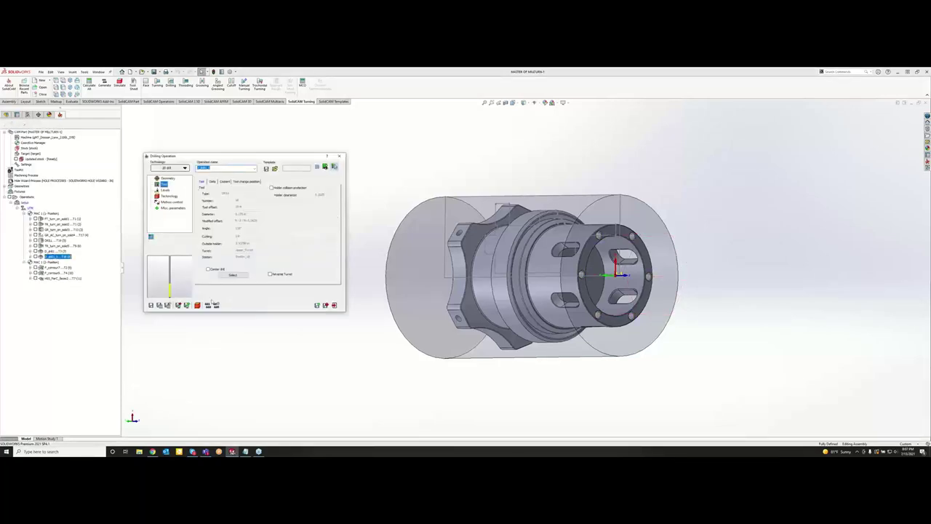
left_click(160, 305)
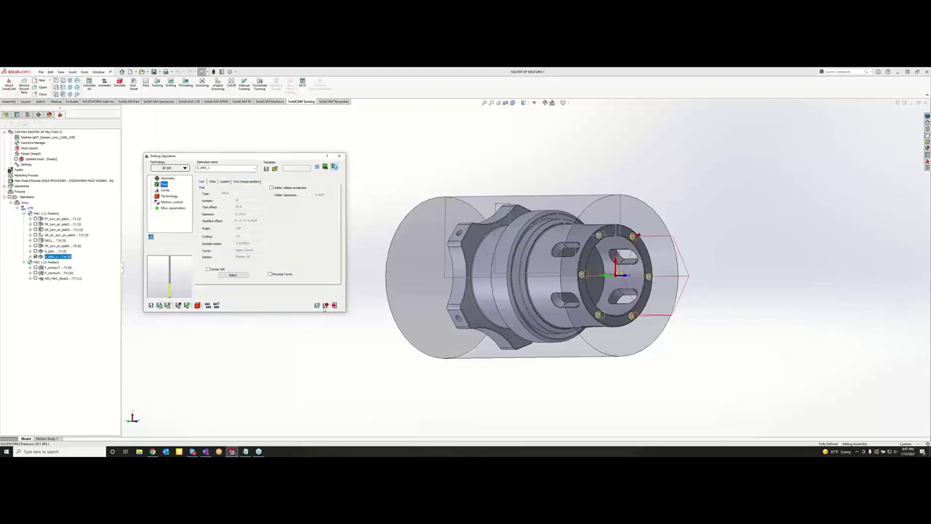
left_click(317, 305)
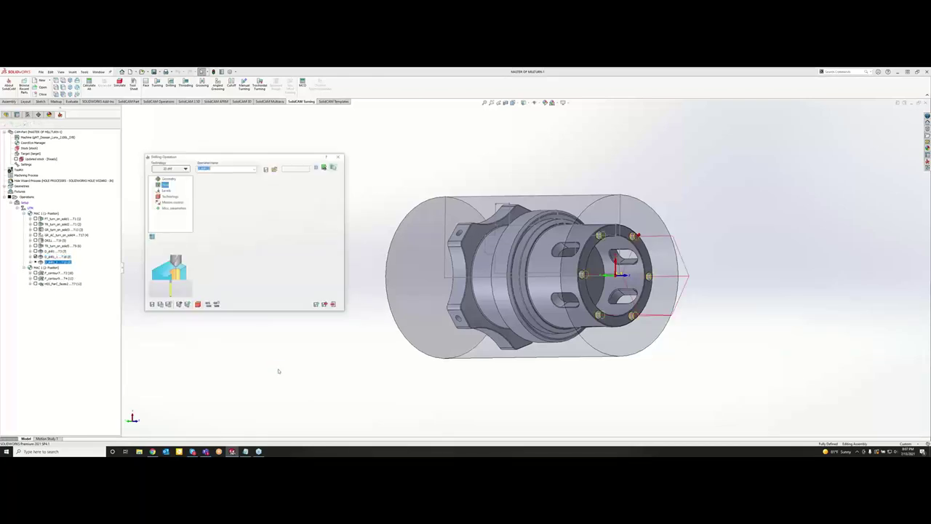
Open the copied drilling's tool table and look up the #6-32 Tapped Hole feature in the design model.
left_click(232, 276)
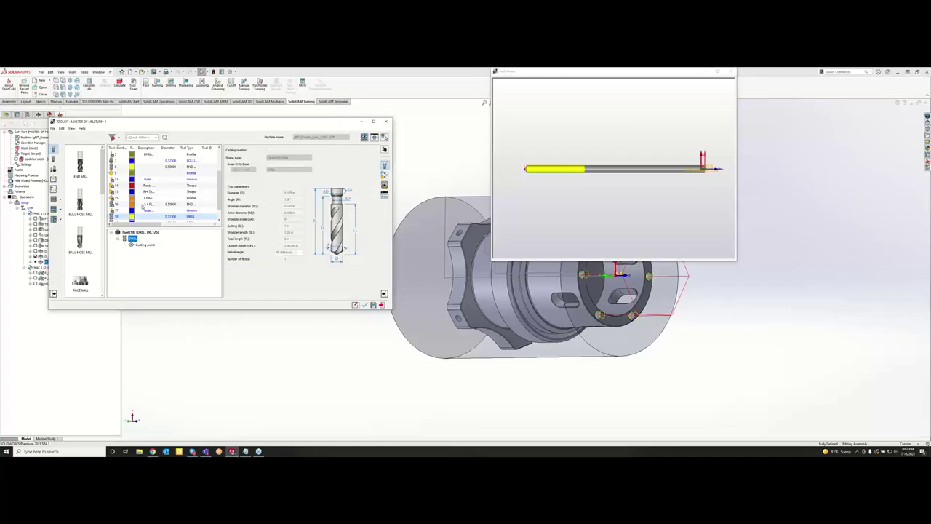
scroll(149, 204, "down", 1)
scroll(153, 184, "up", 2)
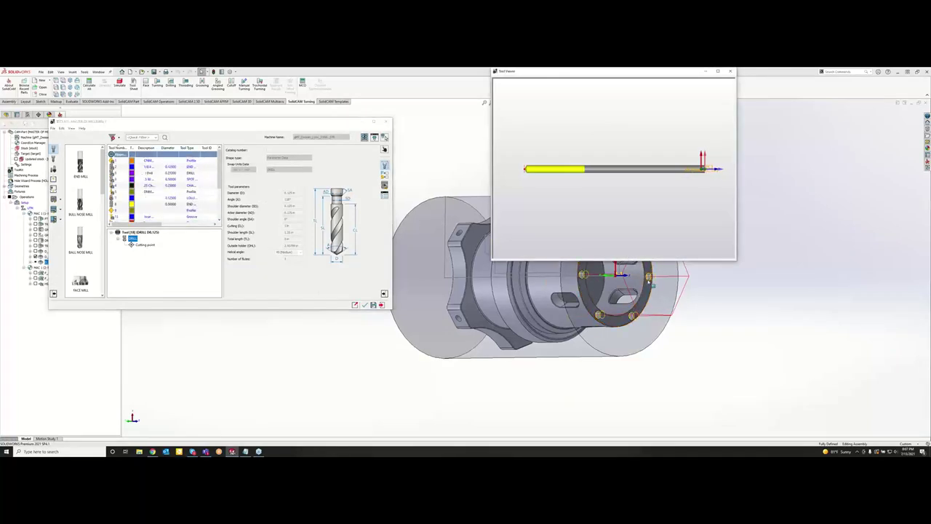
left_click(650, 280)
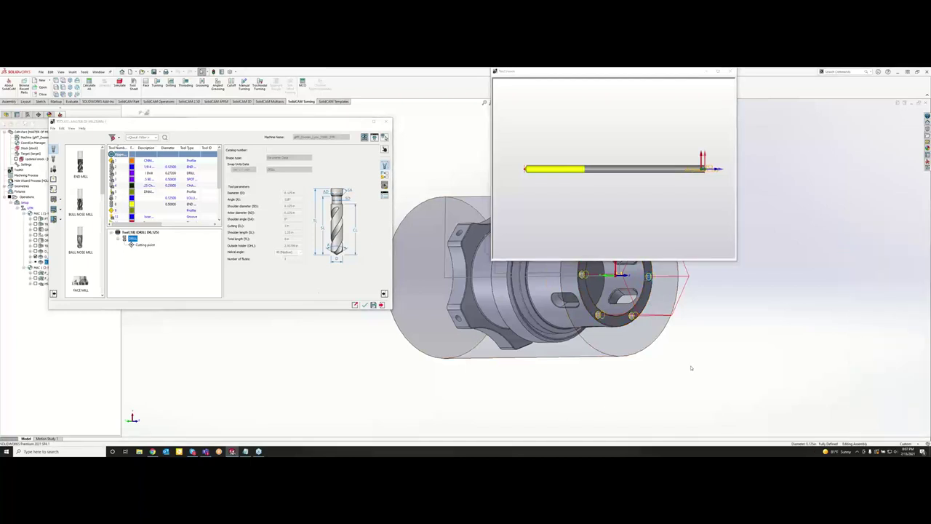
left_click_drag(312, 122, 354, 115)
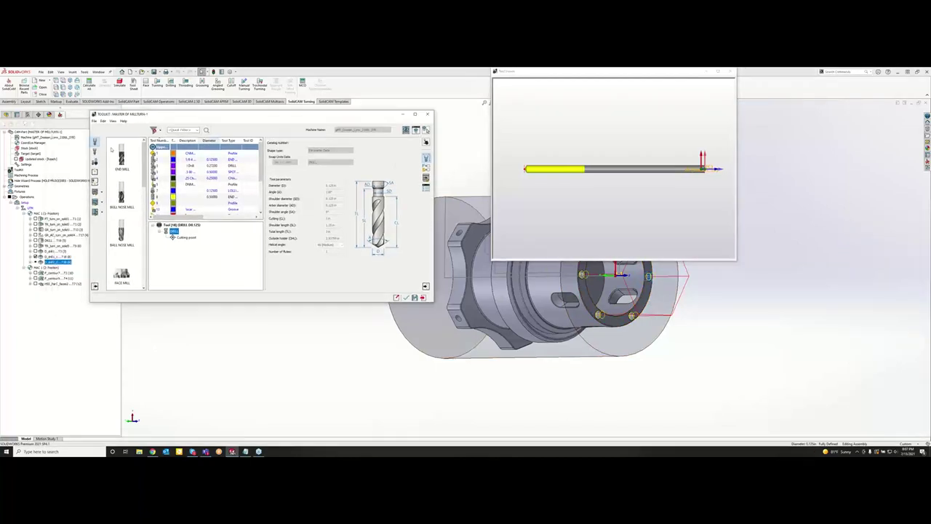
left_click(7, 114)
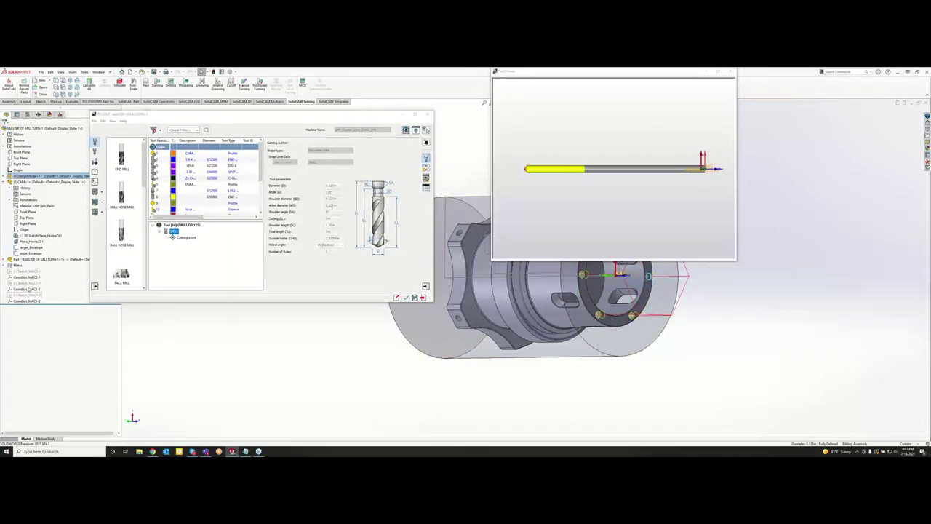
left_click(3, 176)
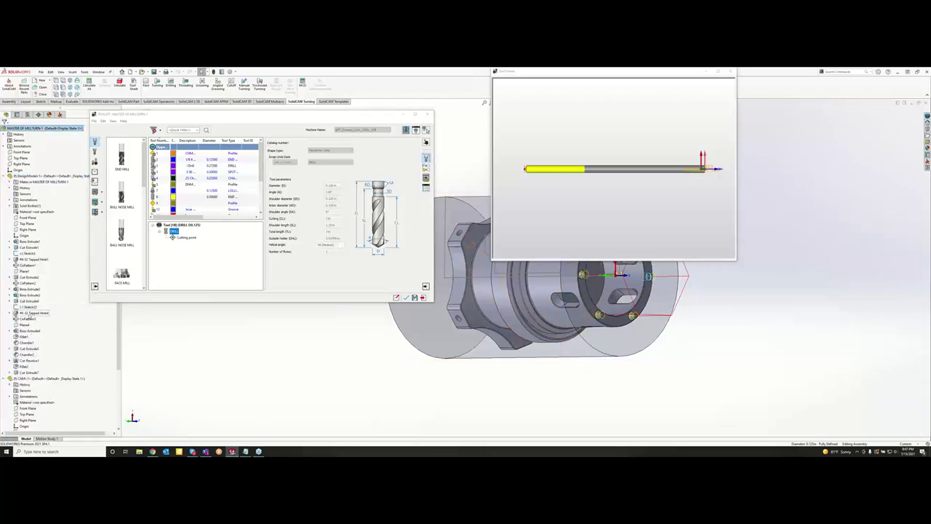
left_click(29, 314)
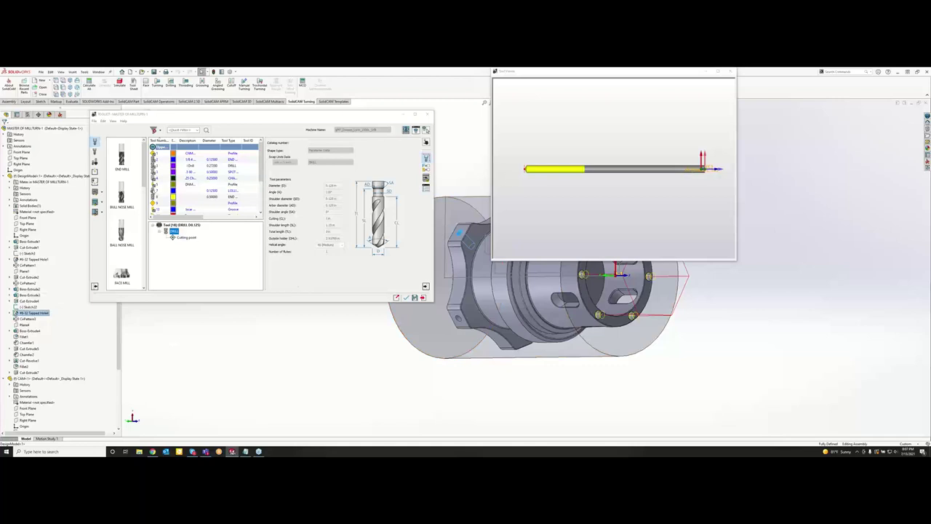
Add a tap to the tool table and try a new thread pitch for it.
left_click(94, 152)
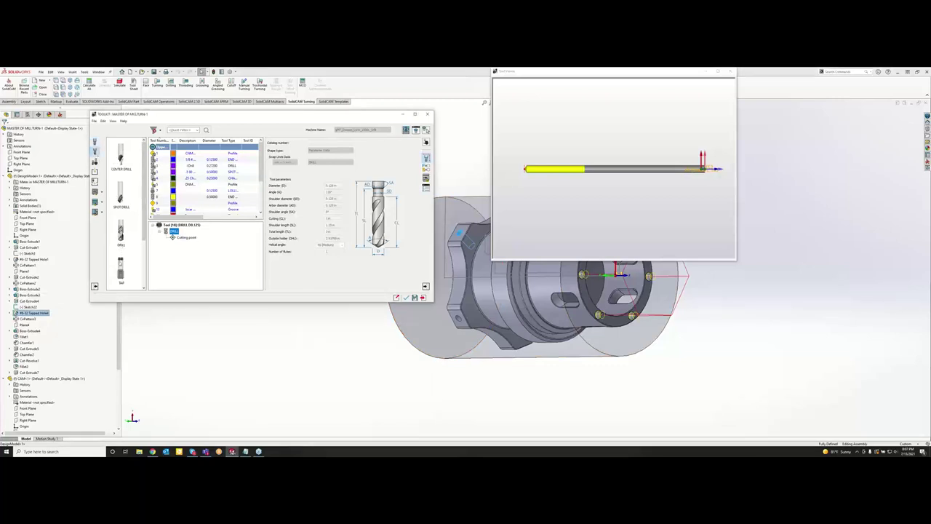
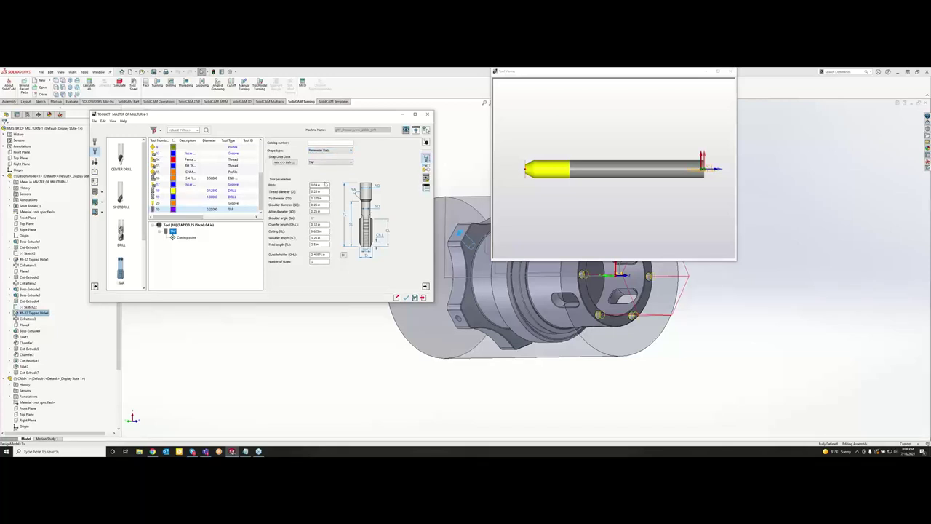
left_click_drag(324, 186, 297, 186)
type("0.0")
double_click(324, 192)
left_click(324, 191)
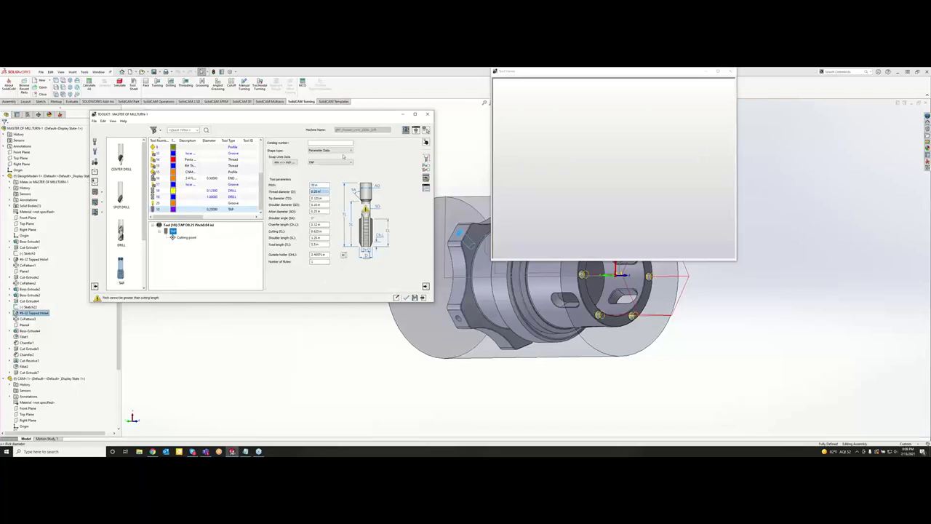
Try alternative pitch and thread diameter values for the new tap.
left_click(323, 185)
type(".03")
left_click(496, 159)
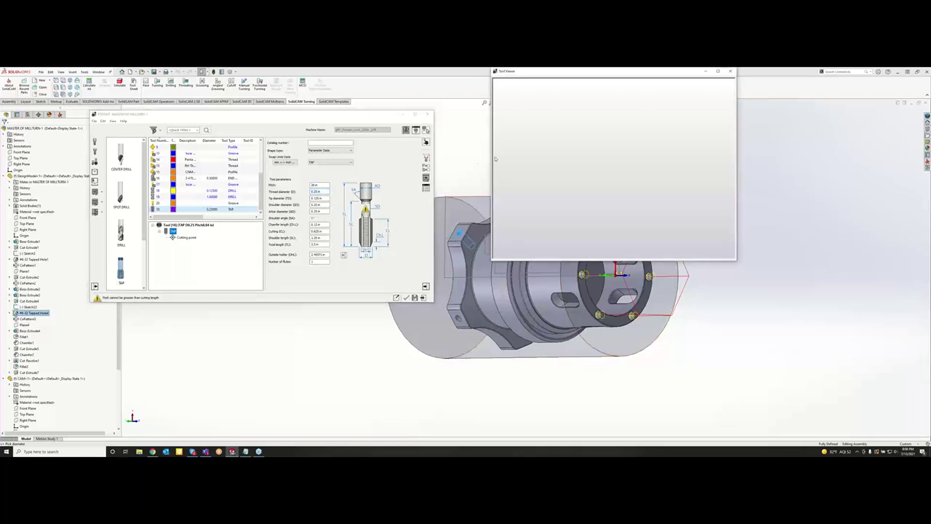
left_click(323, 191)
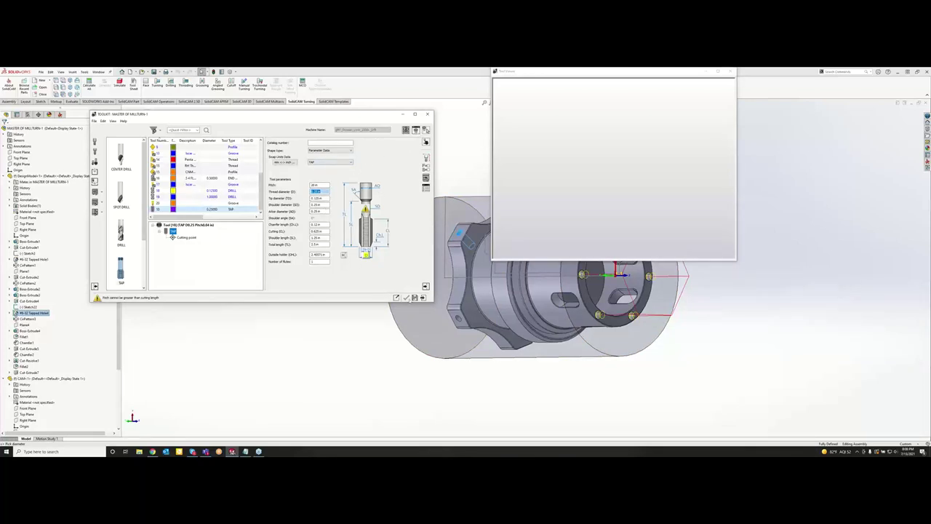
type("0")
left_click(320, 199)
left_click(493, 278)
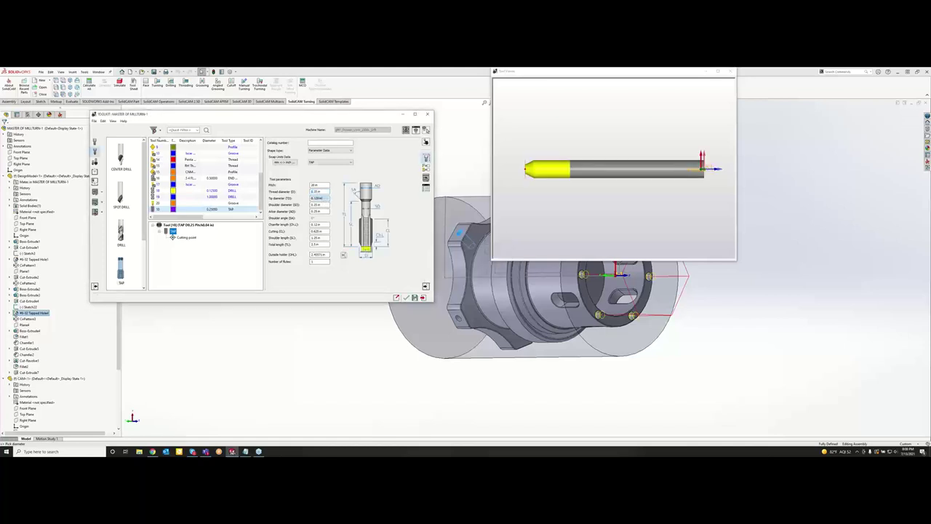
left_click(320, 185)
left_click(315, 185)
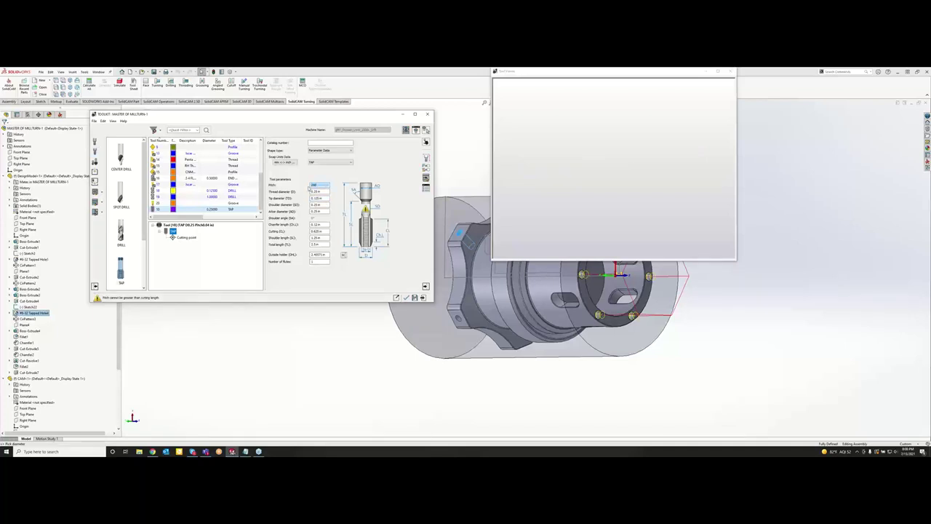
double_click(310, 188)
type("40")
key("Tab")
key("Tab")
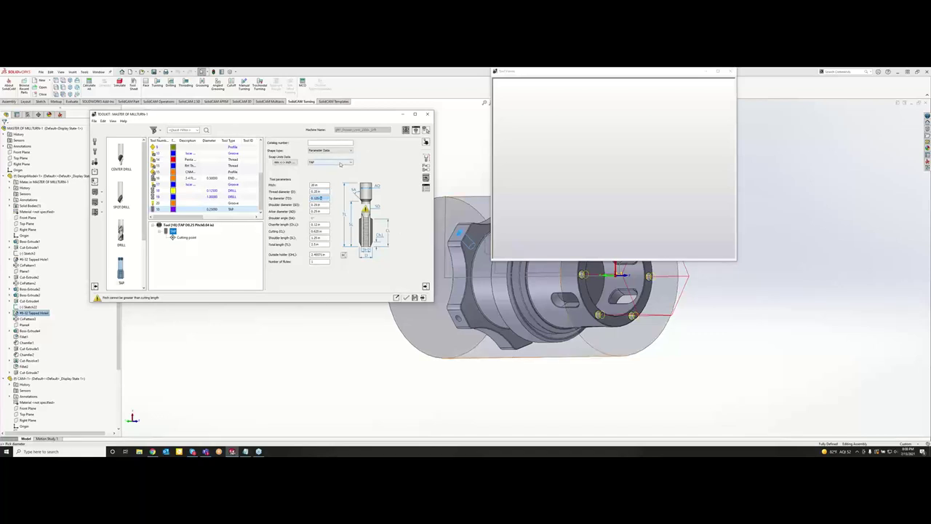
left_click(443, 164)
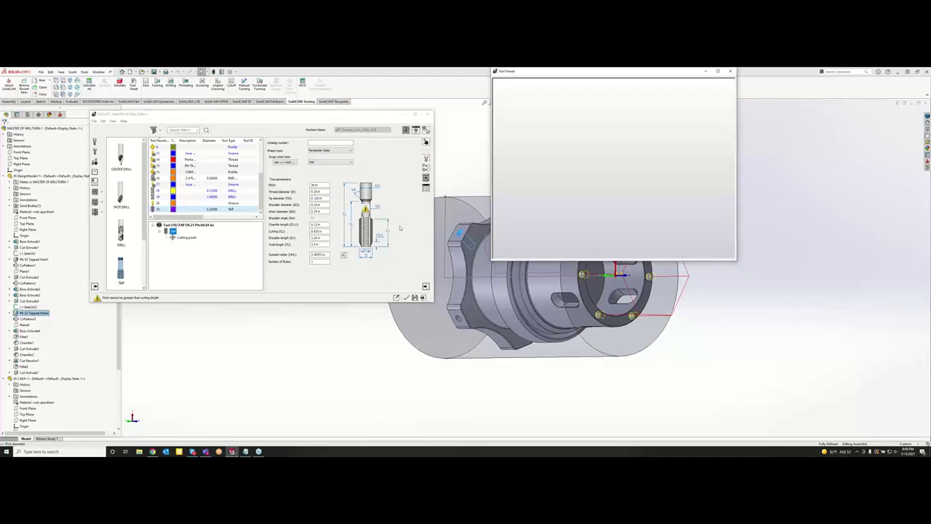
left_click(319, 185)
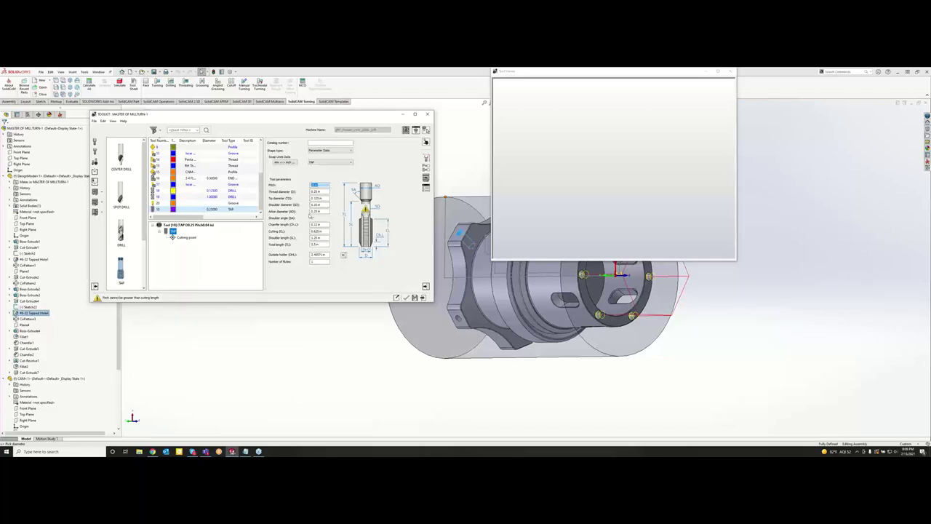
left_click(314, 230)
Set the tap's thread diameter to 0.138 in and try a pitch of 32.
left_click(326, 191)
left_click_drag(320, 191, 309, 192)
type(".")
left_click_drag(320, 185, 308, 185)
type(".0")
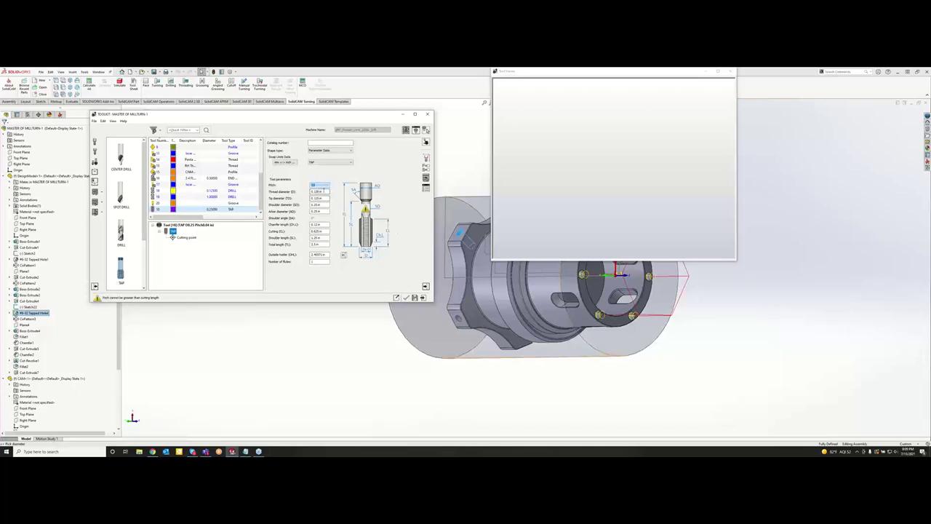
key("Tab")
key("Tab")
left_click(329, 150)
left_click(324, 159)
left_click(324, 161)
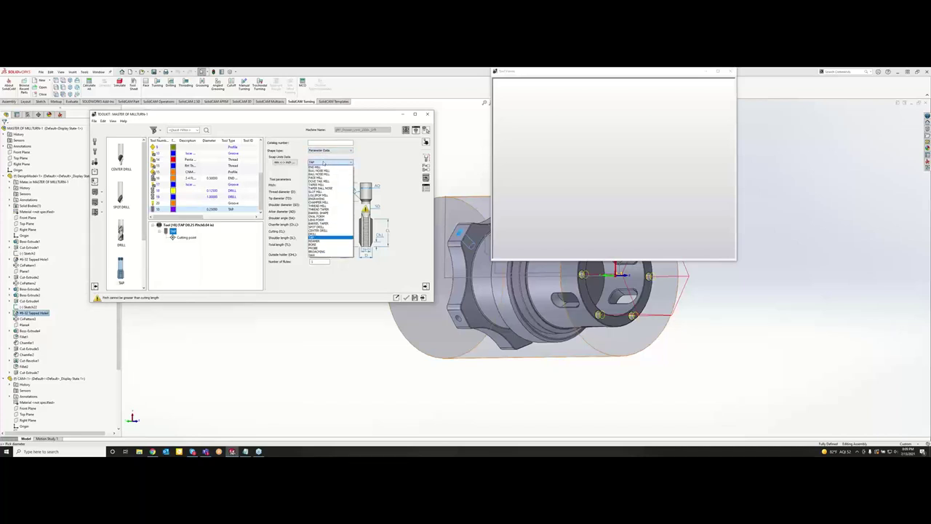
left_click(325, 161)
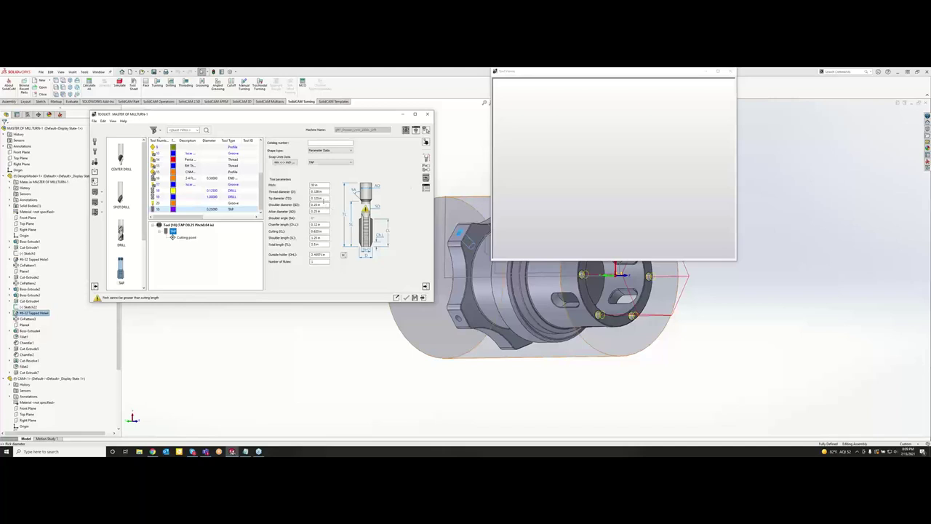
Set the tap's pitch to 0.03125 in.
left_click(321, 198)
double_click(318, 185)
type(".0")
left_click(617, 187)
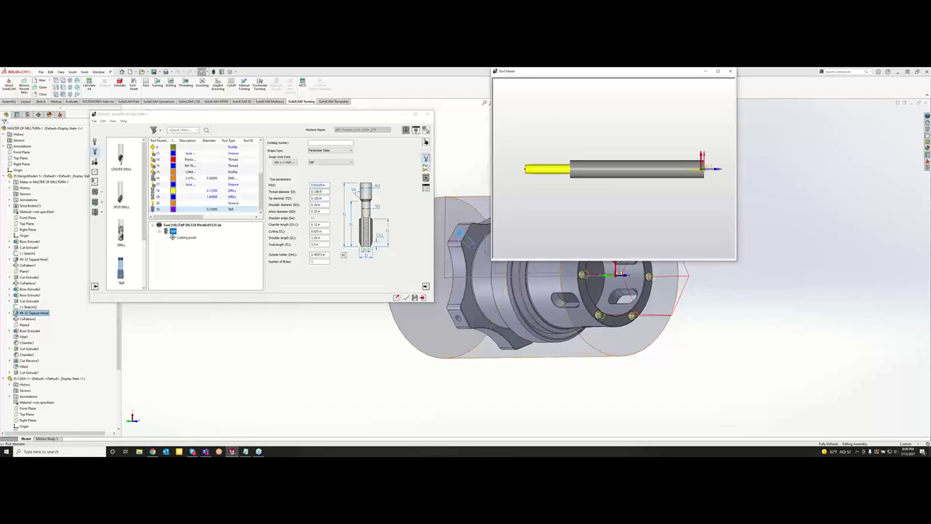
Set the tap's tip diameter to 0.138 in and accept the tap for the copied drilling operation.
left_click(321, 192)
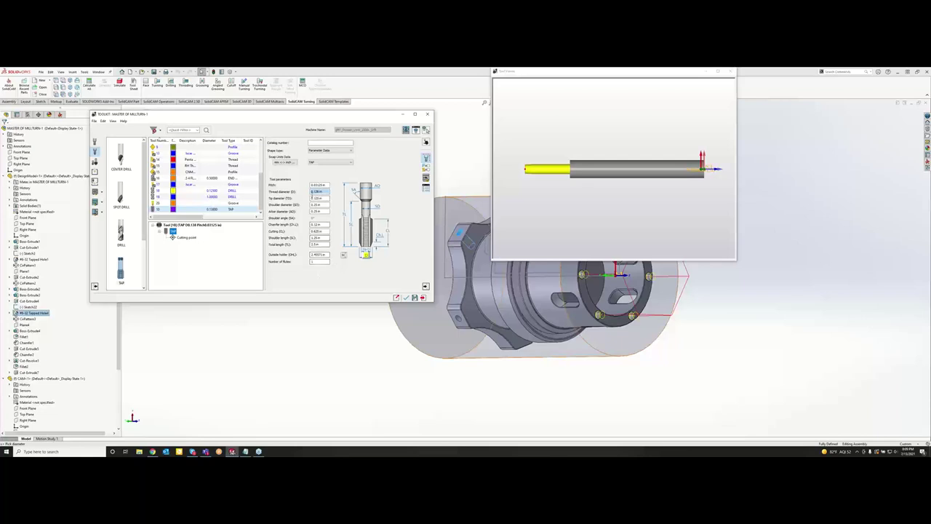
double_click(320, 198)
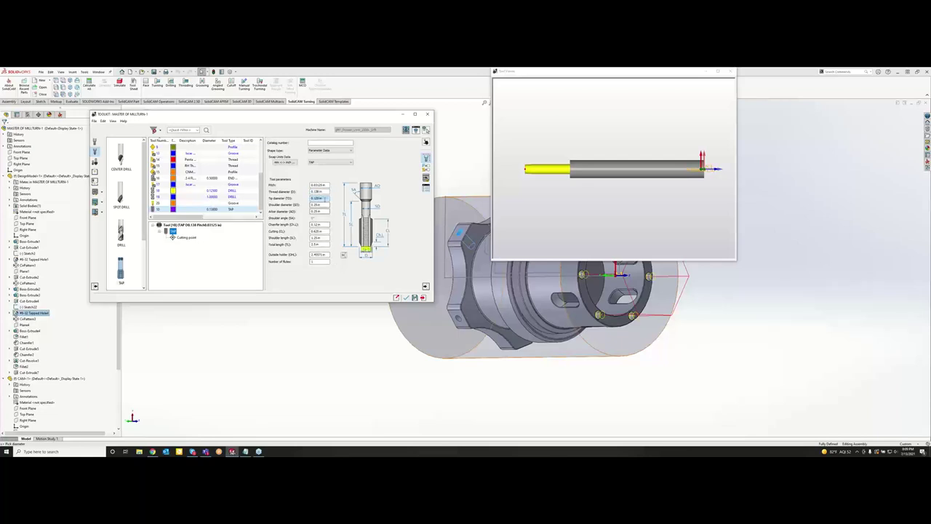
left_click_drag(325, 198, 311, 198)
type(".0")
key("Tab")
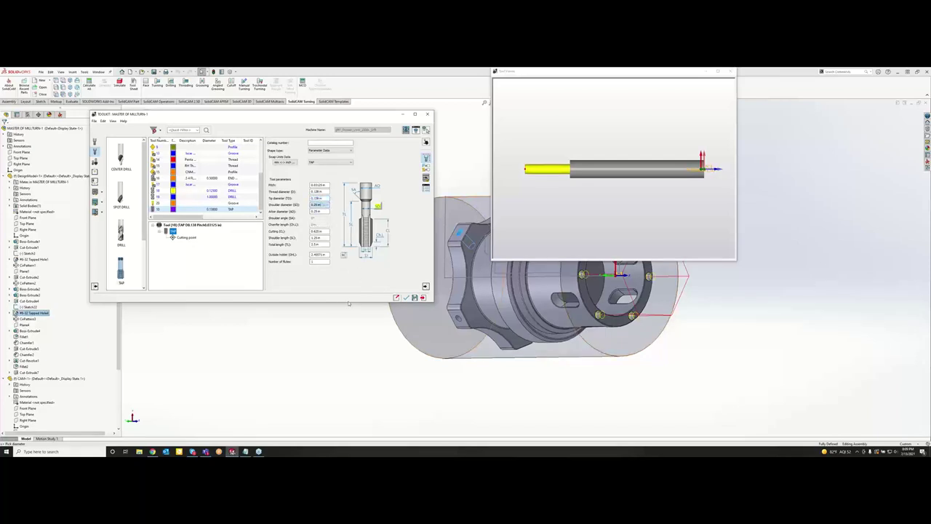
left_click(406, 298)
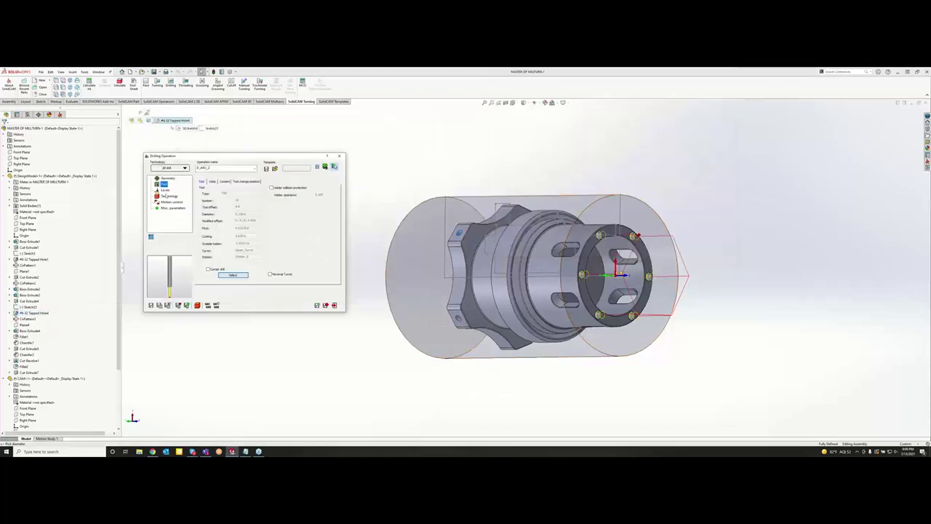
Redefine the tapping operation's drill depth by picking inside one of the threaded holes on the part's front face.
left_click(165, 190)
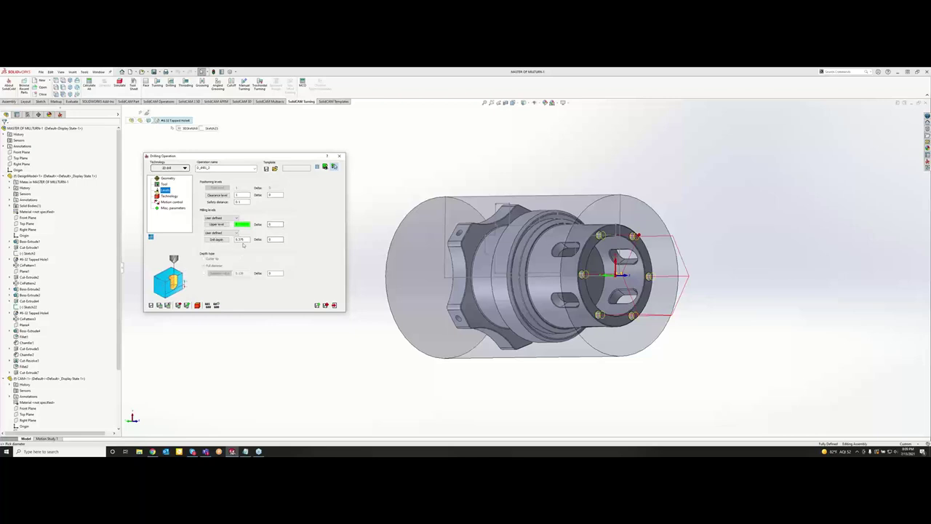
left_click(627, 230)
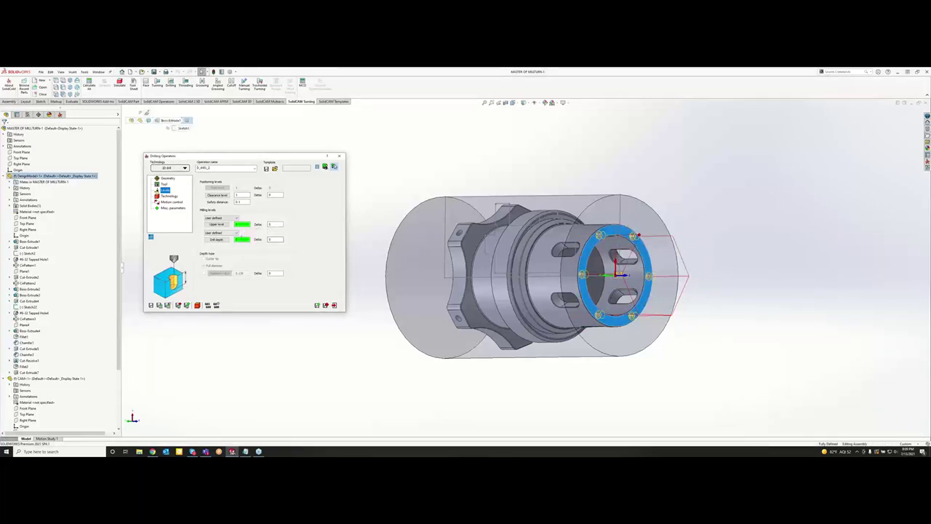
left_click(216, 239)
middle_click_drag(666, 240, 547, 243)
scroll(601, 234, "down", 7)
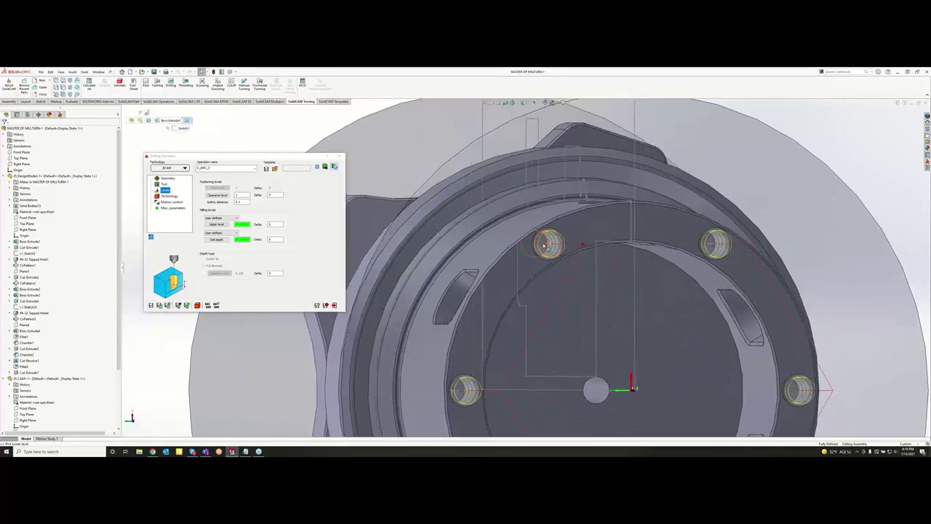
left_click(547, 243)
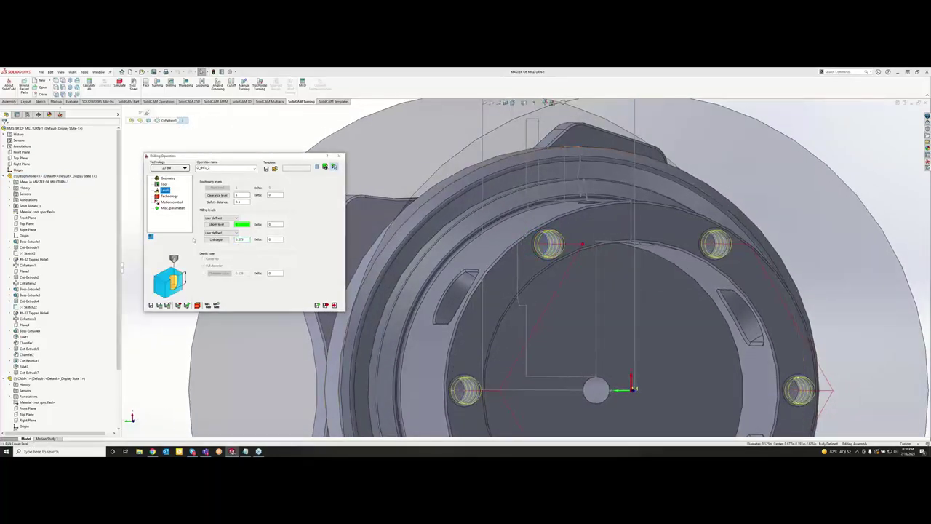
Check the tap cycle's step-down data and turn off the reversed hole-sorting direction.
left_click(169, 196)
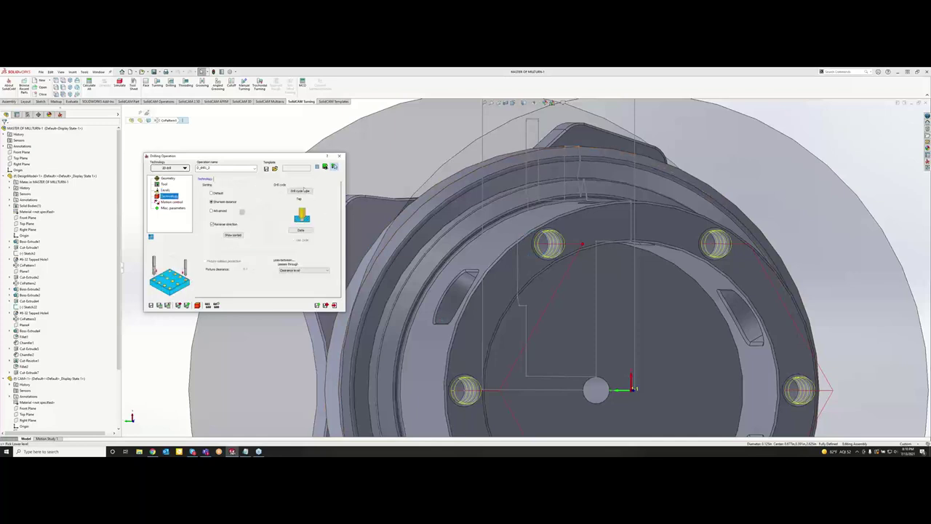
left_click(301, 231)
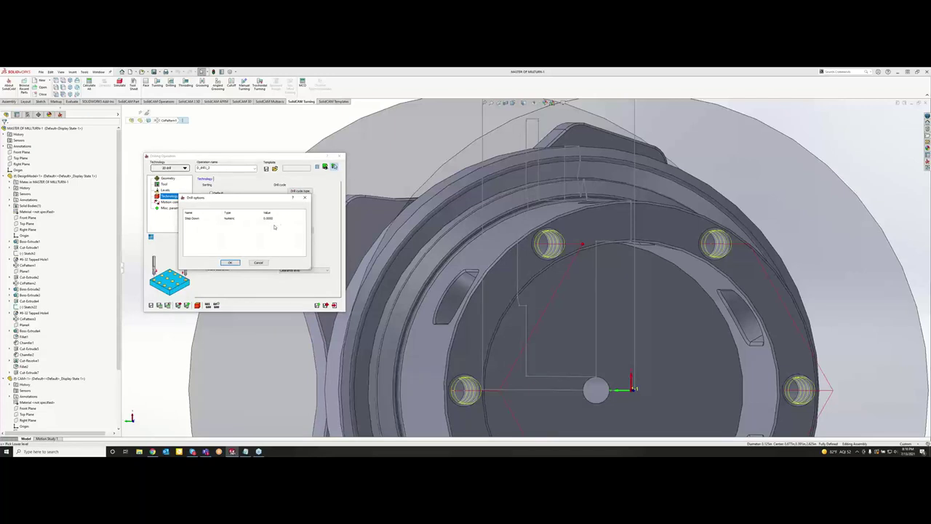
left_click(230, 263)
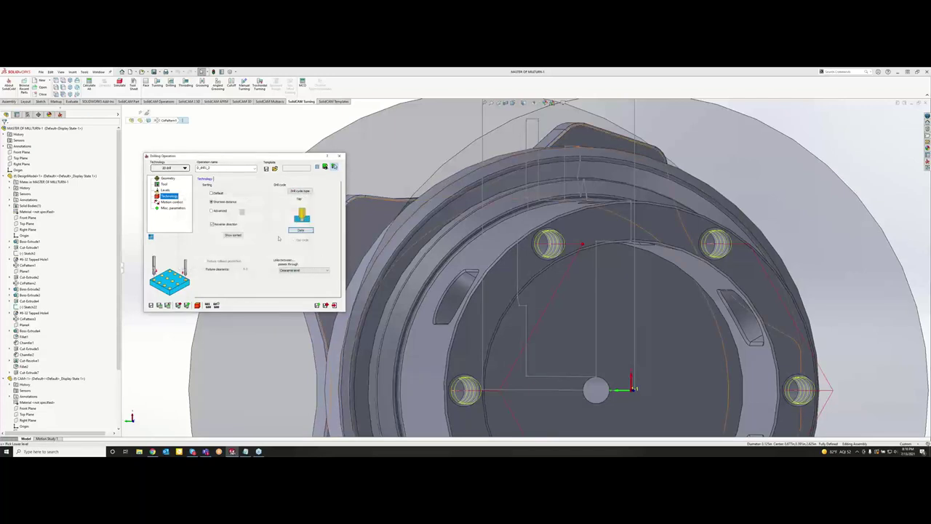
left_click(212, 224)
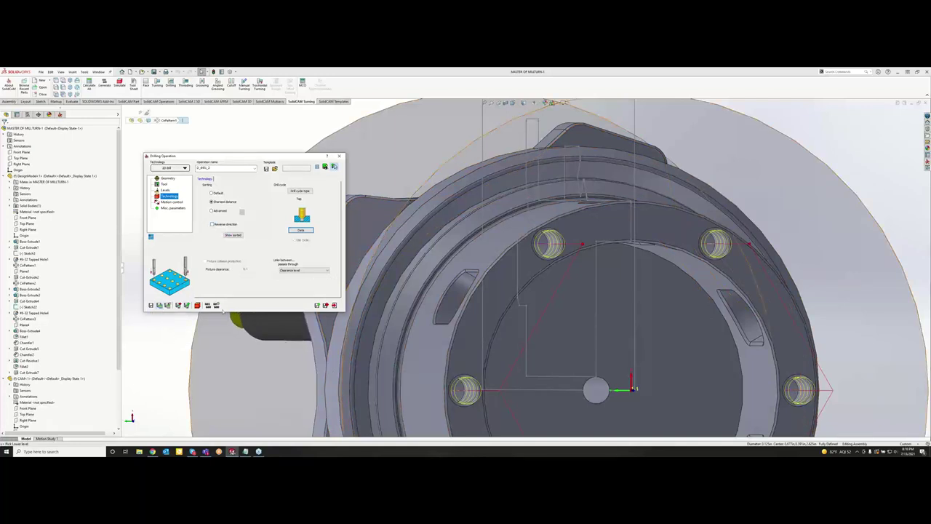
Simulate the tapping operation on the solid stock, inspect the six machined holes, and close the simulation and the operation.
left_click(197, 305)
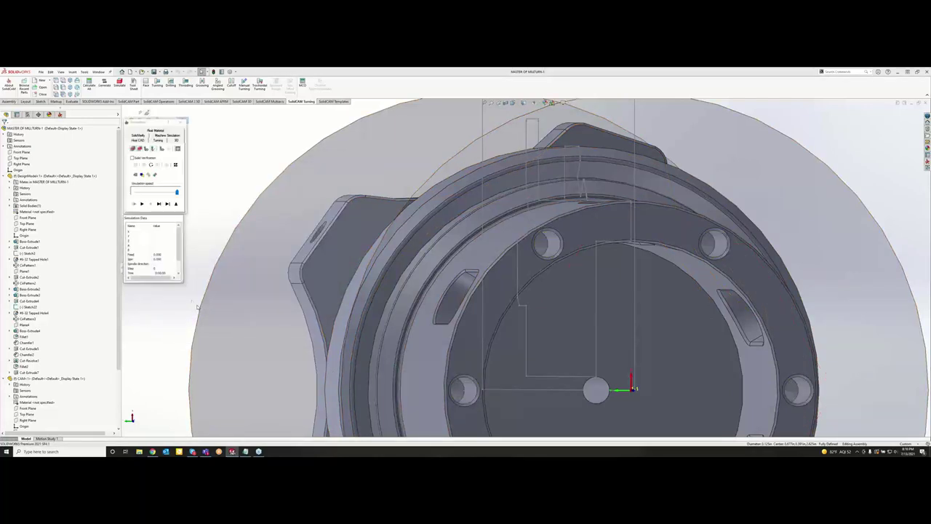
left_click(167, 136)
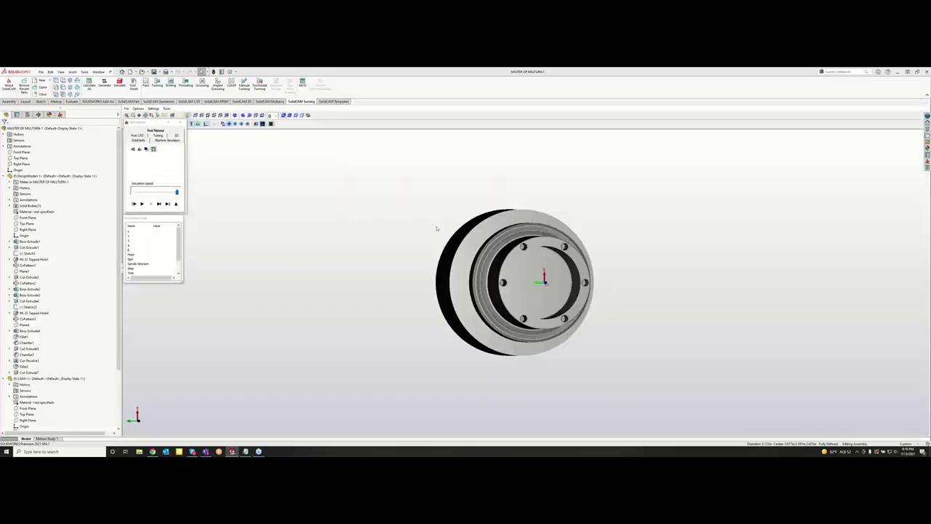
left_click(159, 204)
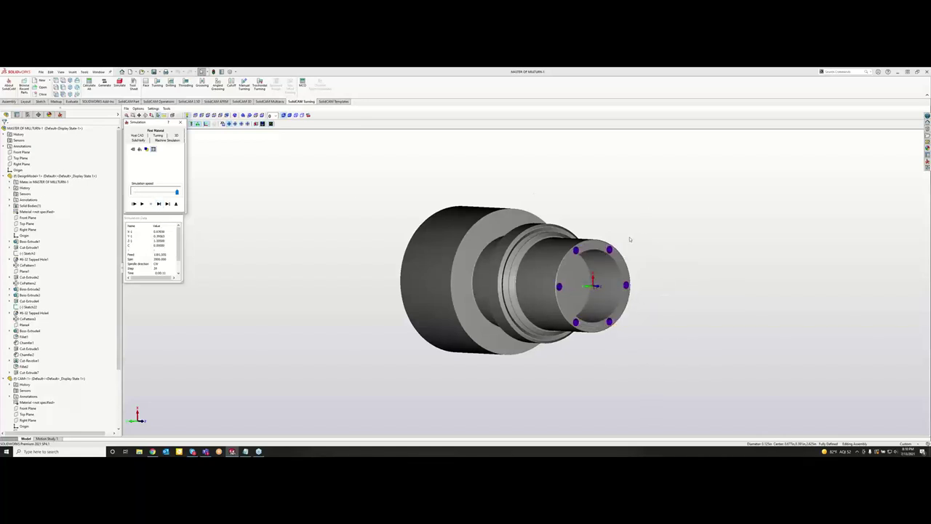
scroll(630, 238, "down", 6)
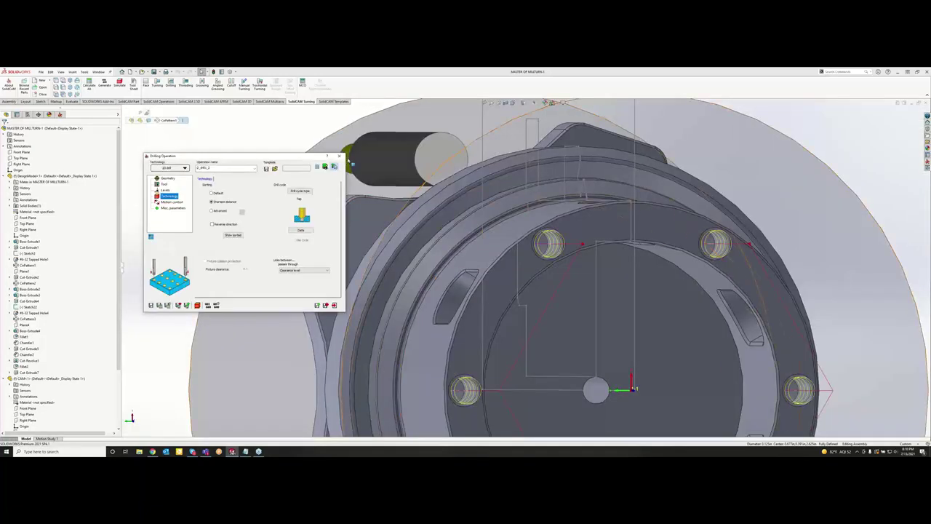
left_click(339, 156)
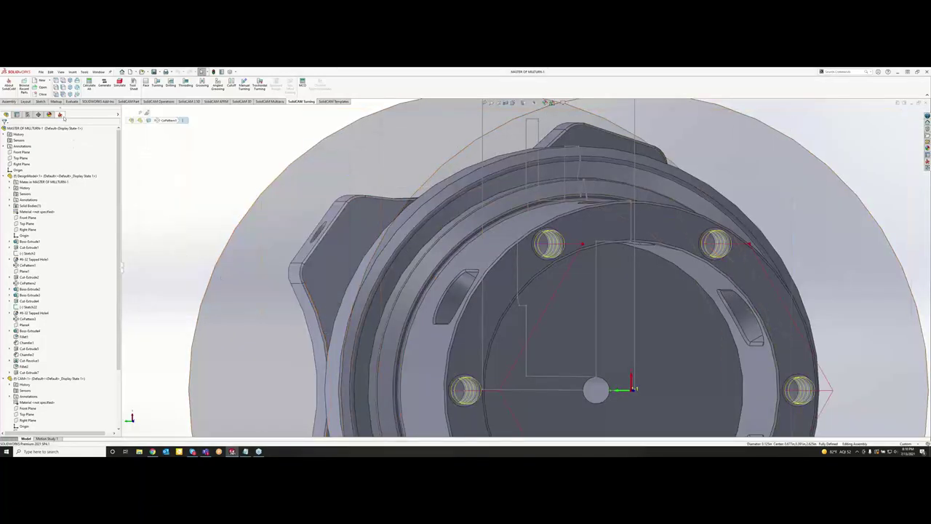
Add a machine control operation after the last operation in the CAM tree, using the Part_Cut_OFF_SUB_Transfer technology.
left_click(59, 114)
scroll(345, 287, "up", 5)
middle_click_drag(563, 332, 354, 414)
left_click(62, 283)
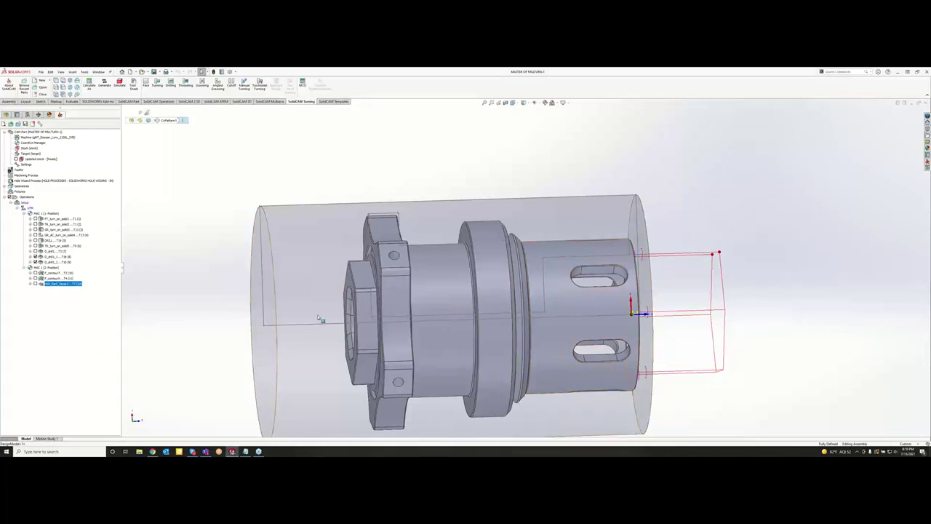
left_click(302, 85)
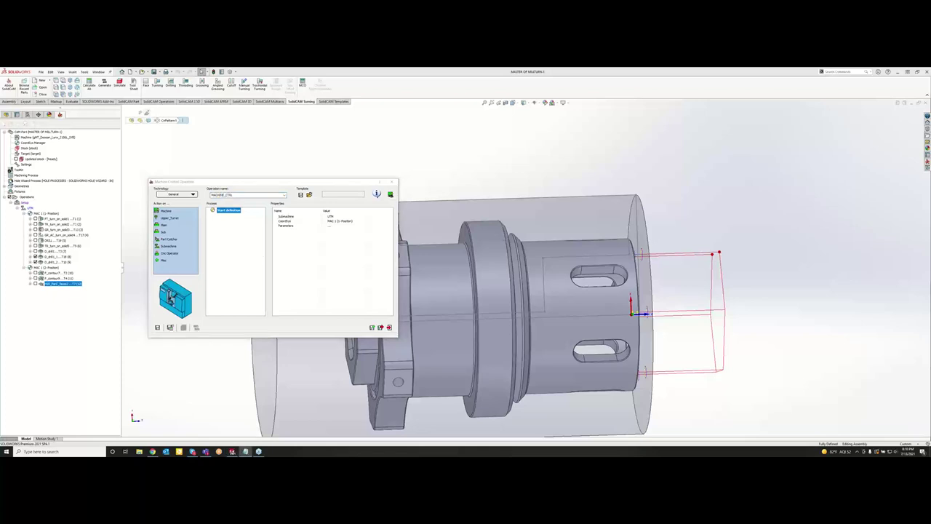
left_click(184, 195)
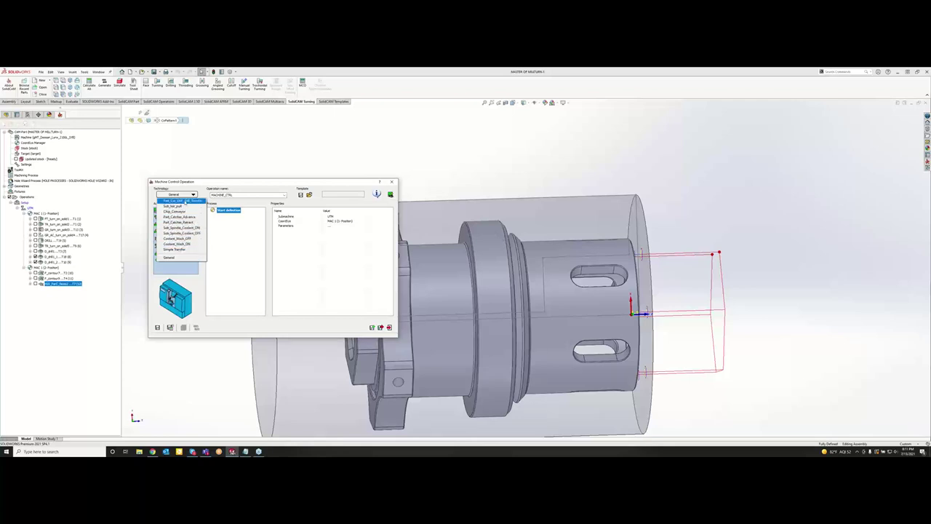
left_click(185, 201)
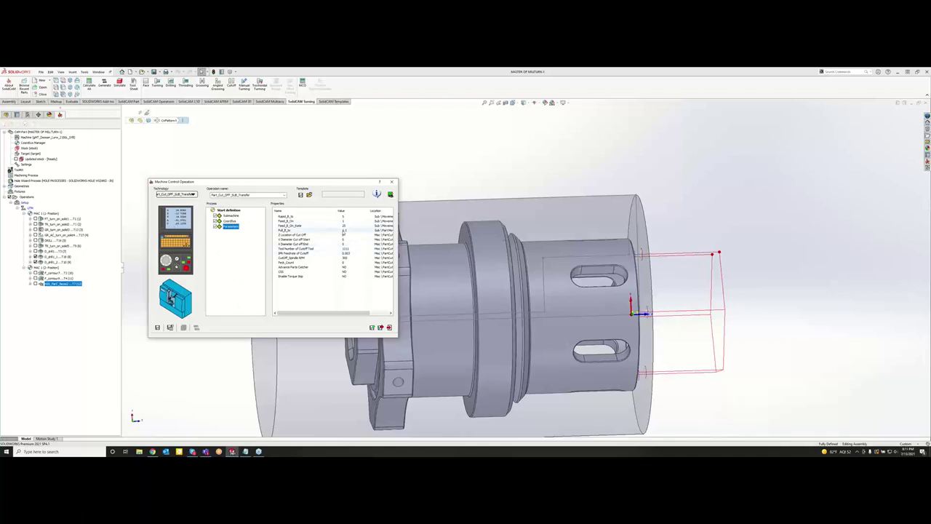
Open the machine preview for the transfer operation and examine the part between the main and sub spindles.
left_click_drag(335, 314, 335, 314)
left_click(390, 194)
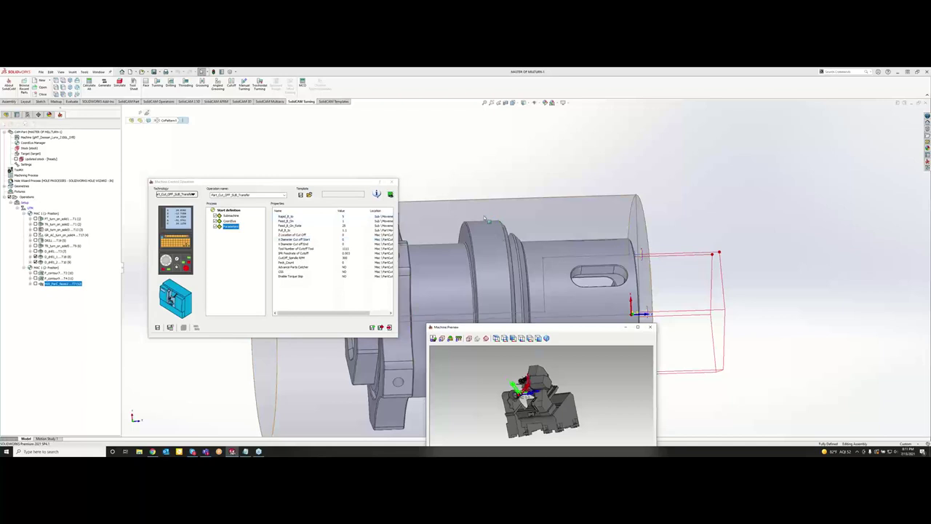
left_click_drag(581, 331, 575, 153)
scroll(549, 241, "down", 2)
scroll(547, 237, "up", 6)
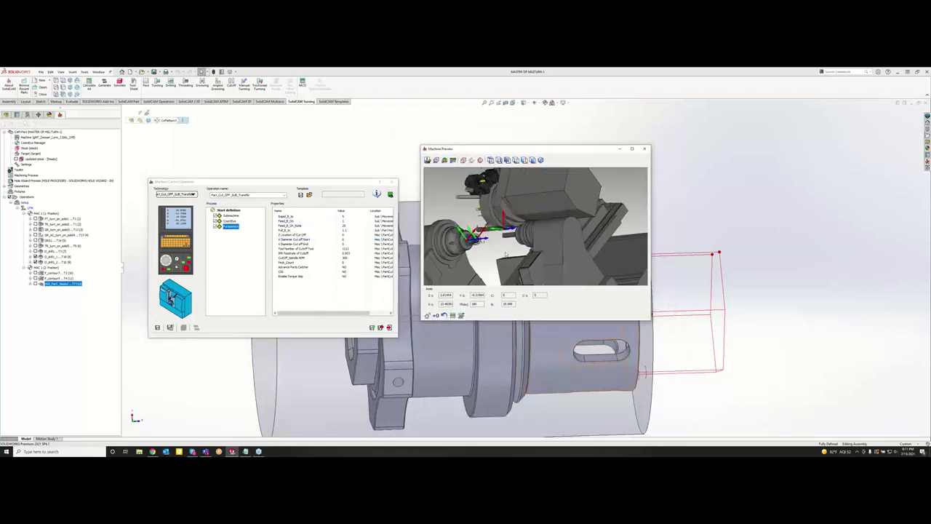
scroll(514, 251, "up", 6)
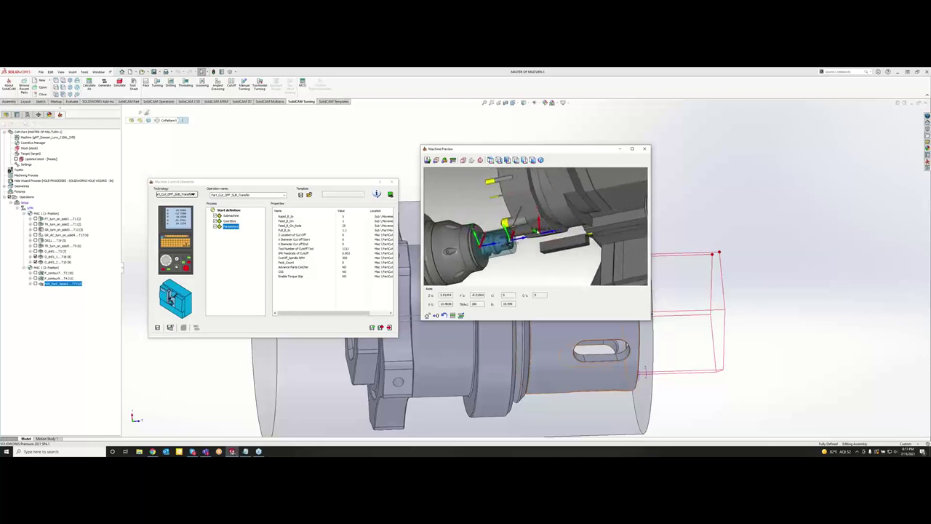
scroll(549, 237, "down", 4)
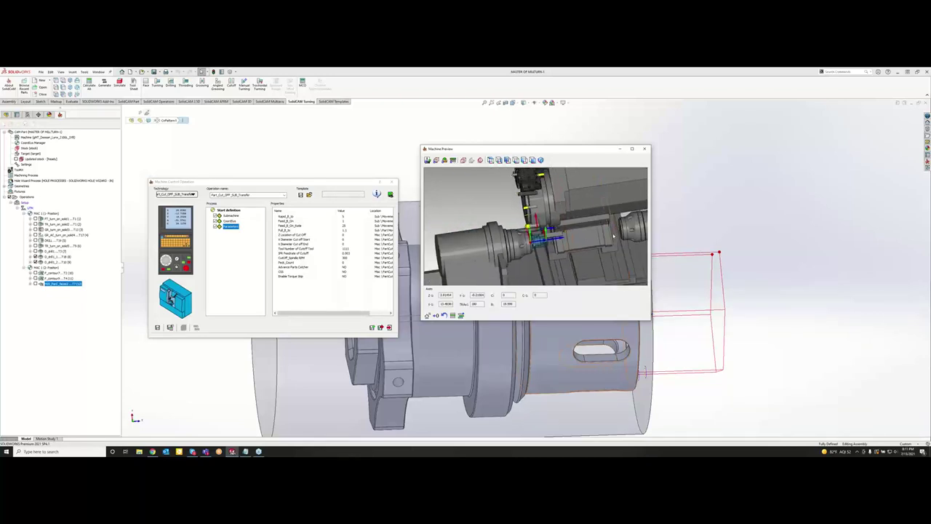
scroll(543, 245, "down", 1)
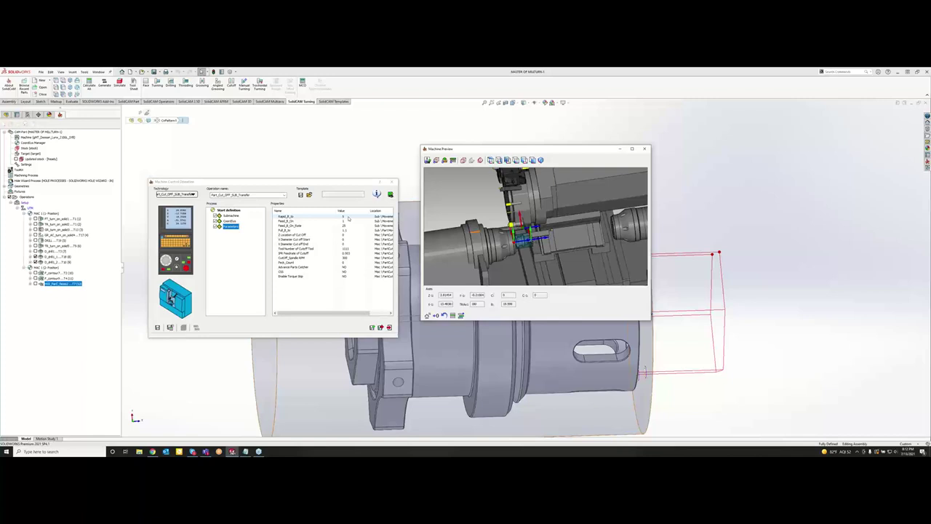
Preview the sub-spindle positions for Rapid_B_to, Feed_B_On and Pull_B_to, and check the Feed_B_On_Rate parameter.
left_click(349, 216)
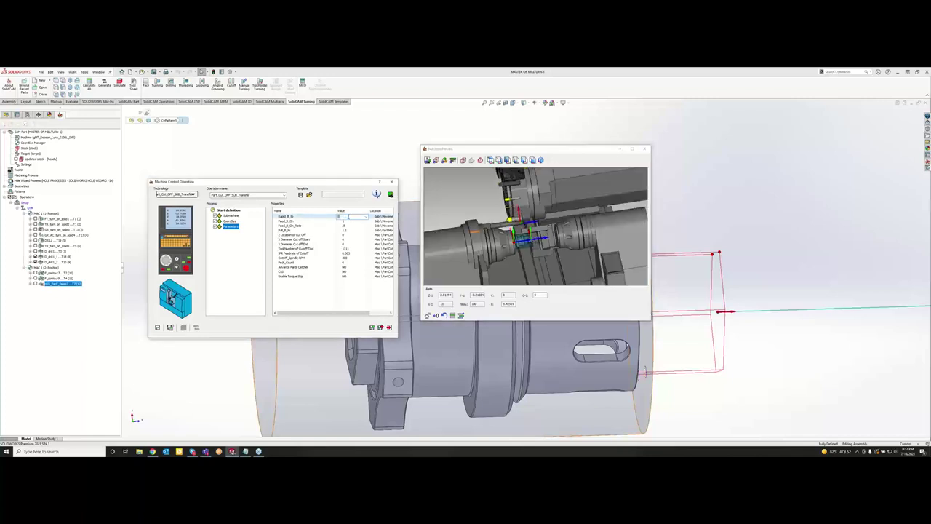
left_click(570, 236)
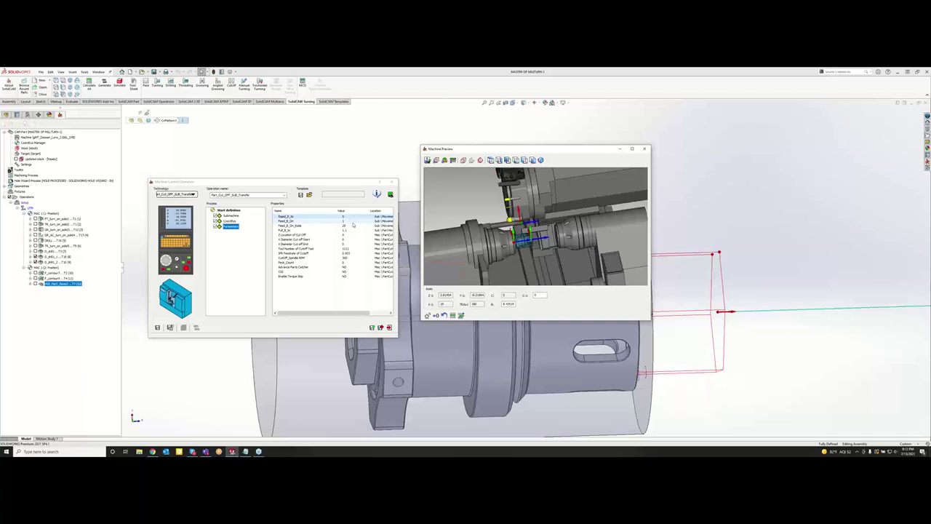
scroll(529, 235, "down", 6)
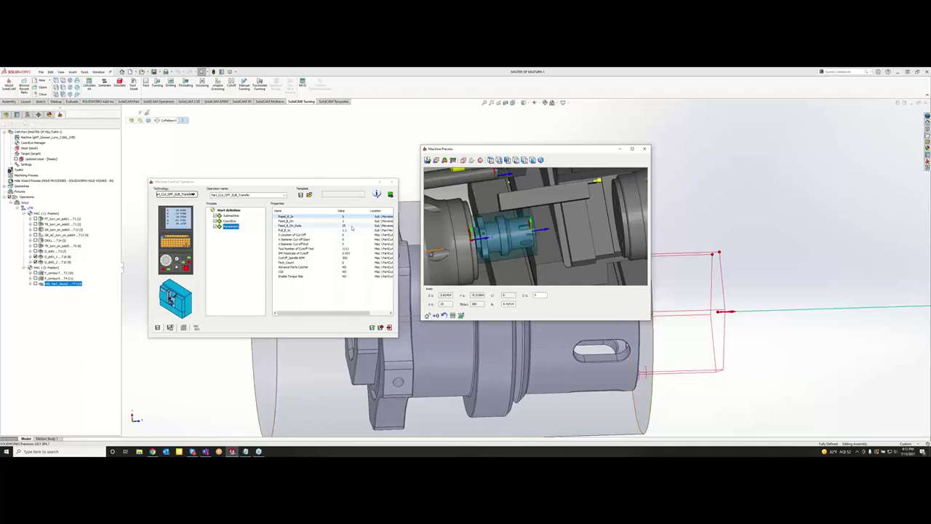
left_click(352, 227)
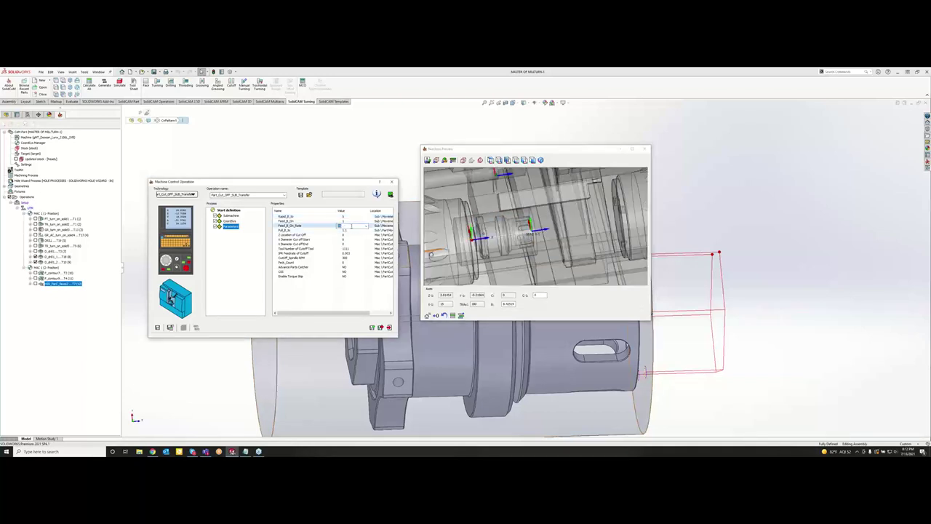
left_click(352, 221)
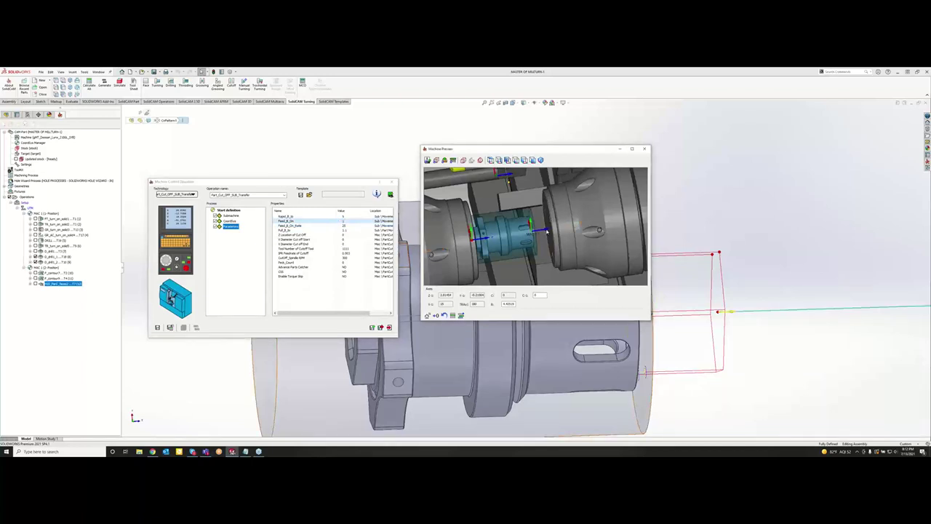
left_click(352, 226)
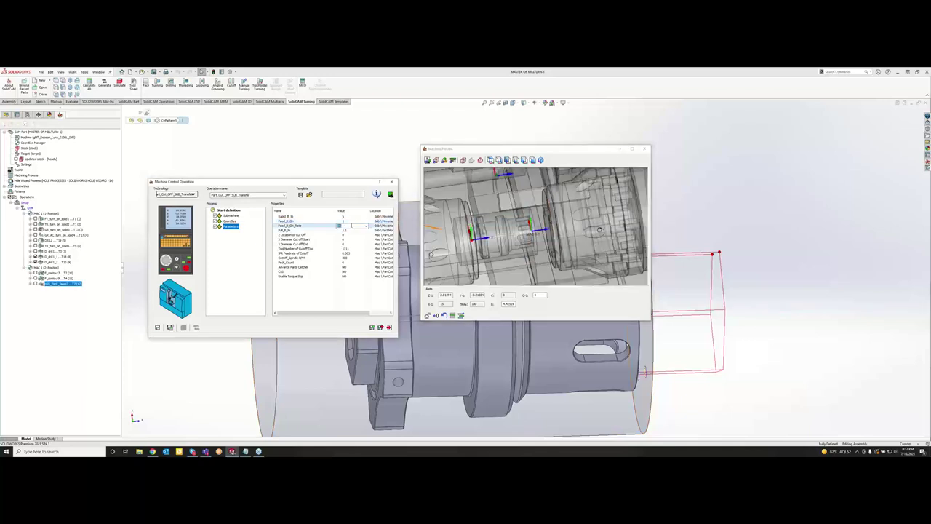
left_click(352, 231)
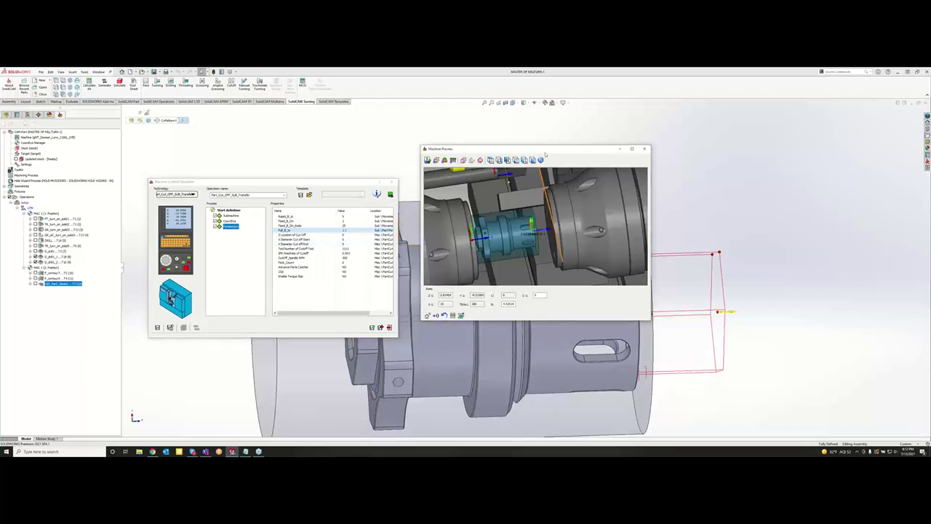
Move the machine preview and operation dialog clear of the model, and inspect the stock centreline, the part's rear end and its front face.
left_click_drag(530, 150, 810, 108)
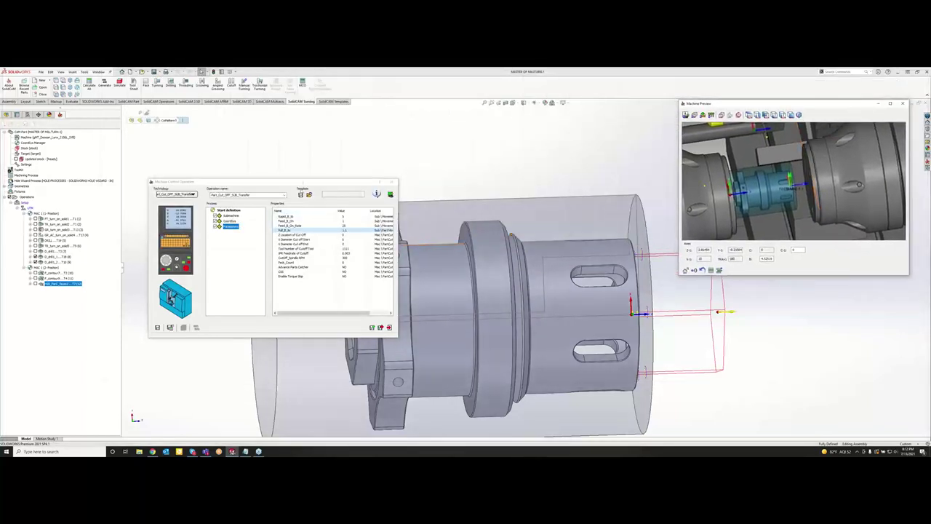
left_click_drag(280, 181, 157, 177)
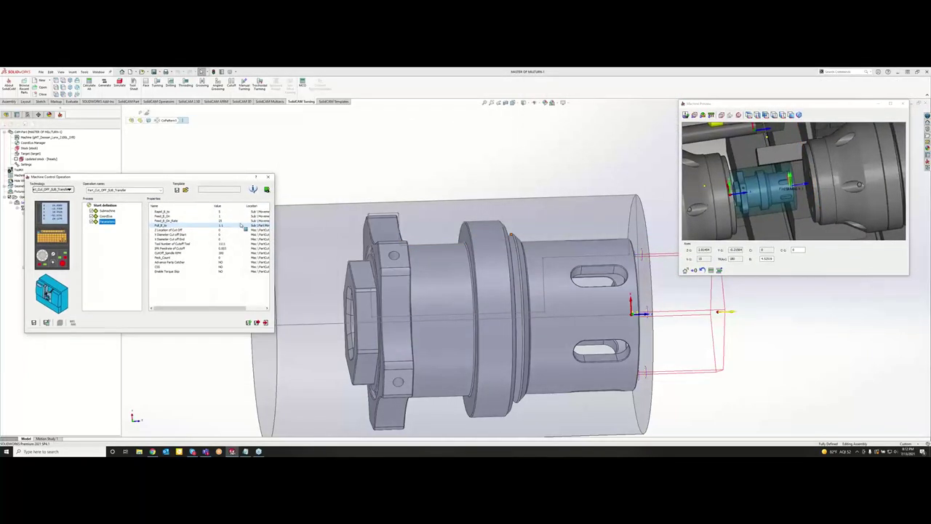
left_click(314, 323)
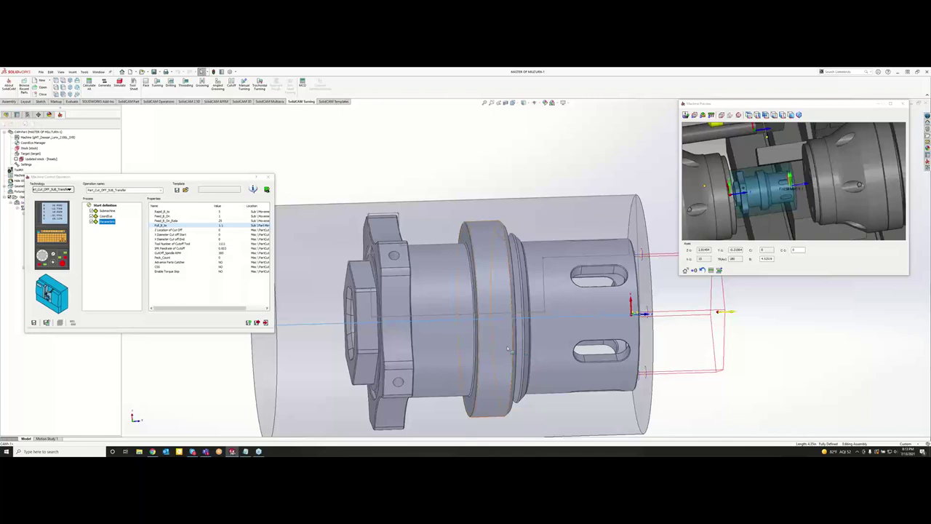
left_click(521, 352)
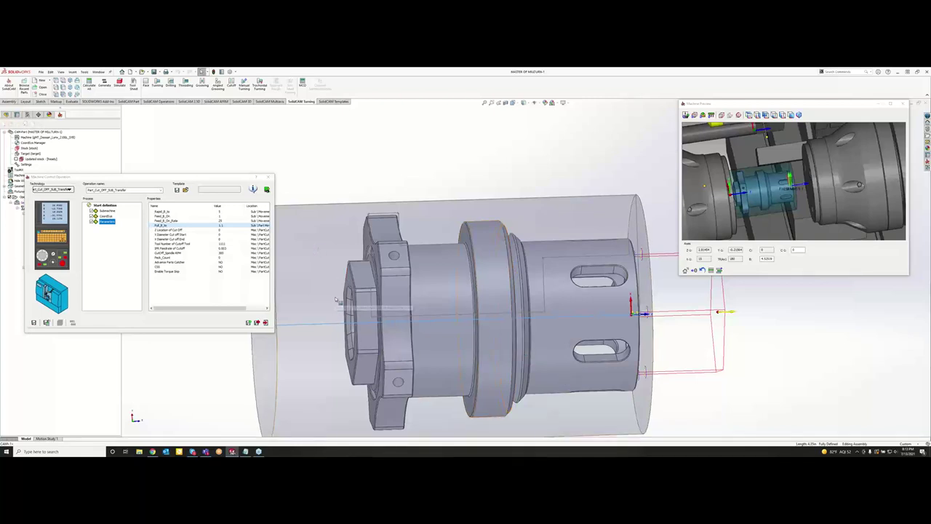
scroll(352, 307, "up", 2)
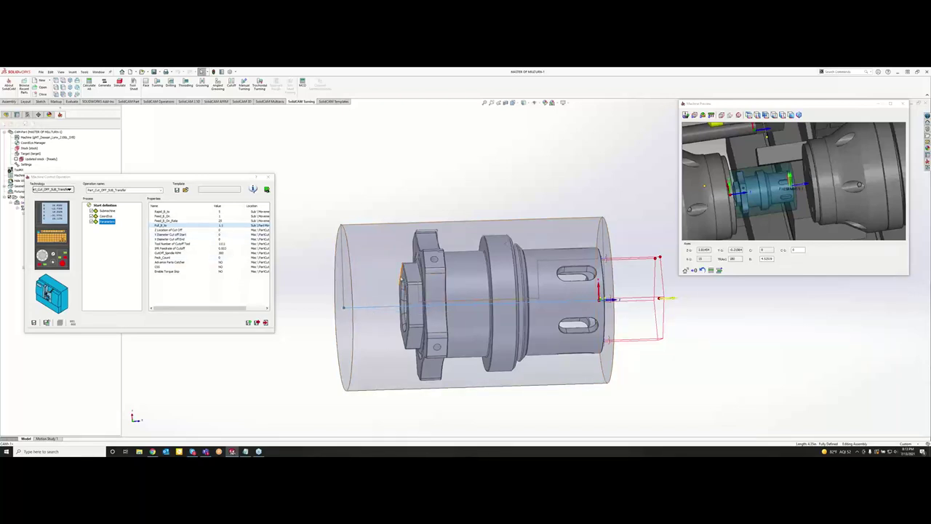
left_click(405, 284)
middle_click_drag(561, 317, 535, 321)
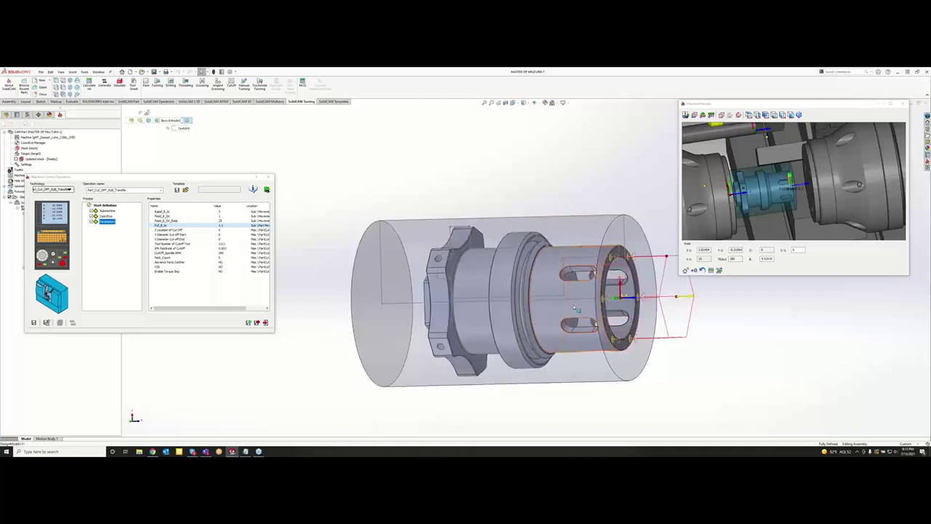
left_click(630, 331)
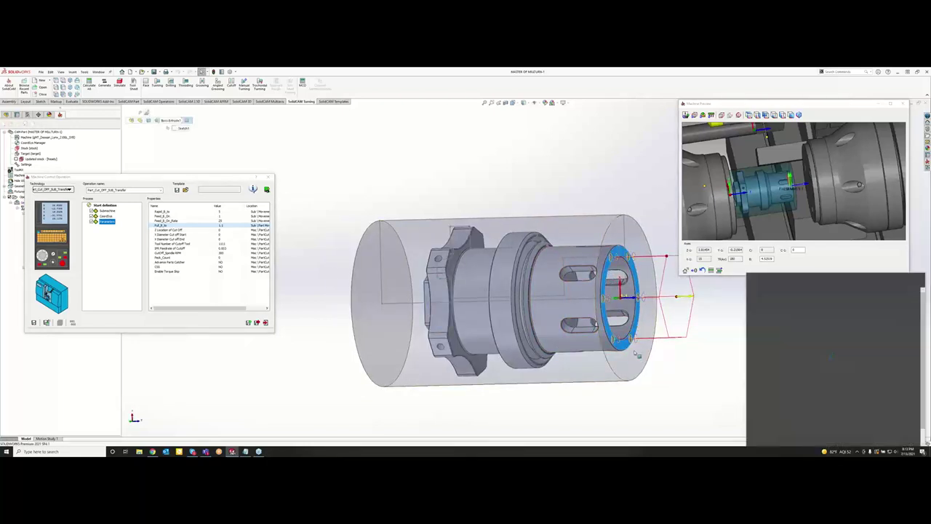
left_click(721, 378)
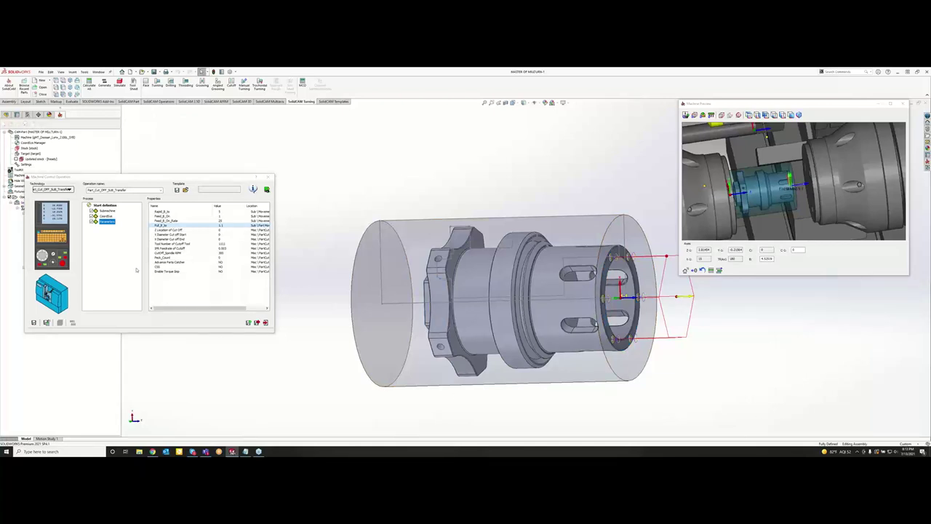
Set the transfer's Pull_B_to distance to 3.25 and view the part from the side.
left_click(217, 225)
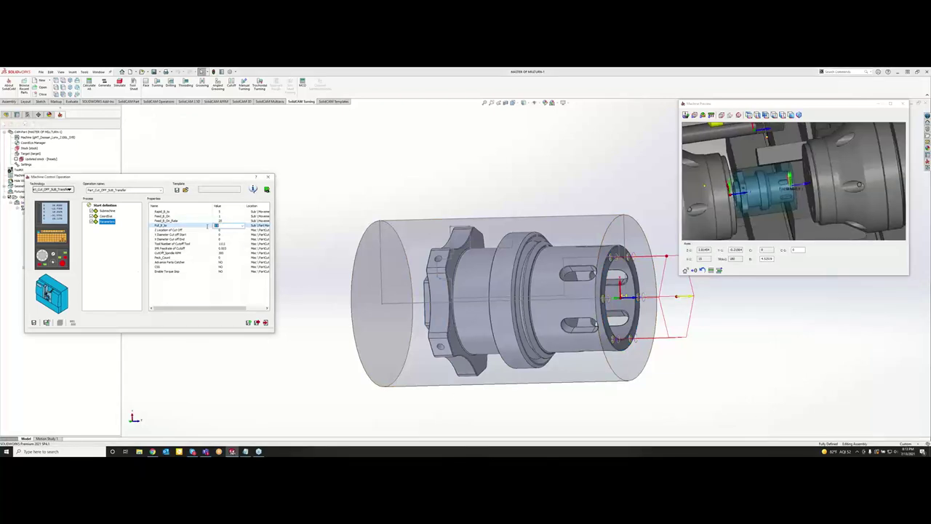
type("3.25")
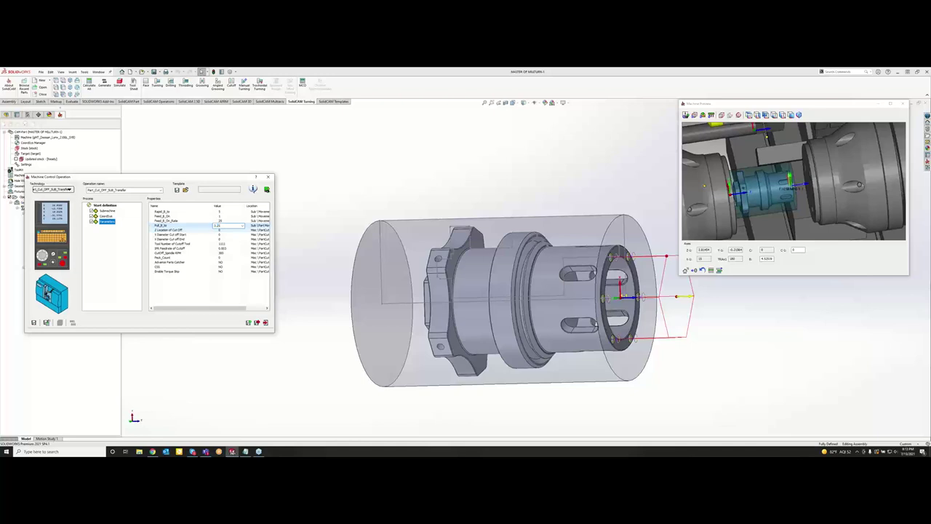
key("BackSpace")
key("BackSpace")
key("BackSpace")
key("BackSpace")
type("0.25")
middle_click_drag(475, 303, 495, 296)
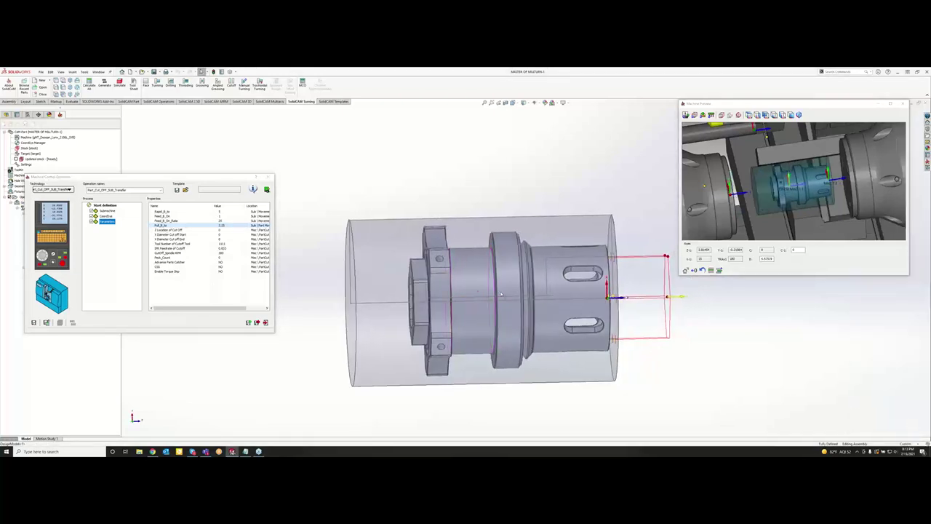
Set the transfer's Pull_B_to distance to 3.38 and preview the pulled stock position.
left_click(226, 226)
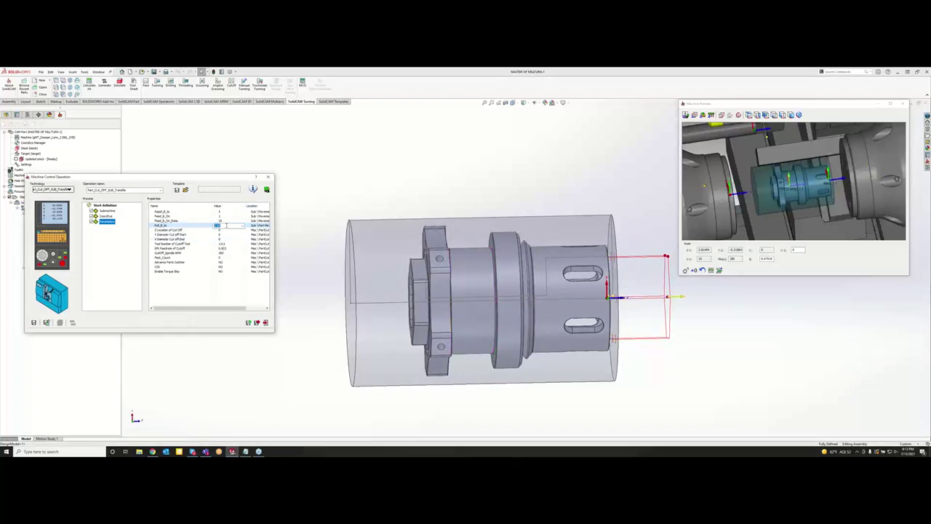
left_click_drag(220, 225, 217, 225)
key("Return")
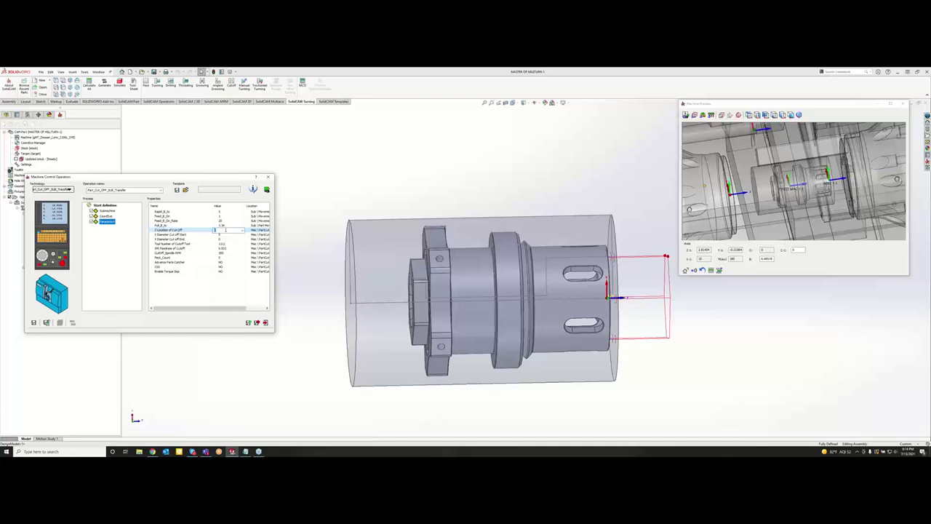
left_click(225, 226)
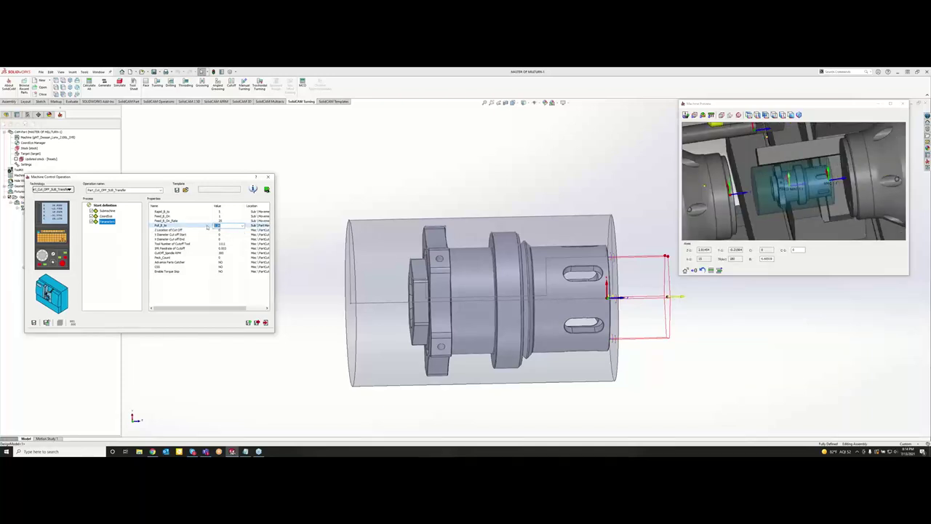
Set the transfer's Pull_B_to distance to 1.1 and the Z location of the cut-off to 3.26.
type("6")
left_click(220, 231)
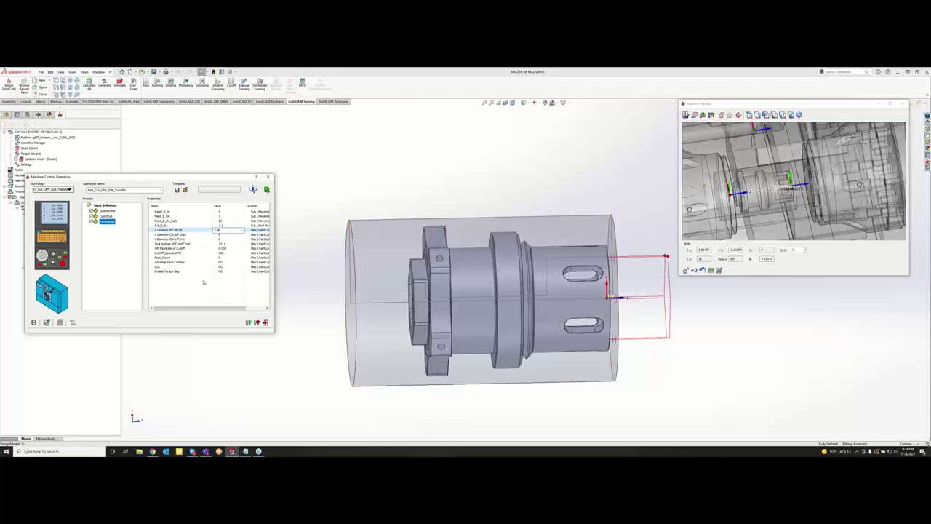
Measure the stock's radius line and enter 1.375 as the cut-off's X start diameter.
left_click(217, 235)
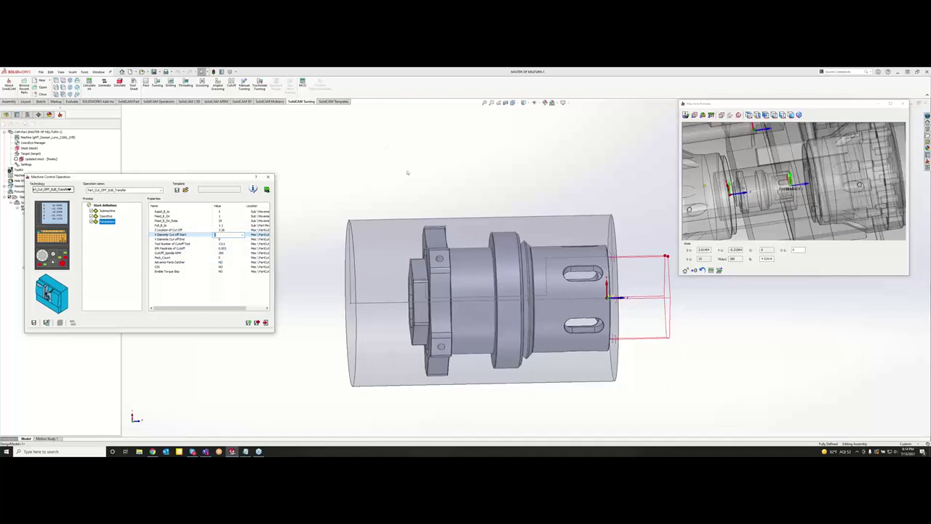
left_click(351, 266)
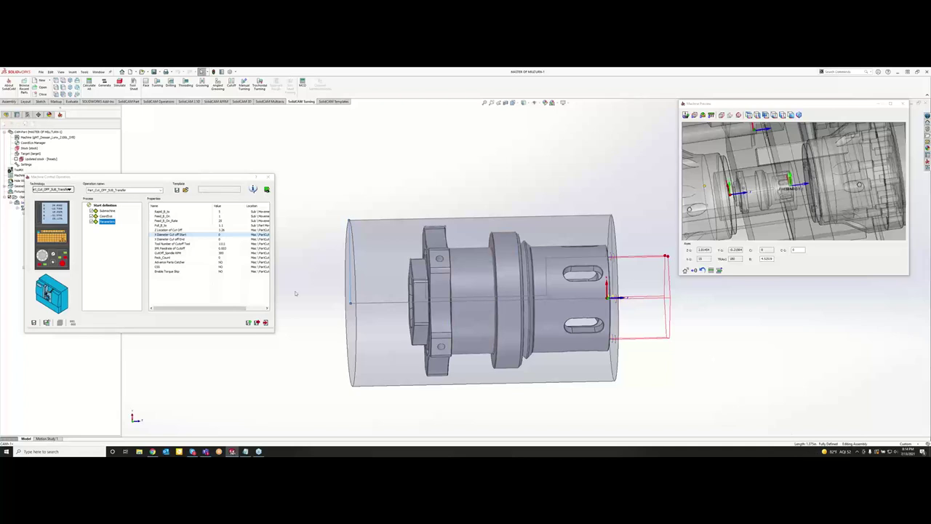
left_click(227, 235)
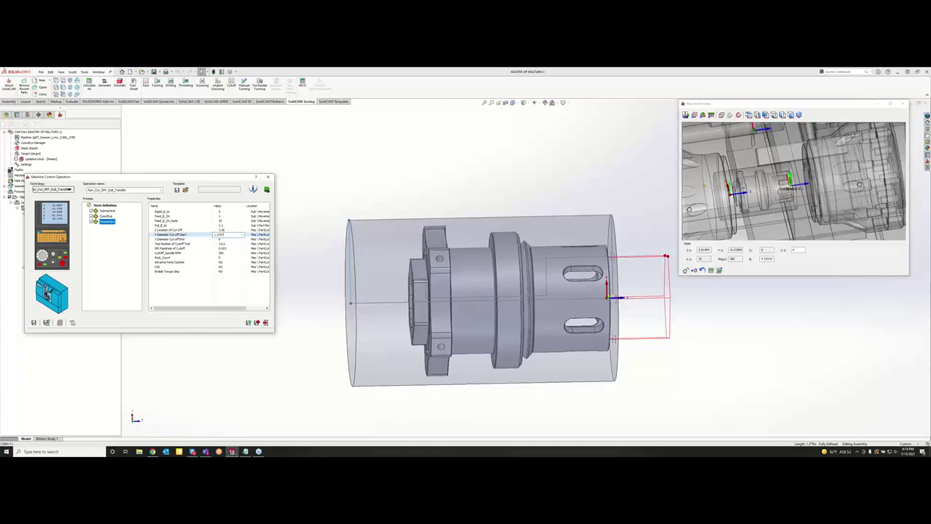
key("Return")
Calculate 1.375 divided by 2 in the calculator and close it.
double_click(224, 235)
key("XF86Calculator")
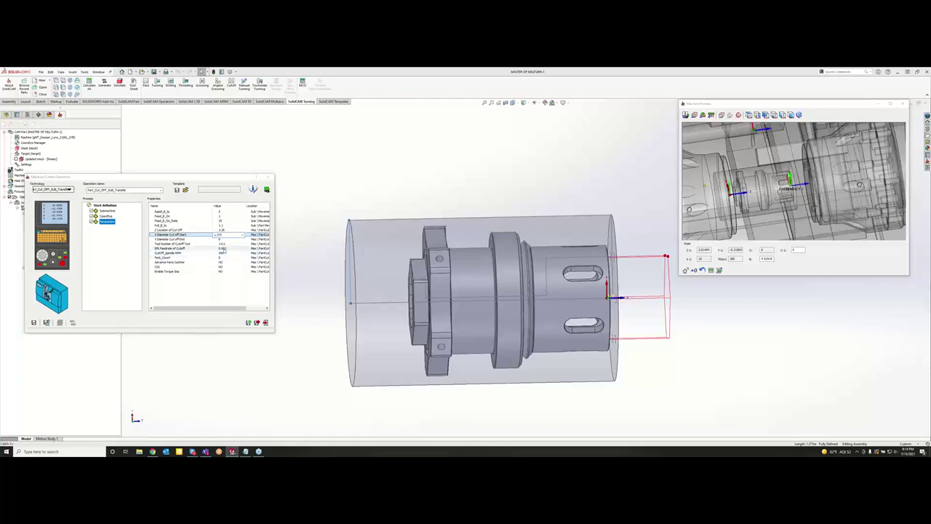
type("1.375/2")
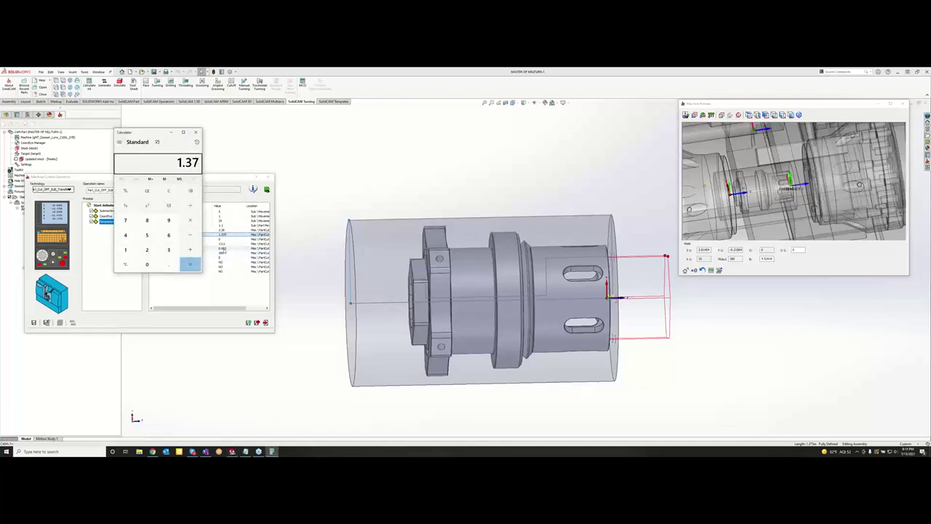
key("Return")
left_click(196, 132)
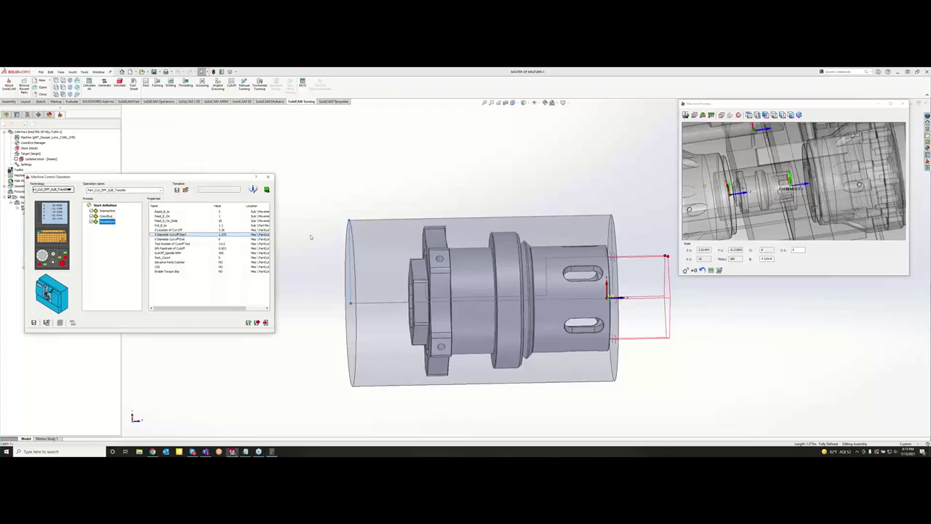
Set the cut-off's X start diameter to 2.75 and check its X end diameter against the part's rear end.
left_click(230, 236)
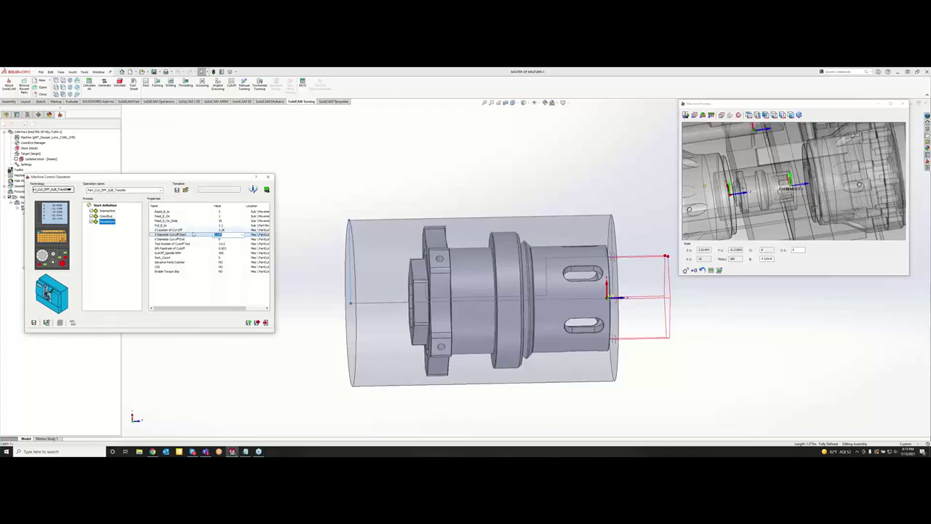
type("2.75")
left_click(224, 240)
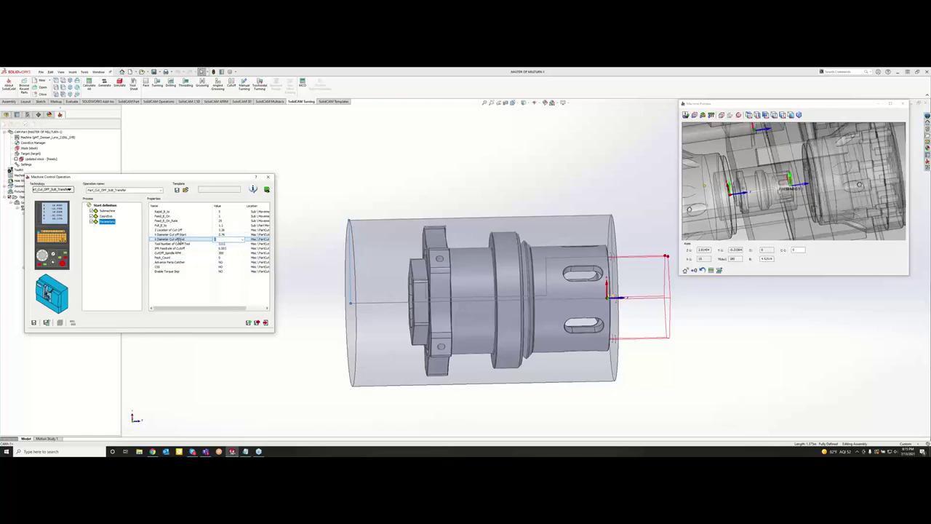
left_click(179, 240)
middle_click_drag(433, 279, 444, 285)
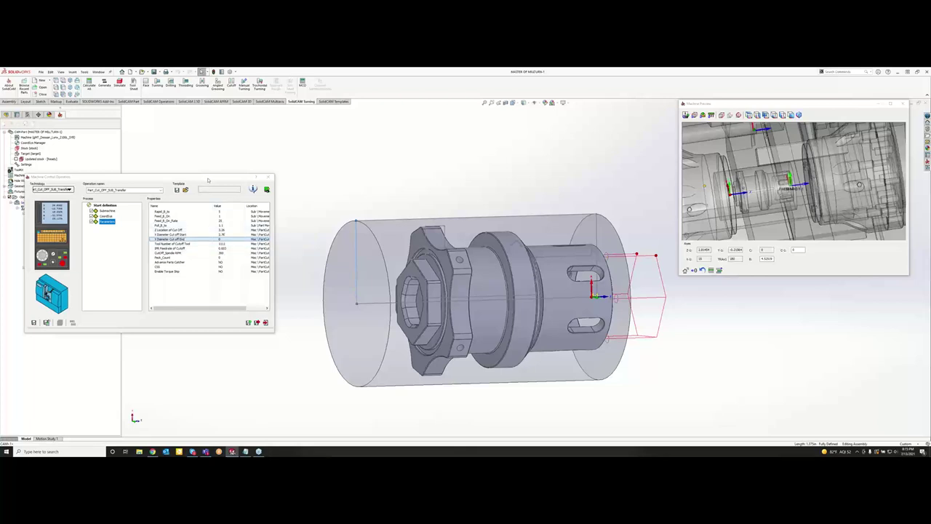
Move the operation dialog clear of the operations list, then save, calculate and close the cut-off transfer operation.
left_click_drag(208, 179, 397, 154)
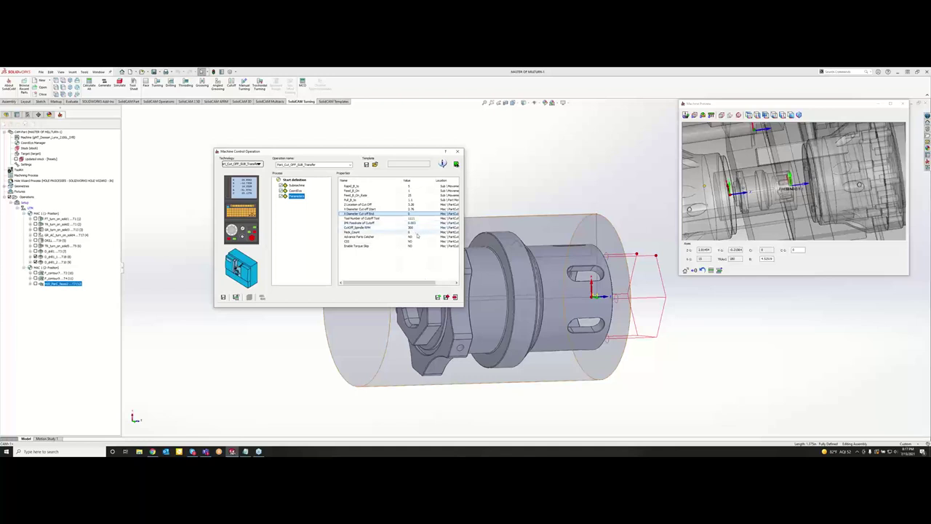
left_click(236, 297)
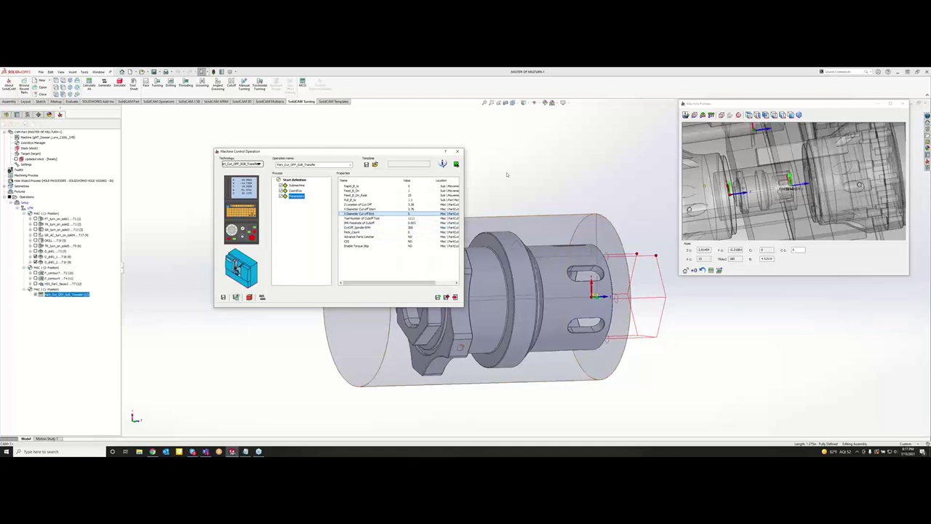
left_click(457, 151)
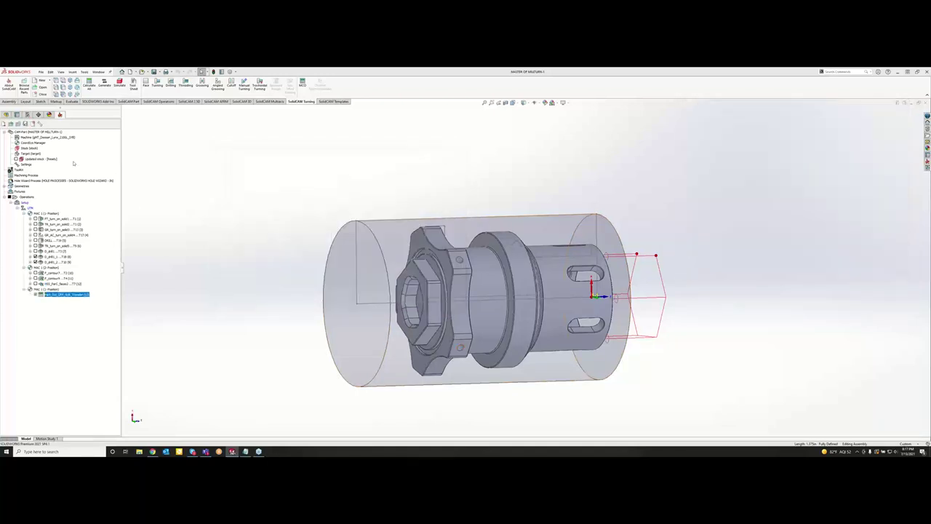
Inspect groove tools 17, 20 and 13 in the part's tool kit to identify the cut-off tool.
double_click(21, 172)
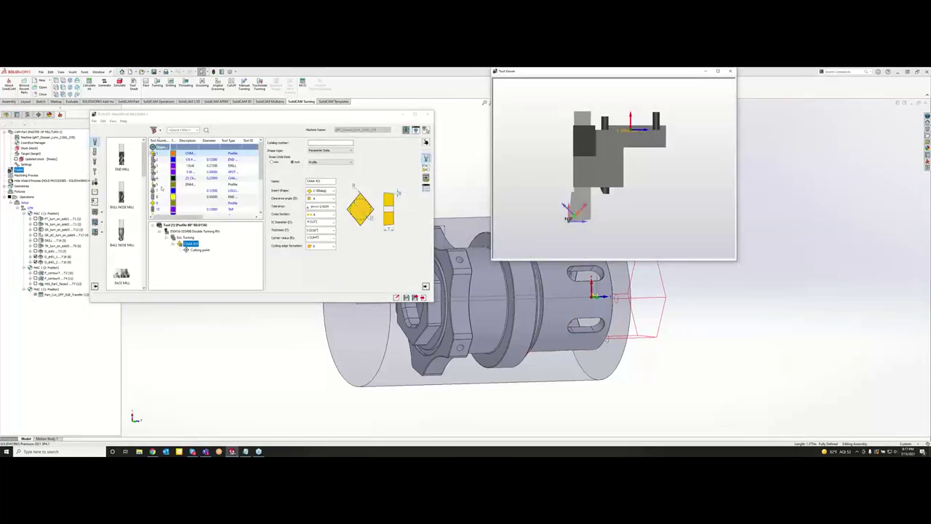
scroll(195, 192, "down", 3)
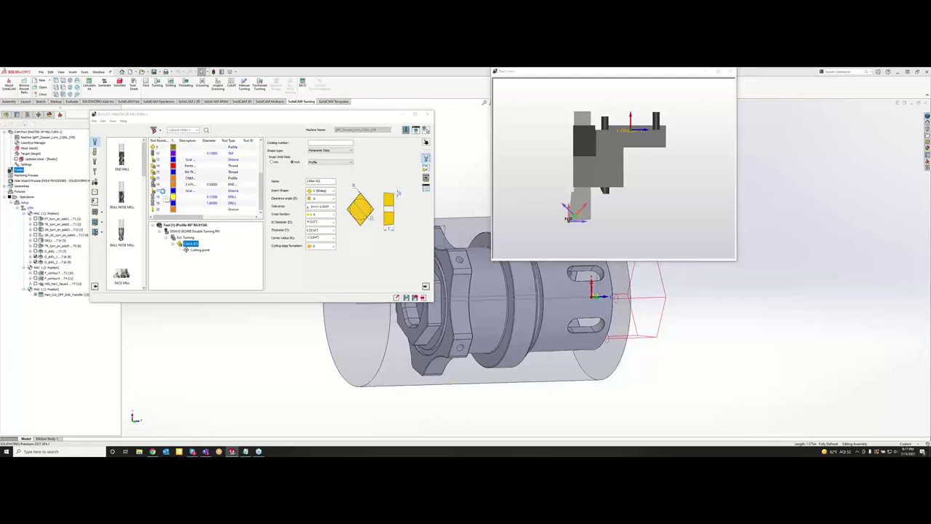
left_click(165, 191)
left_click(163, 210)
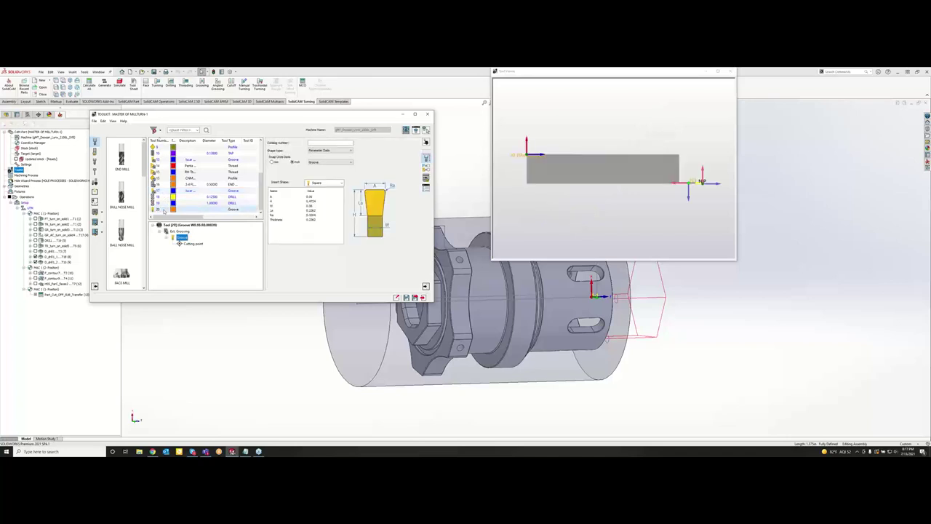
left_click(162, 160)
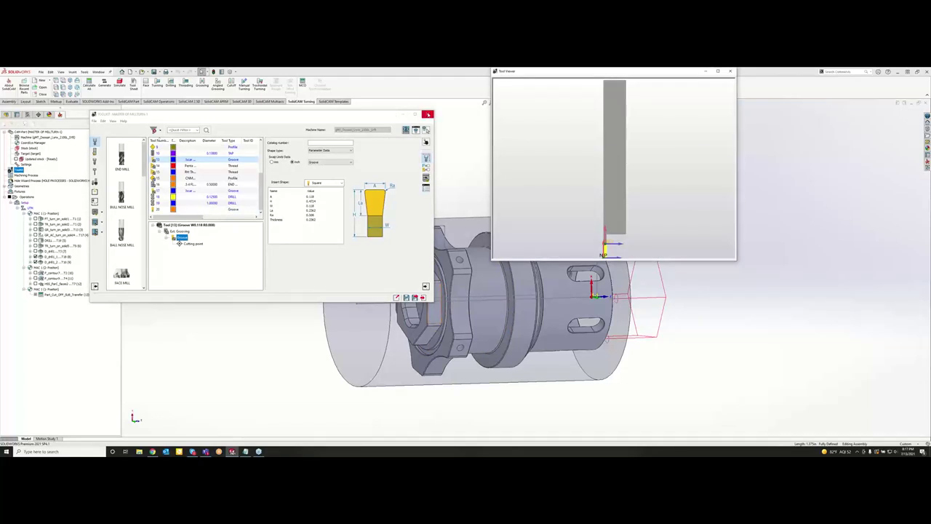
left_click(426, 114)
Reopen the cut-off transfer operation, change its cut-off tool number to use tool 13, and recalculate it.
double_click(50, 295)
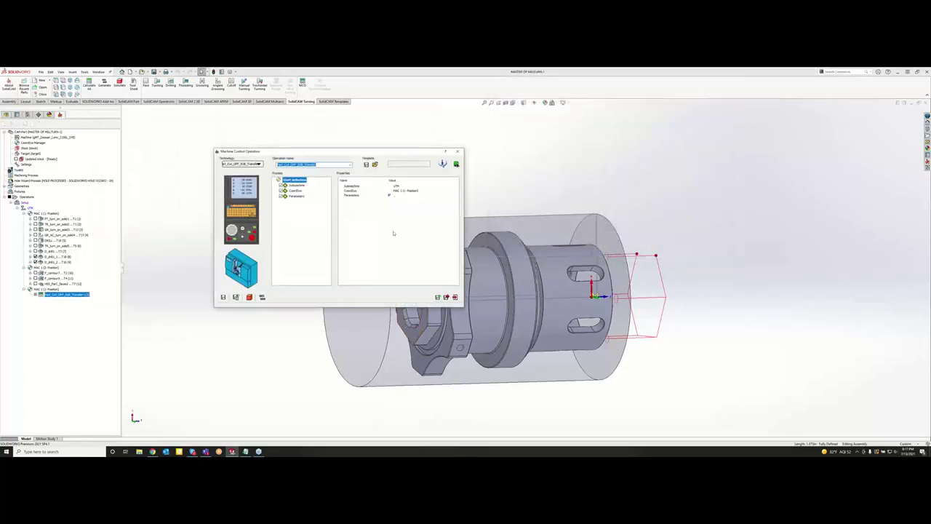
left_click(296, 186)
left_click(296, 190)
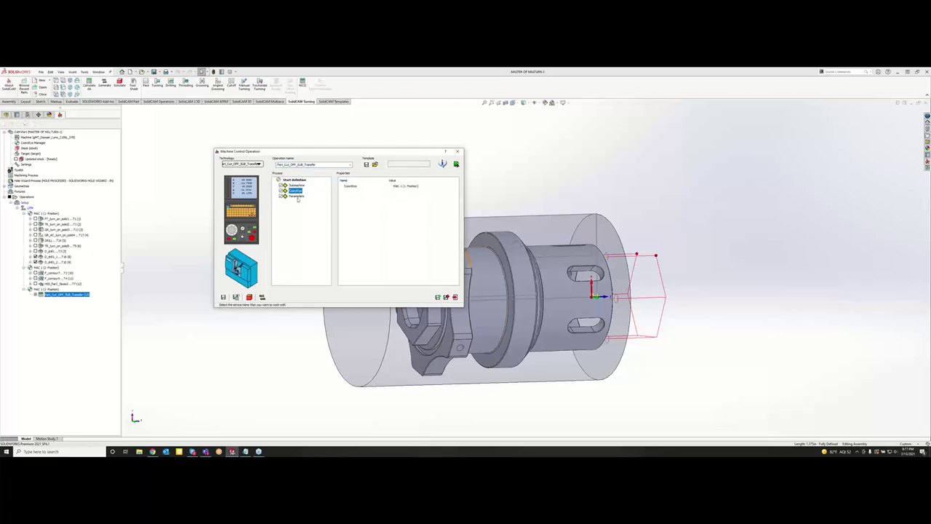
left_click(296, 196)
left_click(409, 218)
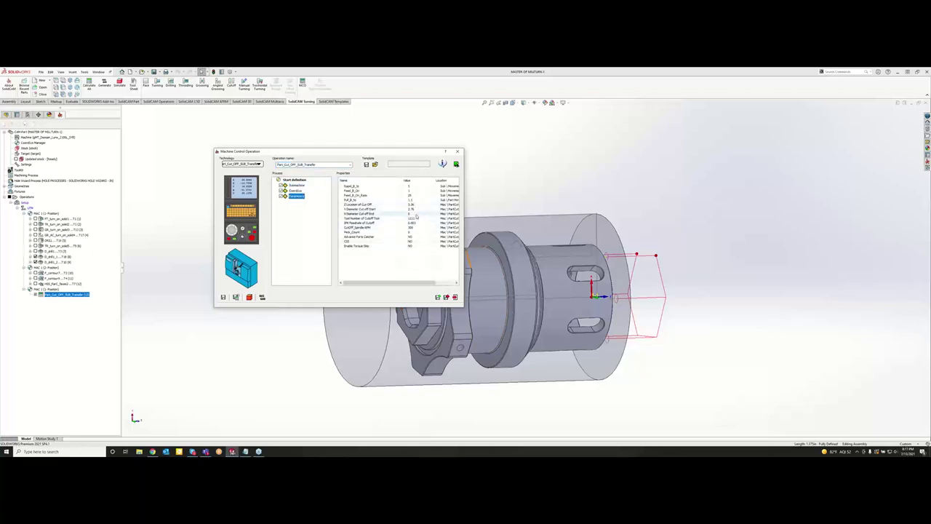
type("1")
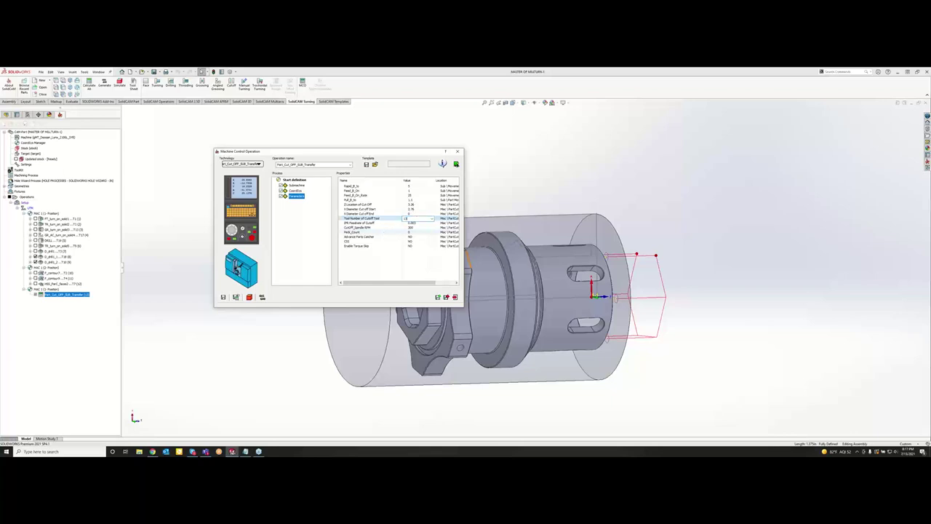
left_click(236, 297)
left_click(457, 151)
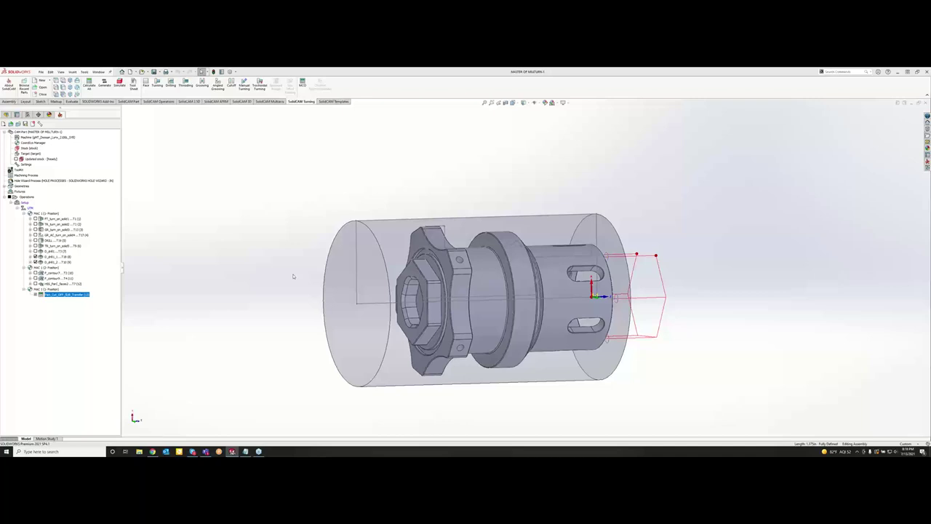
Start a face turning operation for the part's rear end and define its geometry chain along the rear face line.
scroll(616, 272, "up", 4)
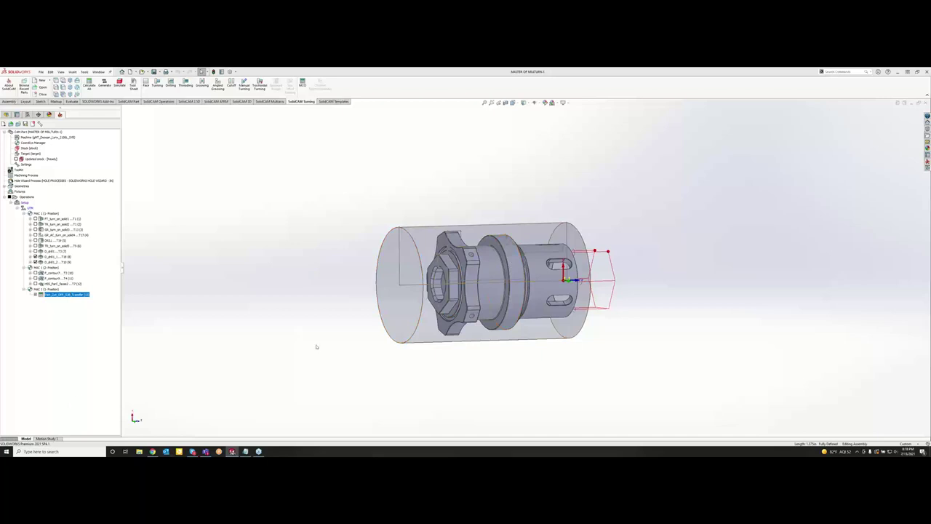
left_click(150, 87)
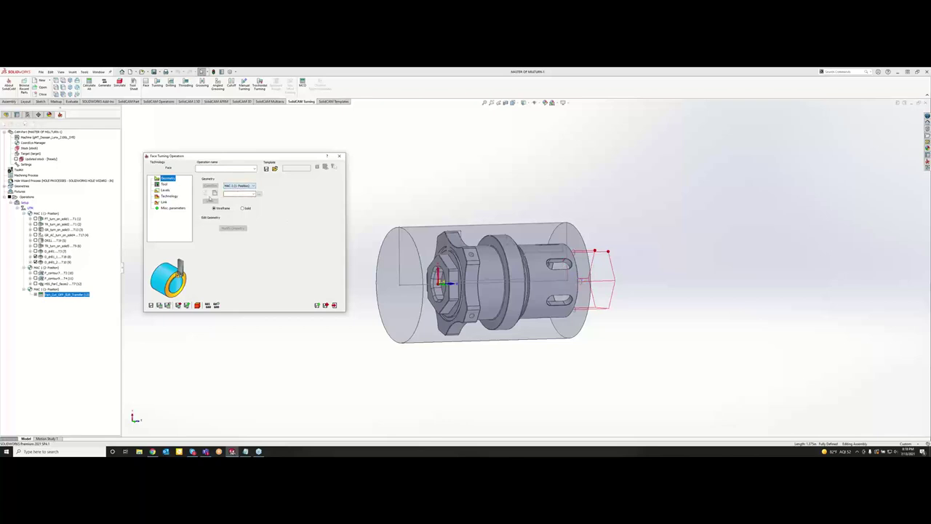
left_click(215, 194)
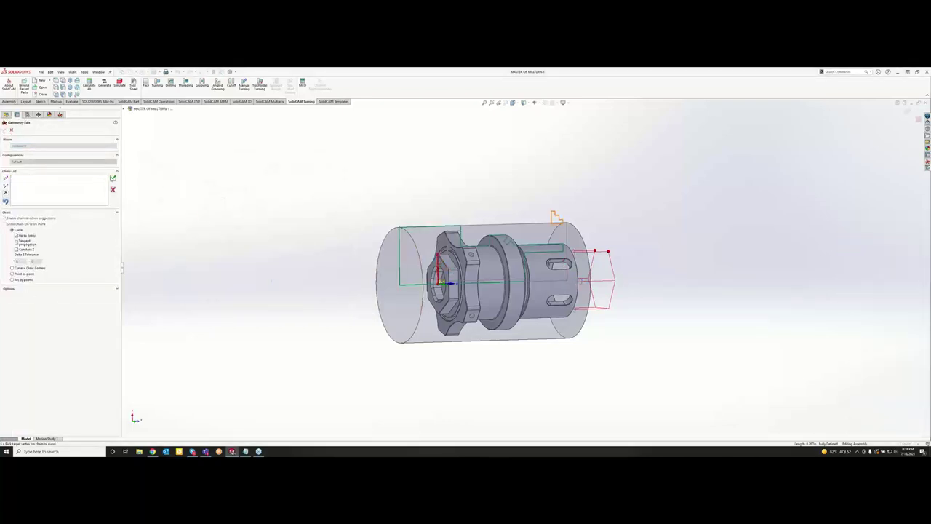
left_click(6, 130)
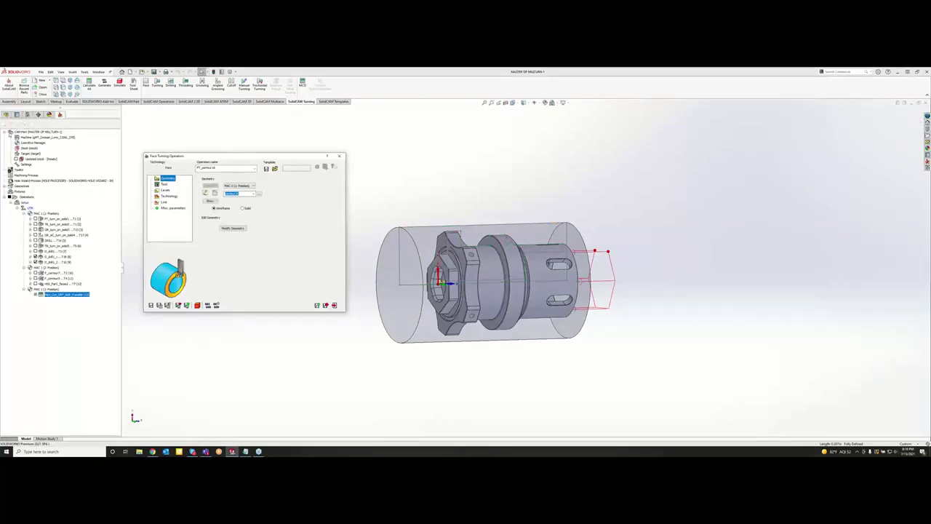
Modify the facing geometry so that the end of the chain also extends automatically to the stock.
left_click(233, 228)
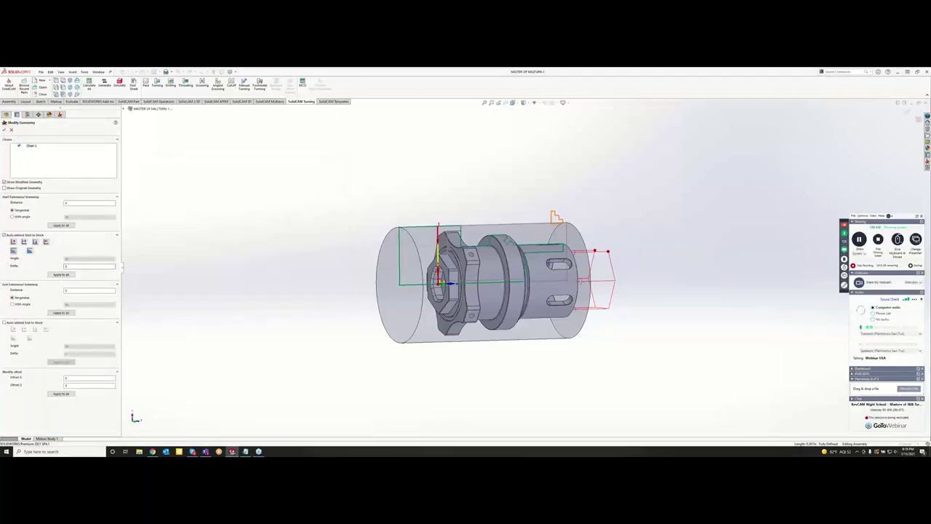
left_click(5, 323)
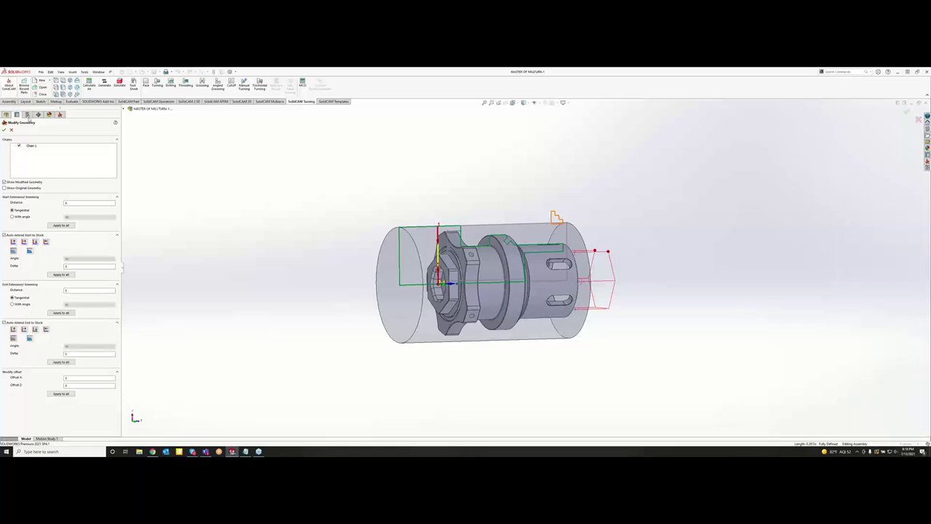
left_click(5, 130)
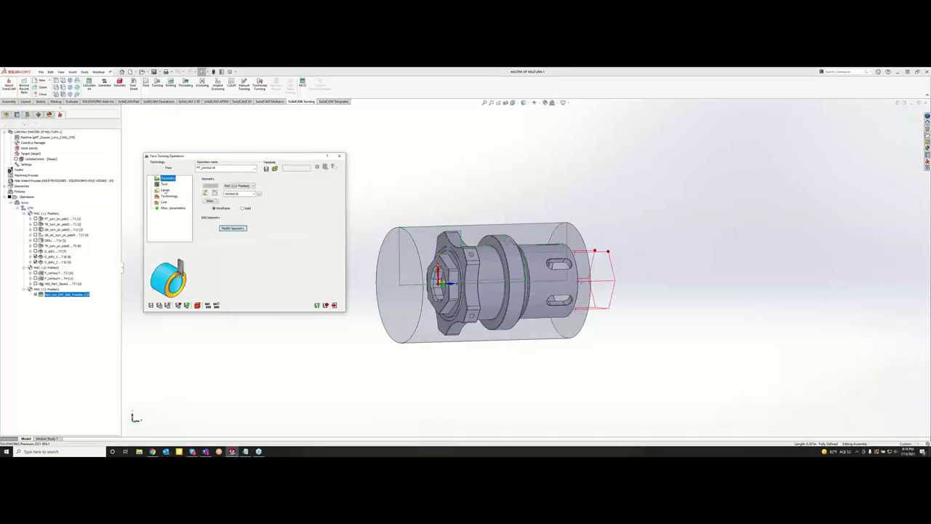
Select tool 15, the left-hand external turning tool with the CNMA insert, for the face turning operation.
left_click(165, 184)
left_click(231, 270)
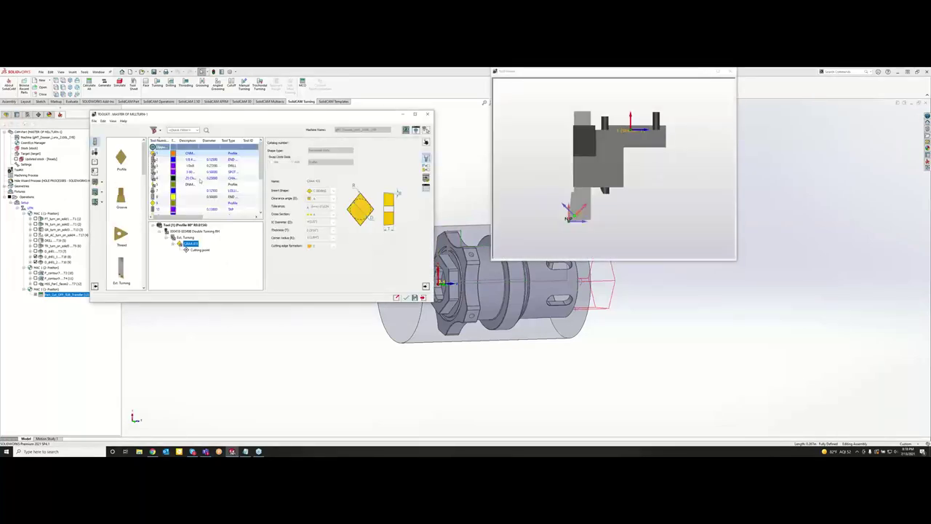
scroll(200, 181, "down", 3)
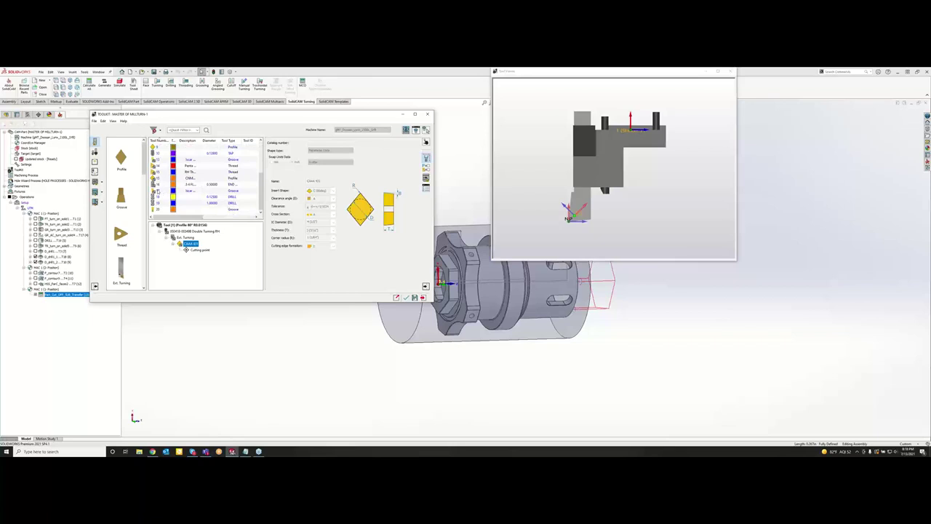
left_click(160, 178)
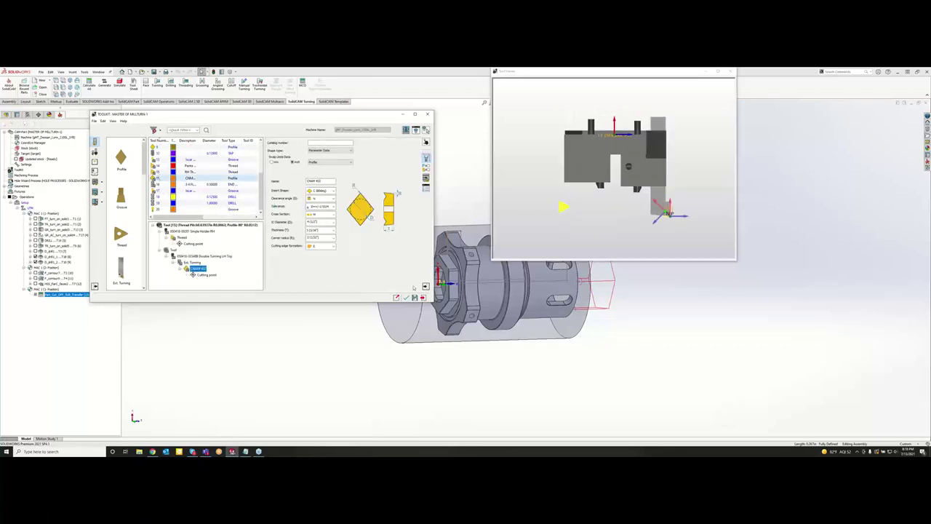
left_click(439, 409)
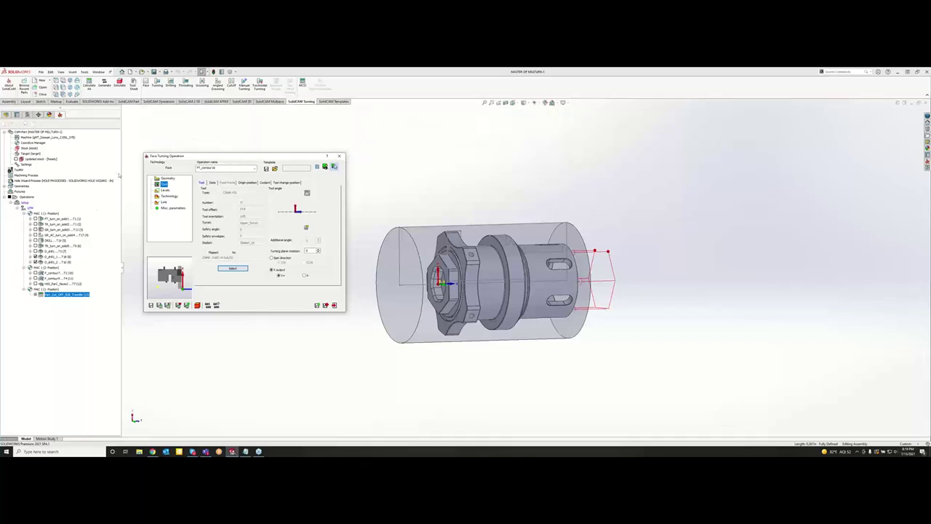
Switch the face turning operation to the other working mode, keeping the equal step over at 0.04, and recalculate the toolpath.
left_click(164, 190)
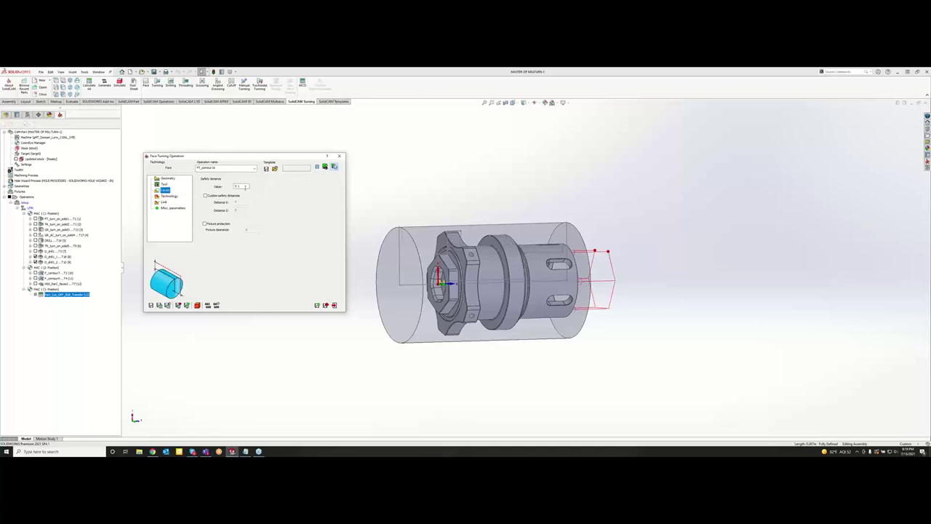
left_click(169, 196)
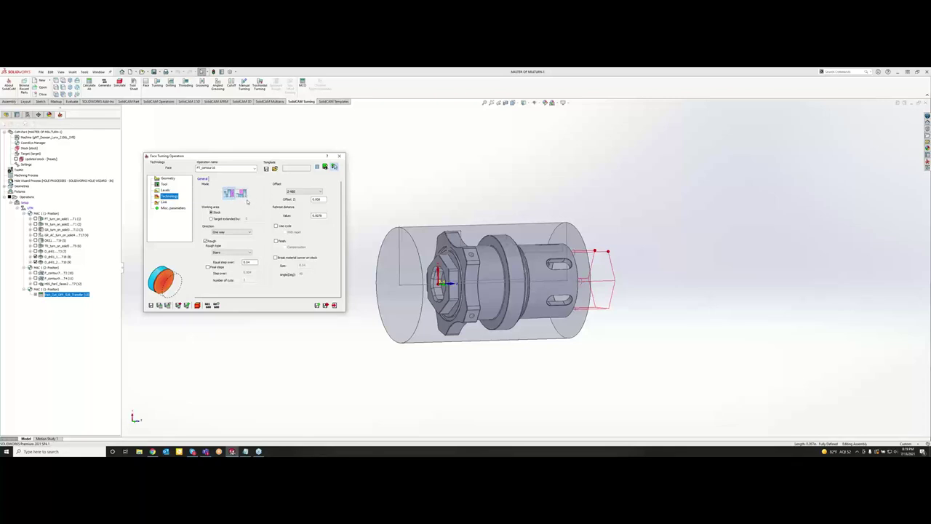
left_click(244, 261)
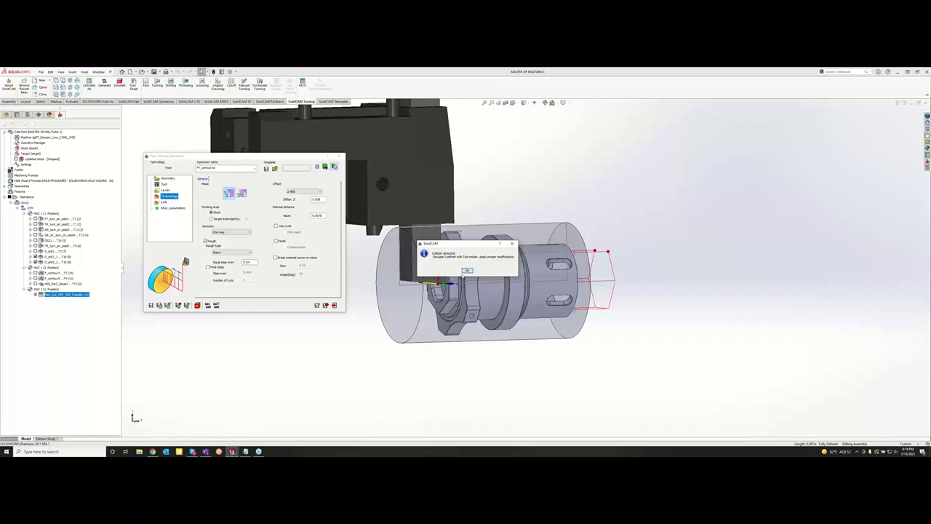
left_click(467, 271)
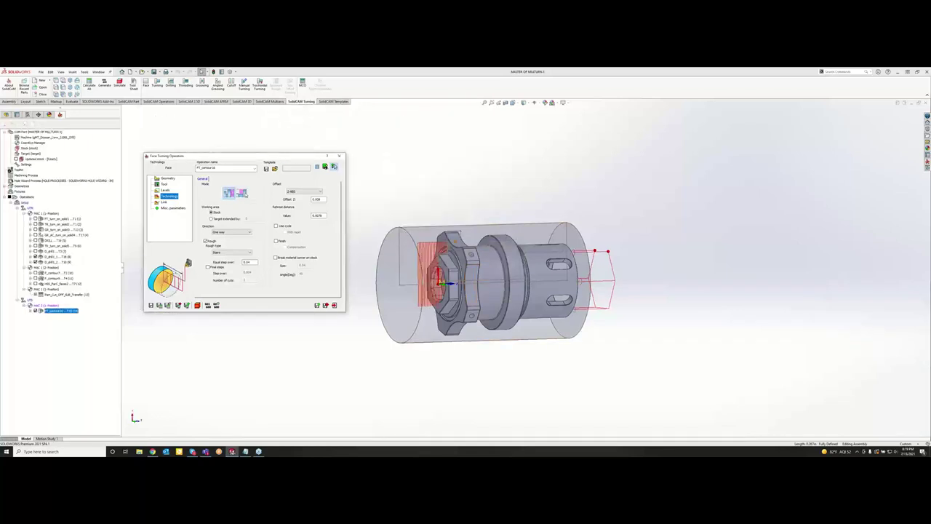
left_click(244, 194)
left_click(160, 305)
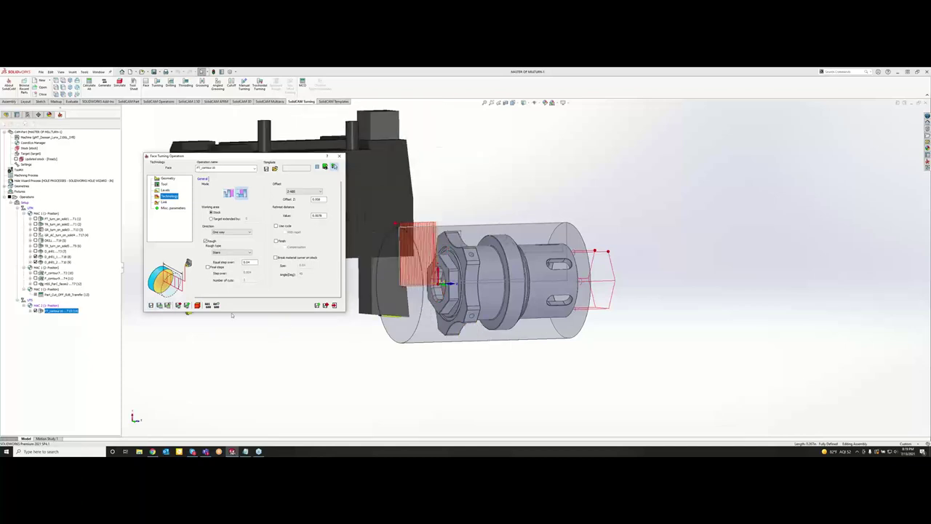
Run the turning simulation of the face turning operation and exit it.
left_click(326, 305)
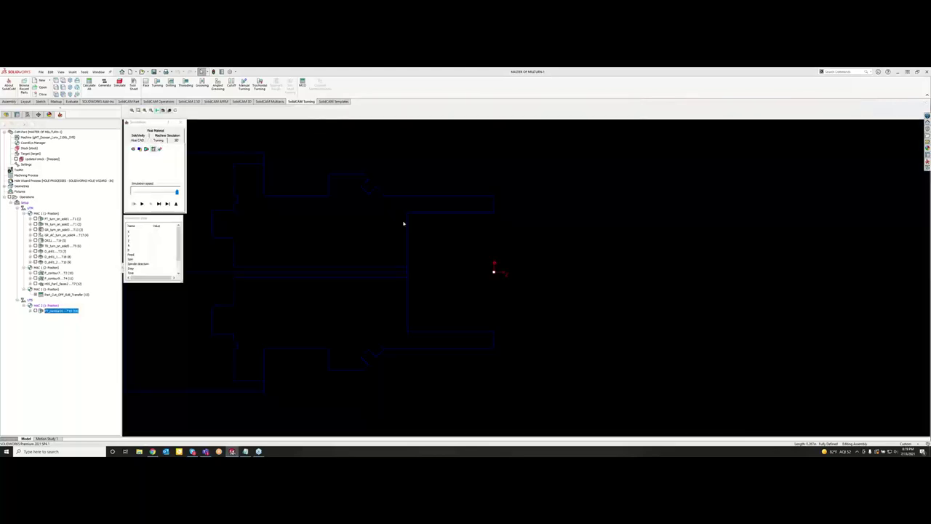
left_click(159, 204)
left_click(162, 204)
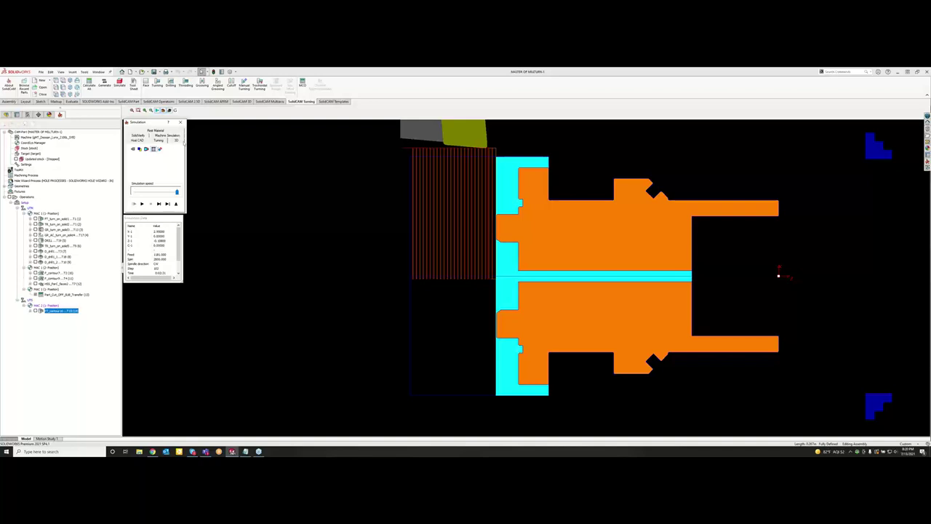
left_click(181, 122)
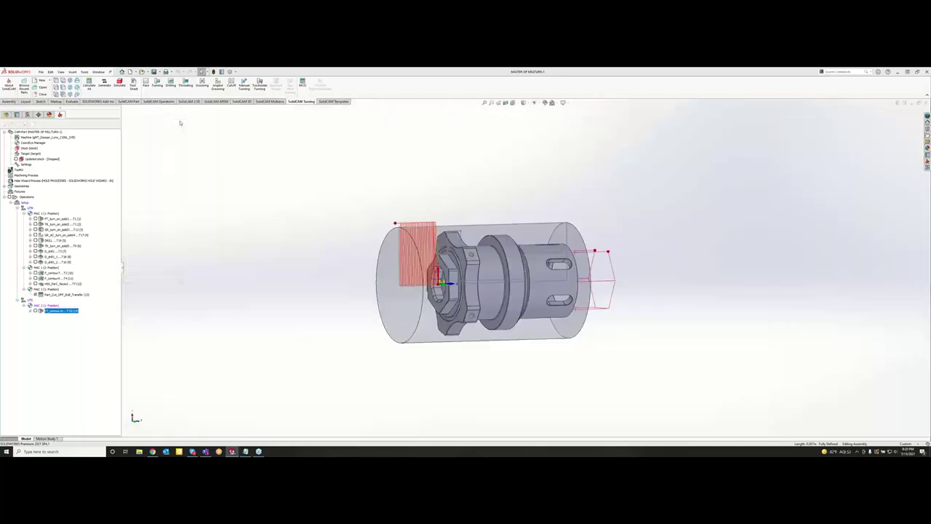
Enable the finish pass with compensation in the face turning operation, save it, and hide its toolpath display.
left_click(276, 241)
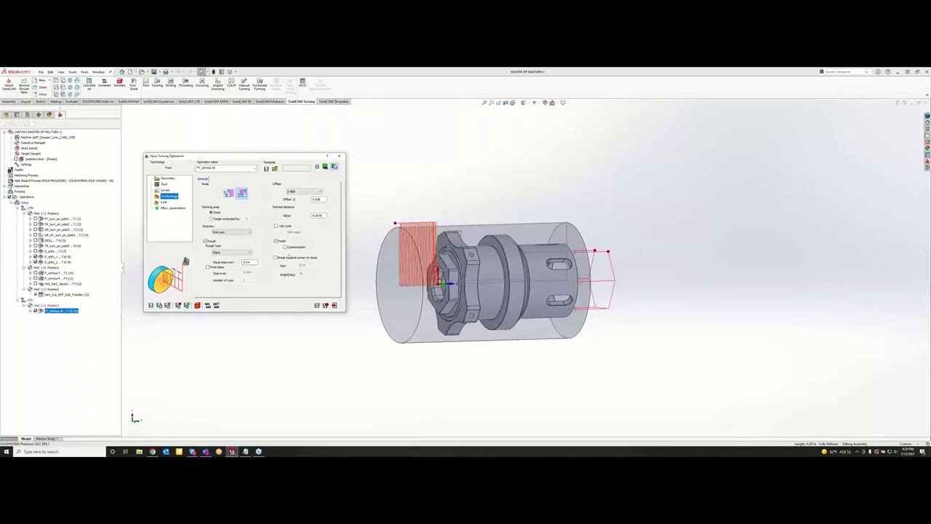
left_click(284, 246)
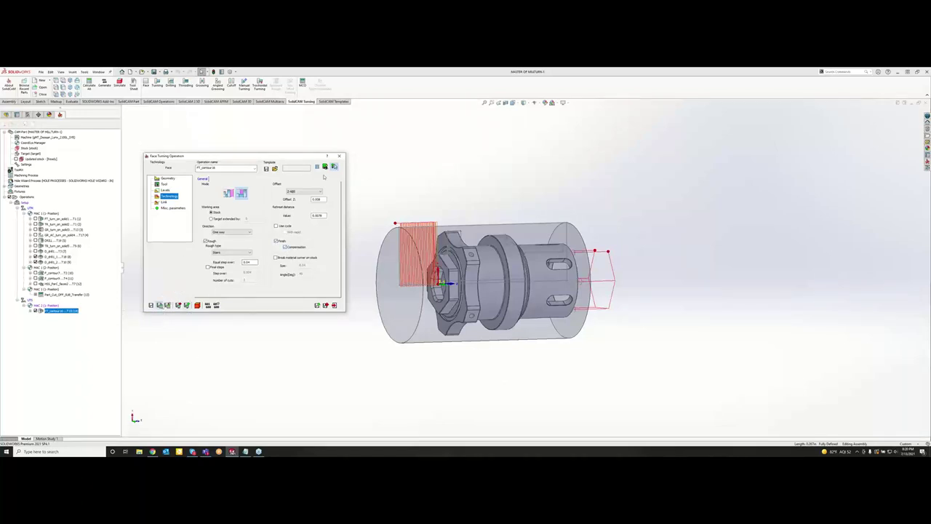
left_click(340, 155)
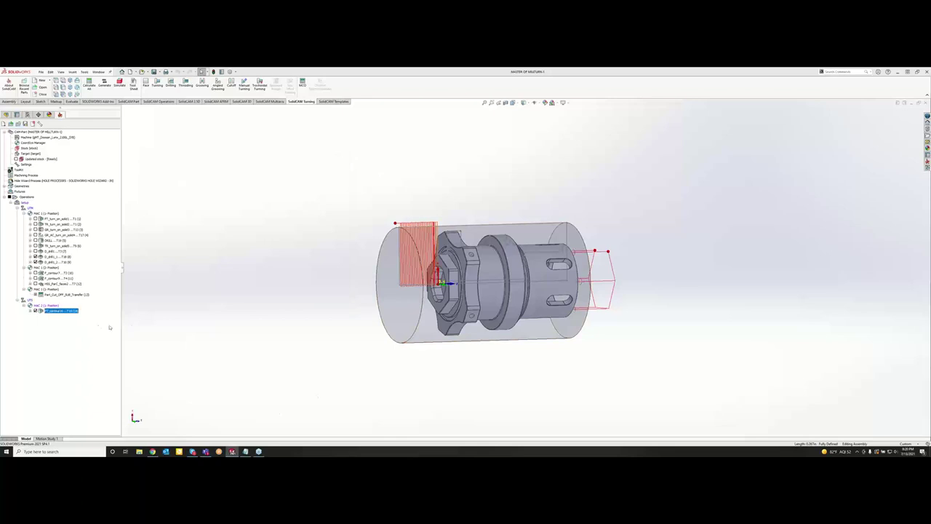
left_click(35, 311)
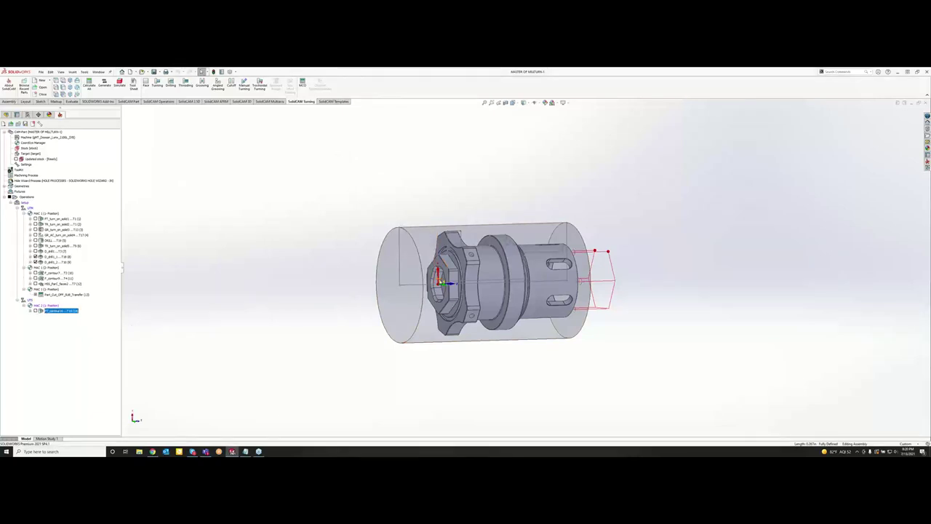
In a new turning operation, define a geometry chain from the hexagon's upper corner along the rear profile up to the flange's outer corner.
scroll(505, 269, "down", 3)
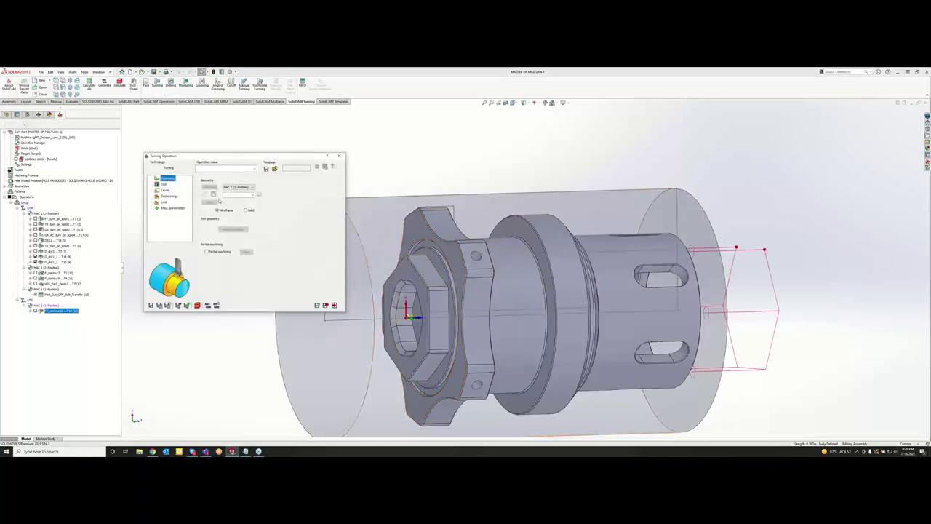
left_click(214, 195)
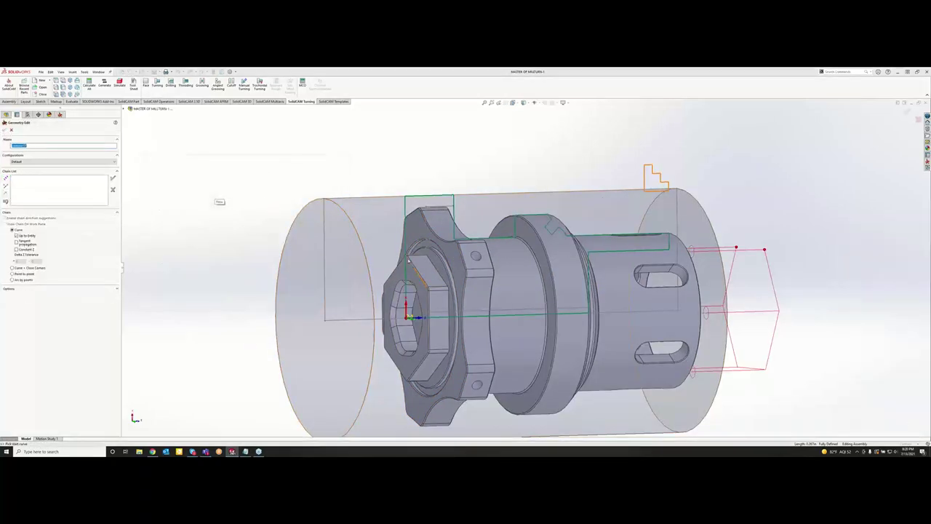
scroll(398, 257, "down", 5)
scroll(446, 272, "down", 3)
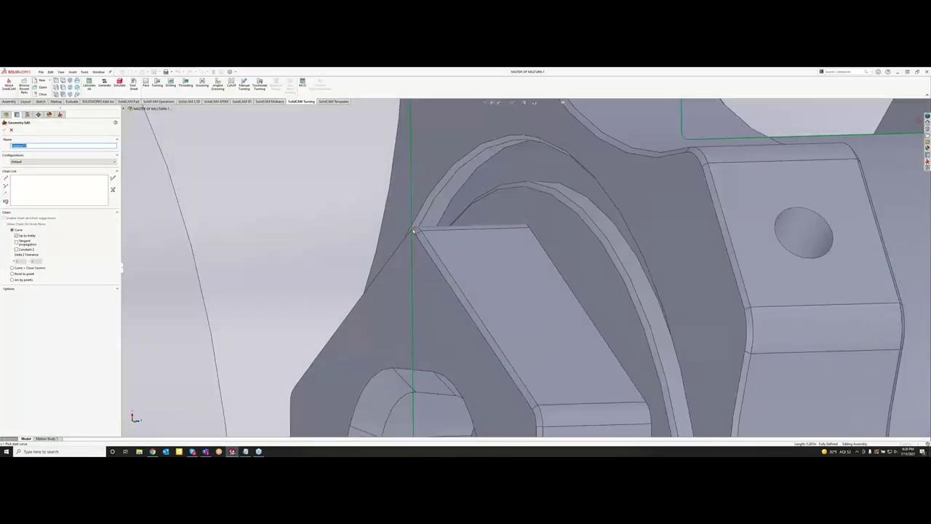
scroll(413, 233, "up", 2)
left_click(413, 231)
scroll(539, 229, "up", 4)
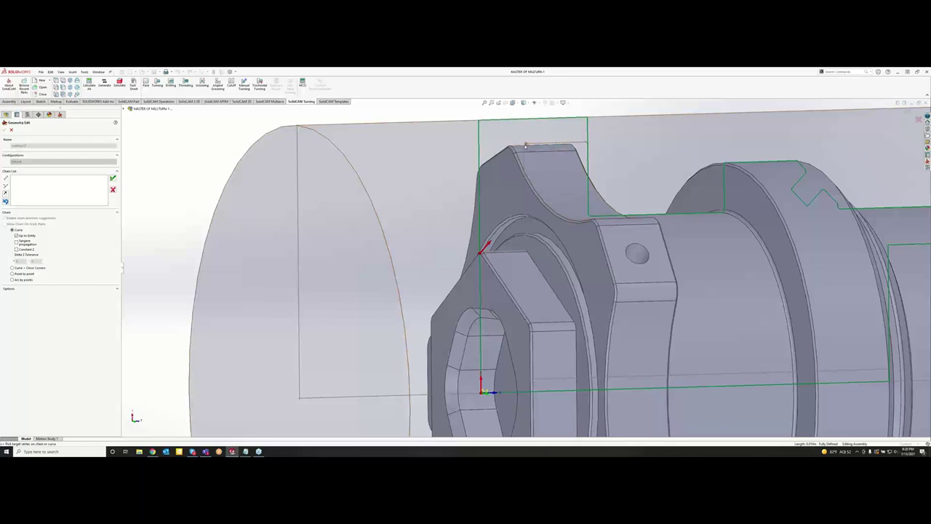
scroll(526, 146, "down", 4)
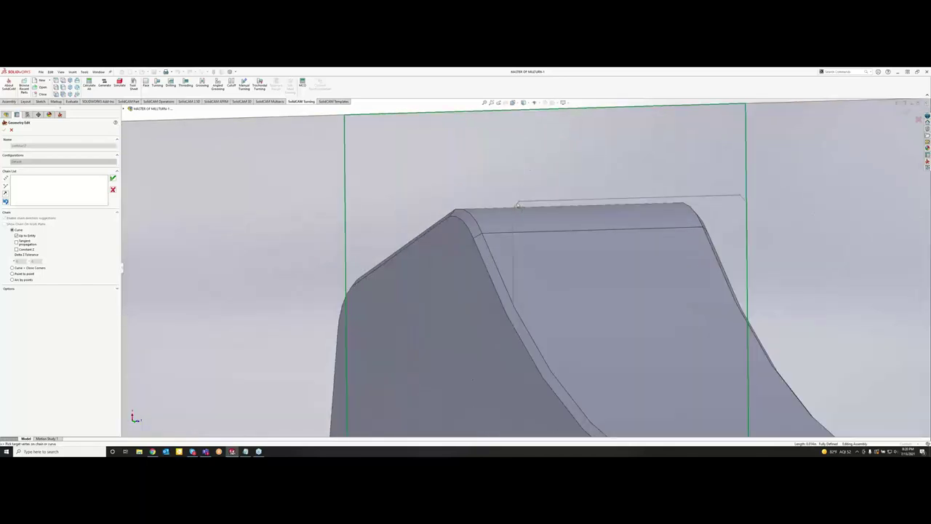
left_click(517, 207)
left_click(113, 179)
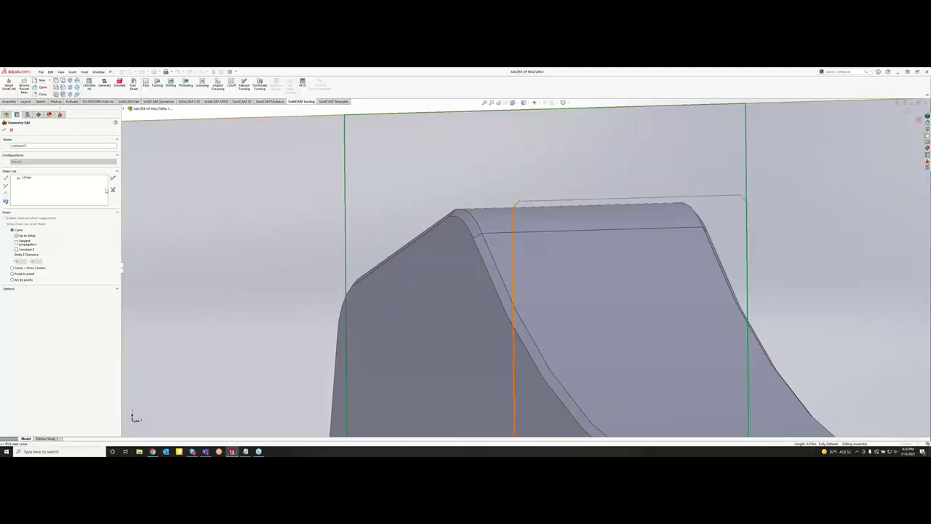
left_click(5, 130)
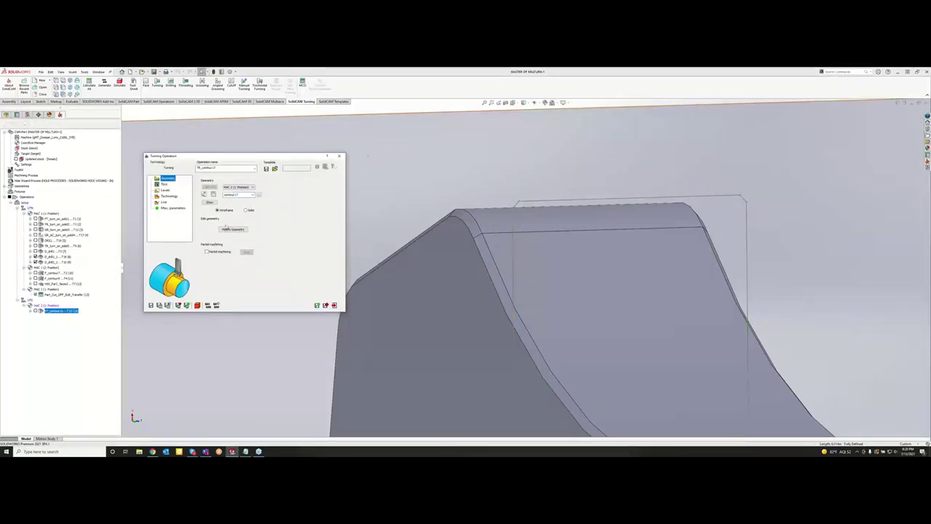
Modify the turning geometry so that the chain ending at the flange's outer corner extends automatically to the stock.
left_click(232, 229)
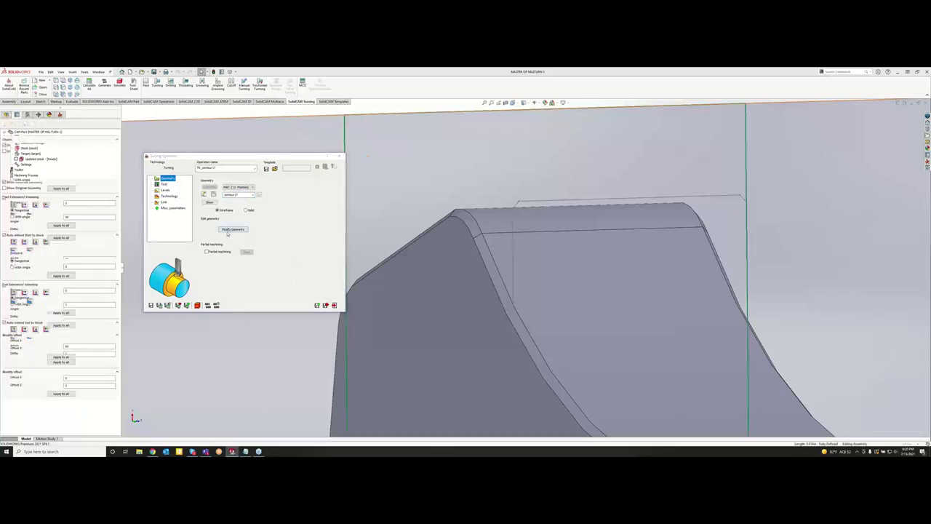
left_click(4, 323)
scroll(648, 321, "up", 5)
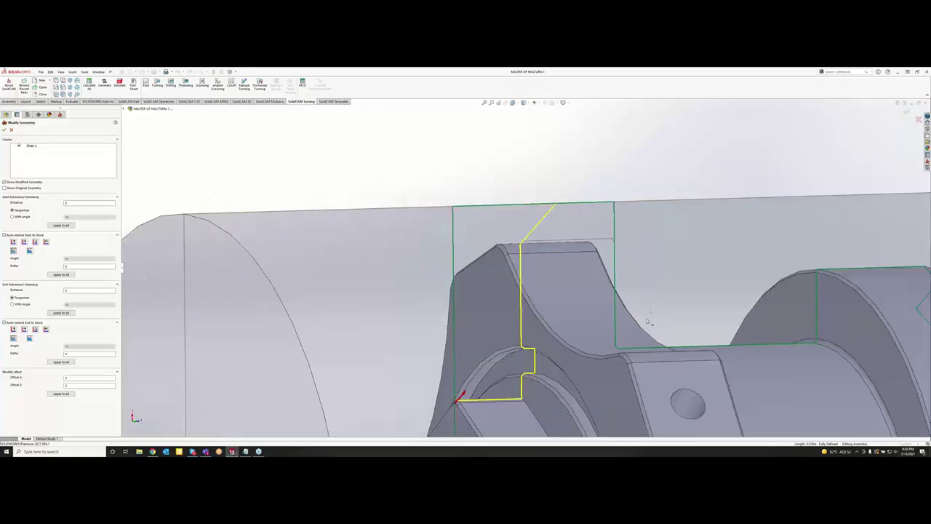
middle_click_drag(634, 325, 606, 320)
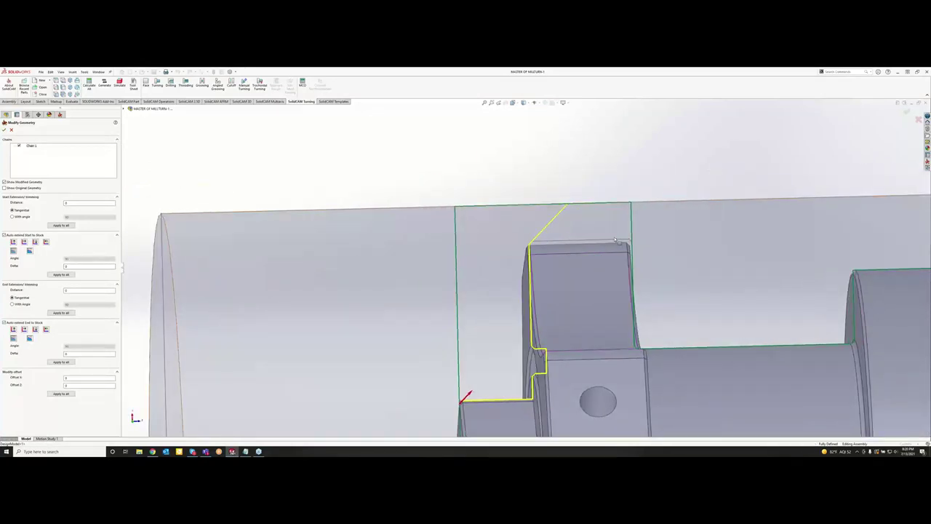
left_click(4, 129)
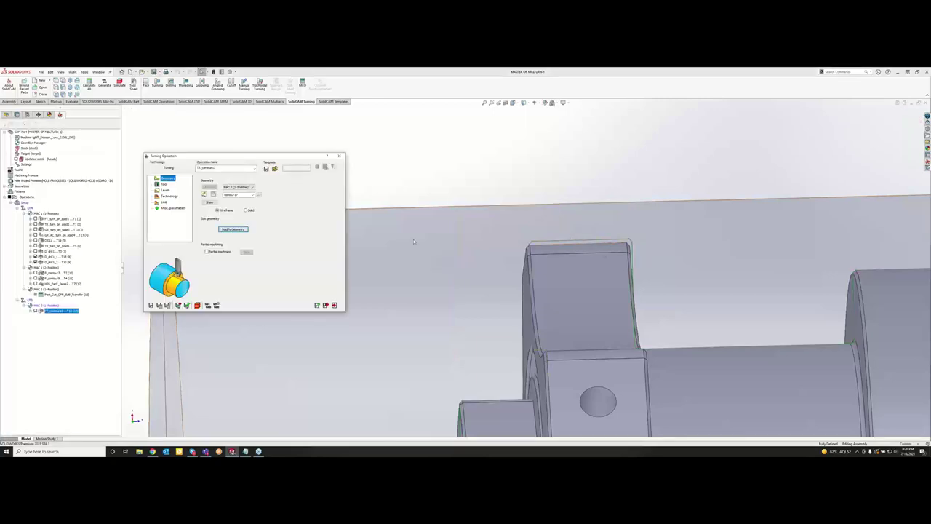
Define a new turning chain from the hexagon's upper corner along the rear profile and across the flange's outer diameter to its far edge.
left_click(233, 229)
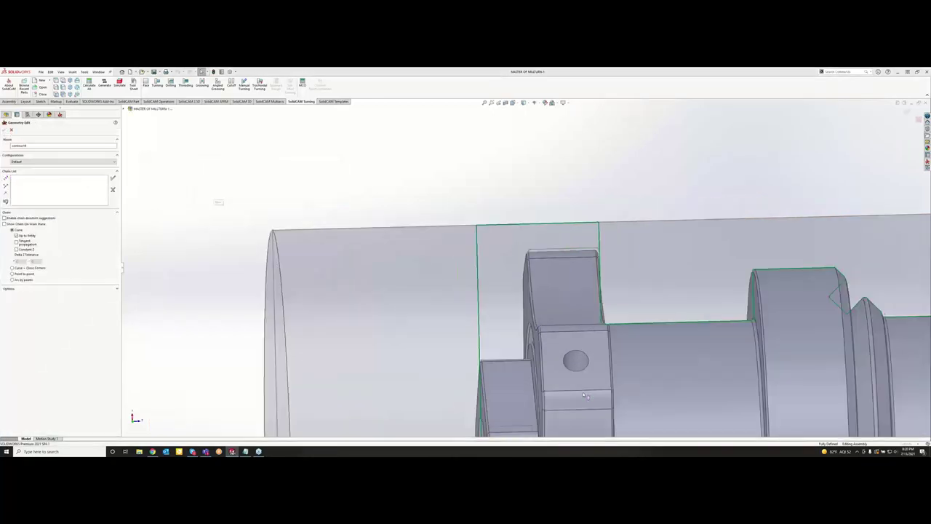
scroll(585, 396, "up", 3)
middle_click_drag(560, 394, 593, 382)
scroll(462, 303, "down", 1)
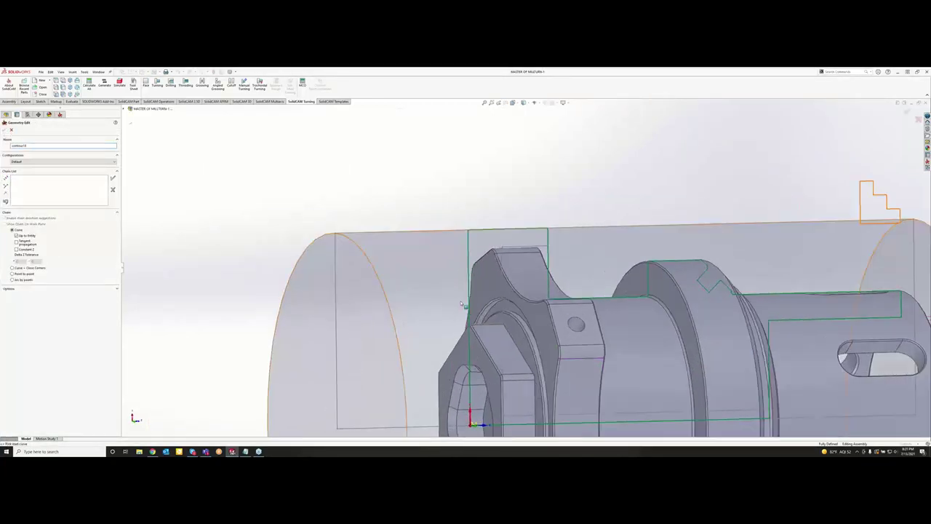
scroll(463, 304, "down", 8)
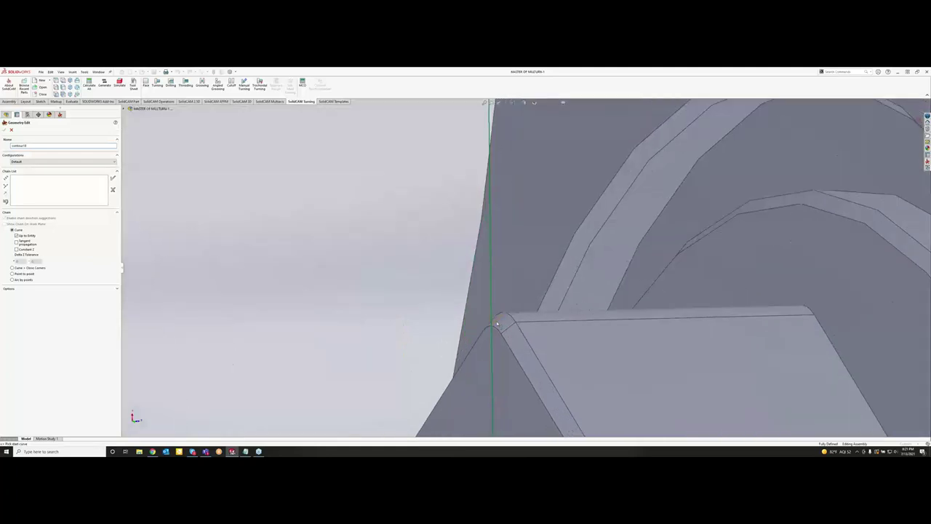
left_click(495, 320)
scroll(502, 309, "up", 5)
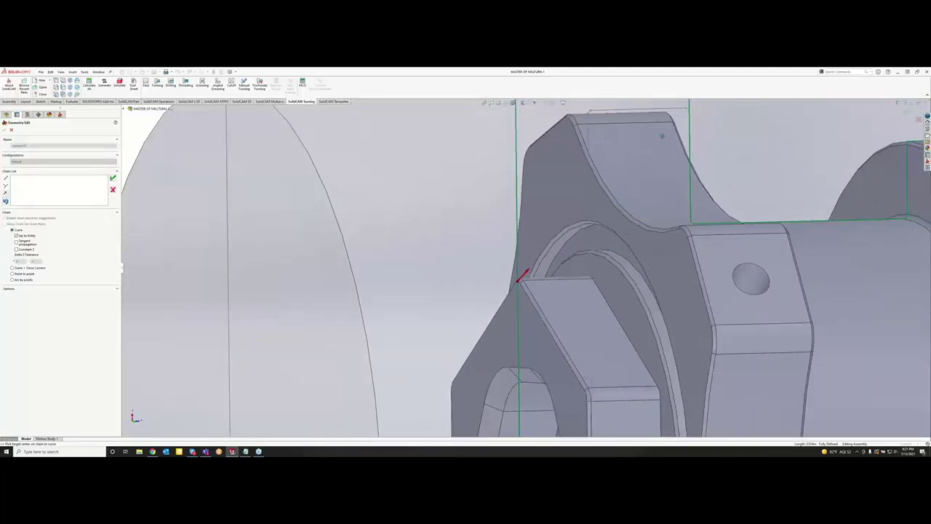
scroll(652, 144, "up", 5)
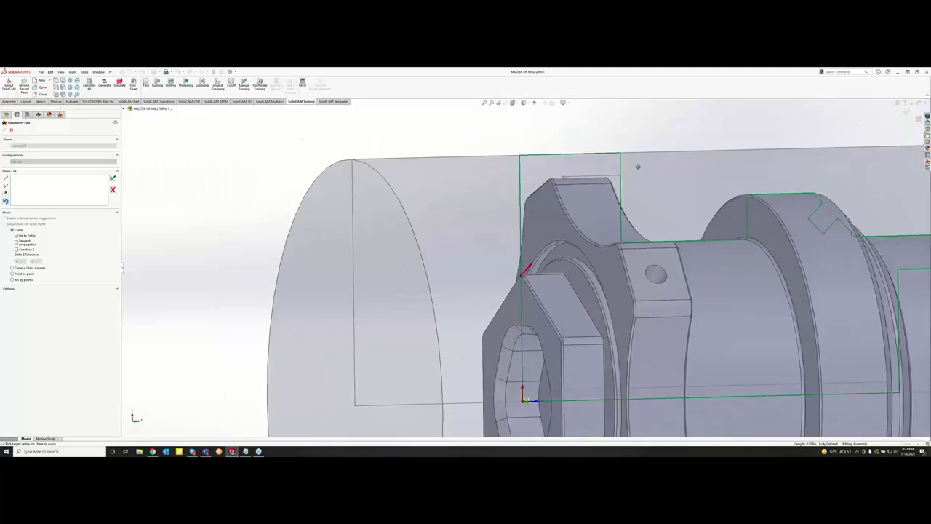
scroll(636, 167, "down", 4)
left_click(539, 208)
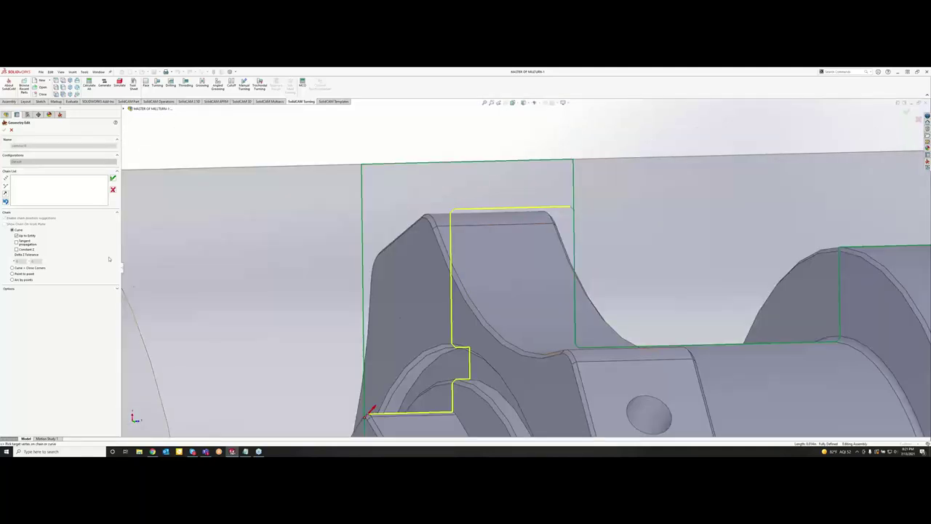
left_click(112, 179)
left_click(5, 130)
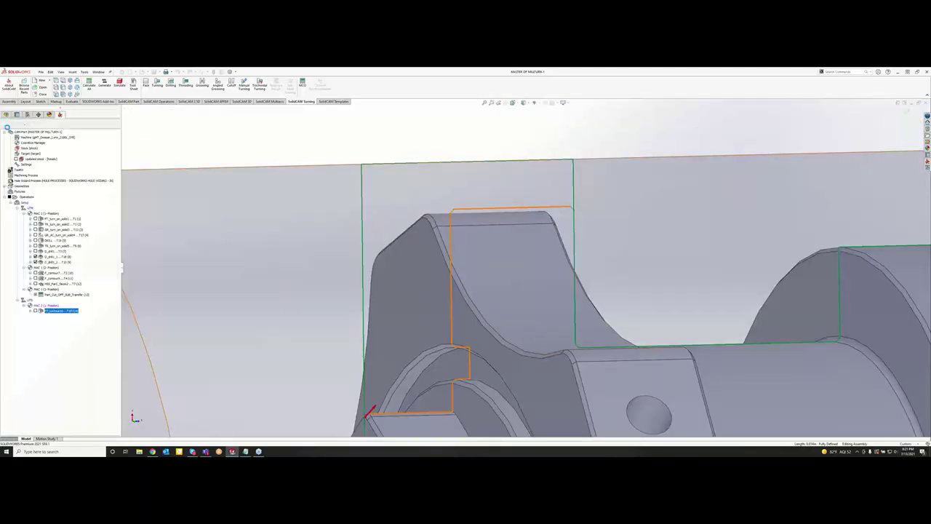
Modify the new turning chain so that its end past the flange's outer diameter extends automatically to the stock.
left_click(232, 229)
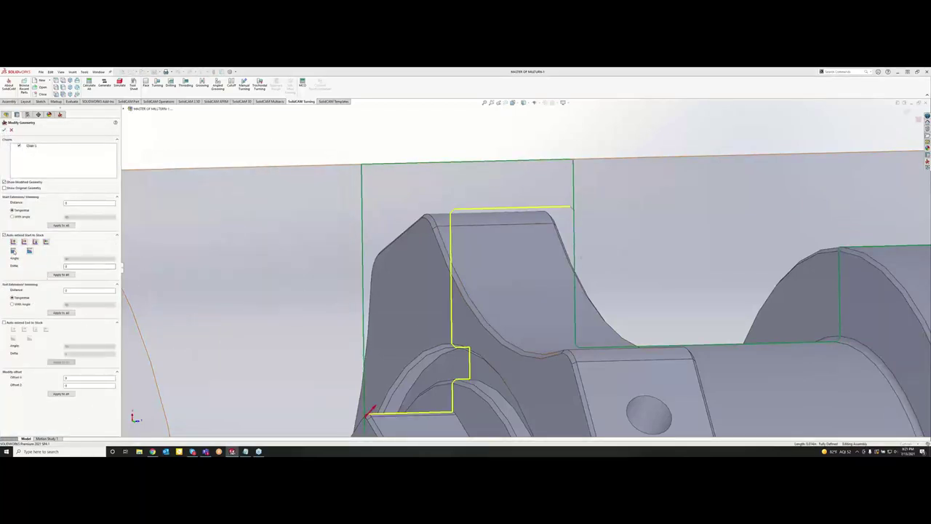
left_click(4, 323)
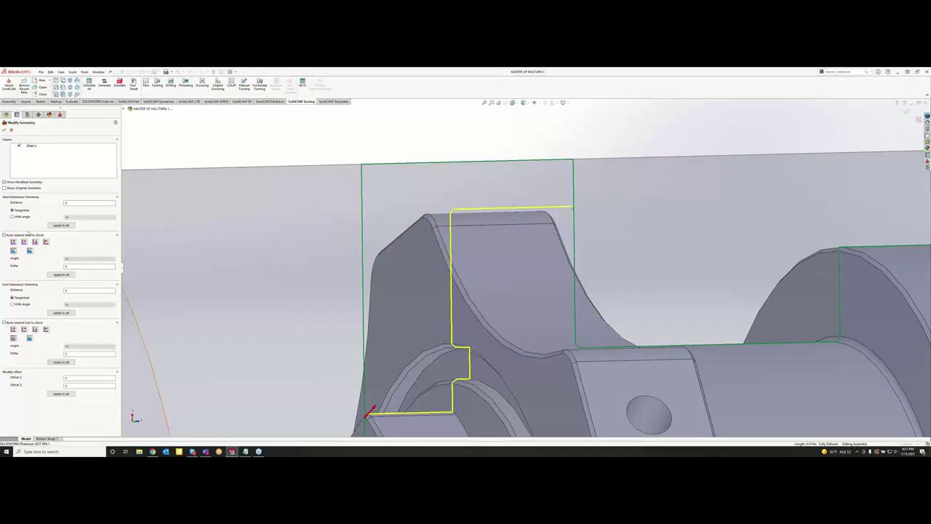
left_click(5, 130)
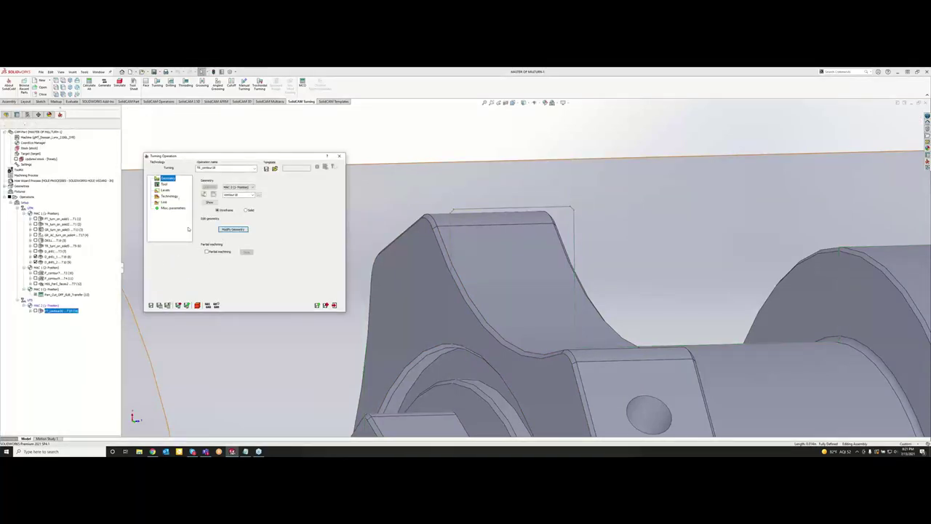
Assign the 80° profile insert in the left-hand double turning holder to the rear turning operation.
left_click(165, 185)
left_click(232, 269)
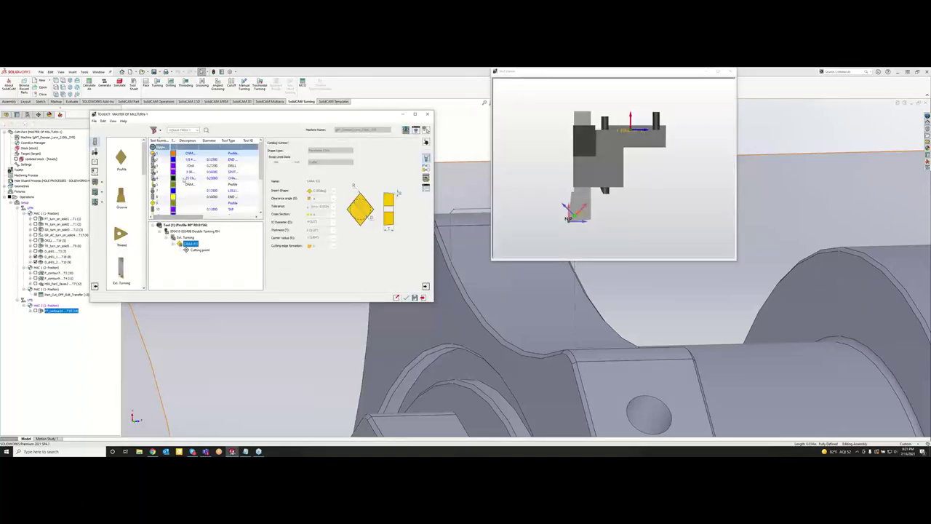
scroll(204, 178, "down", 3)
left_click(162, 191)
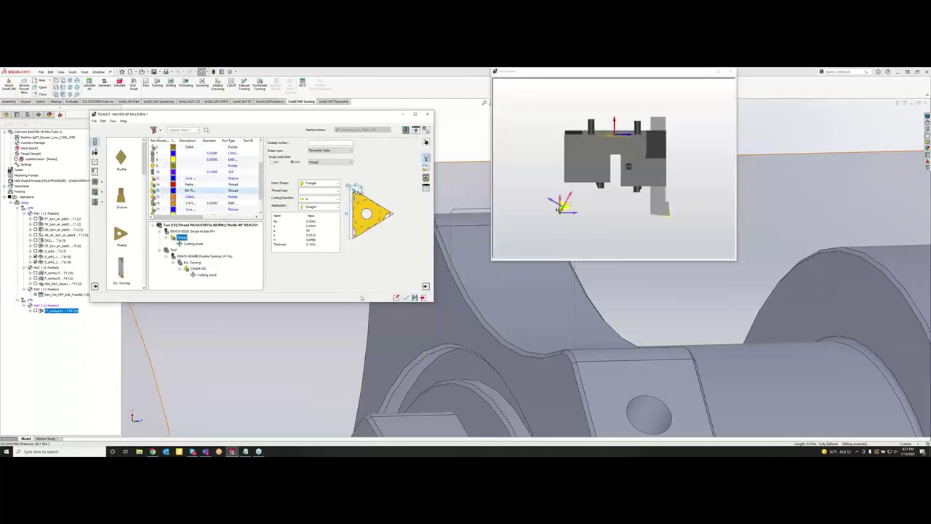
left_click(398, 298)
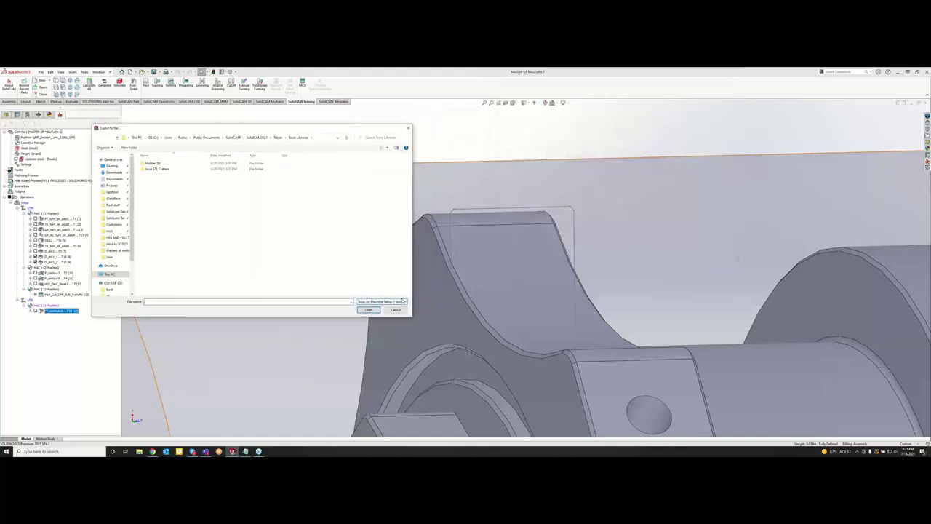
left_click(397, 308)
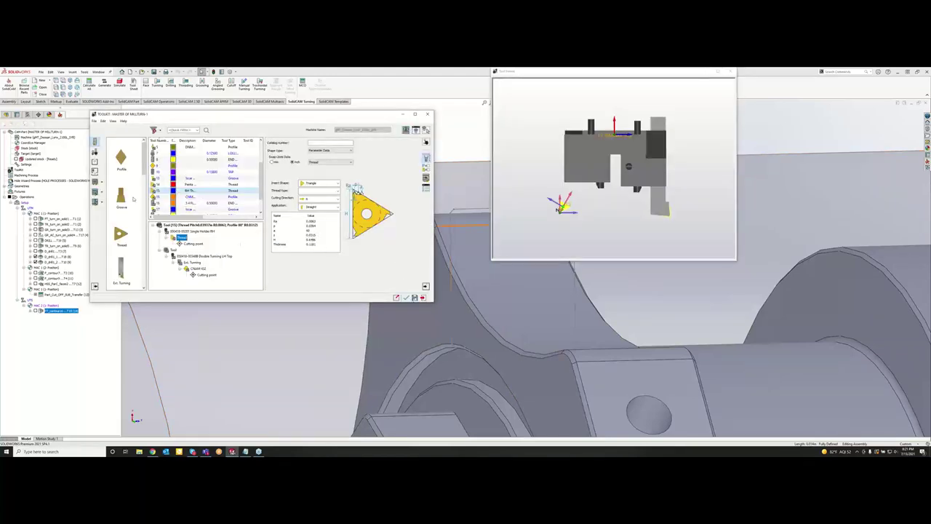
left_click(162, 197)
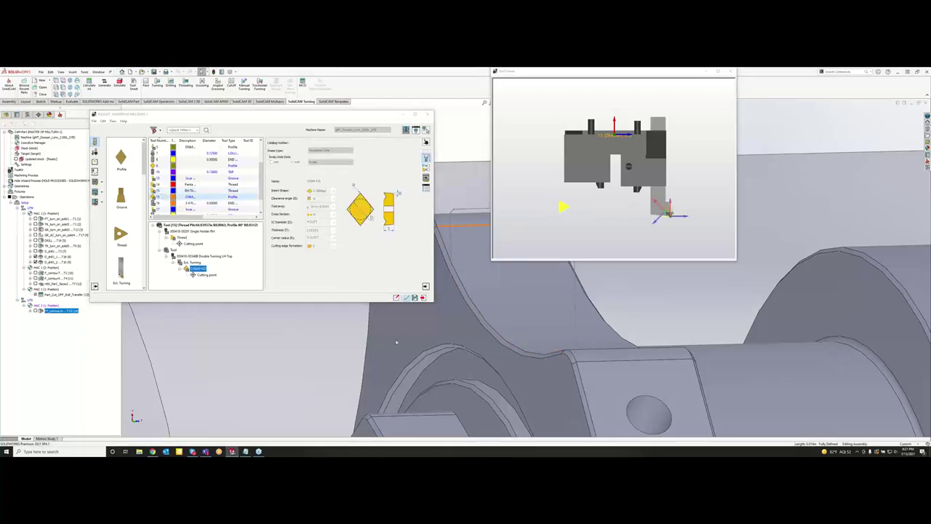
left_click(406, 297)
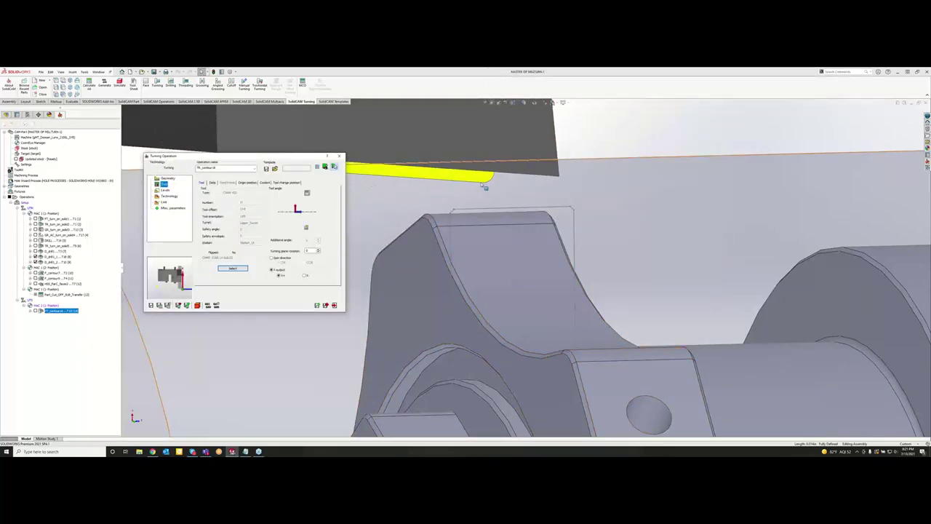
Check the tool orientation and roughing parameters of the rear turning operation, and save and calculate it.
scroll(488, 186, "up", 5)
middle_click_drag(508, 177, 489, 178)
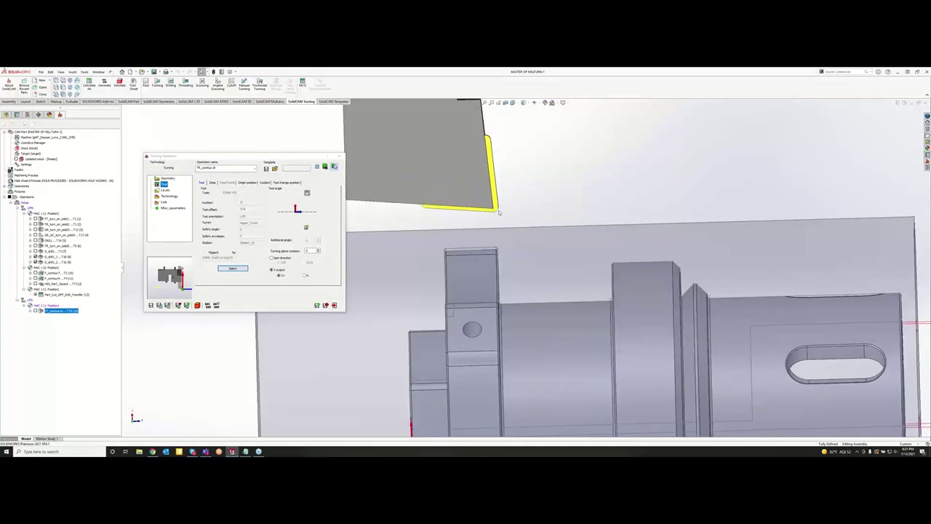
scroll(541, 210, "up", 4)
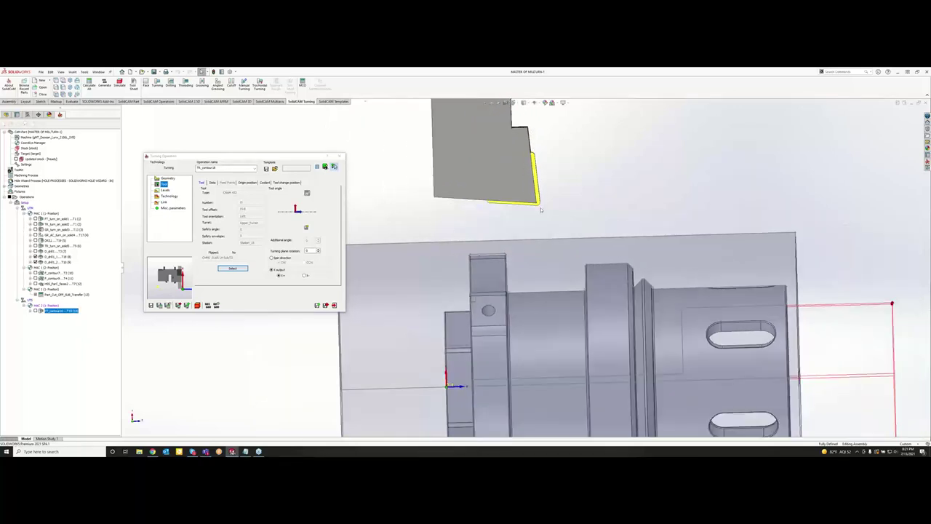
left_click_drag(525, 226, 437, 294)
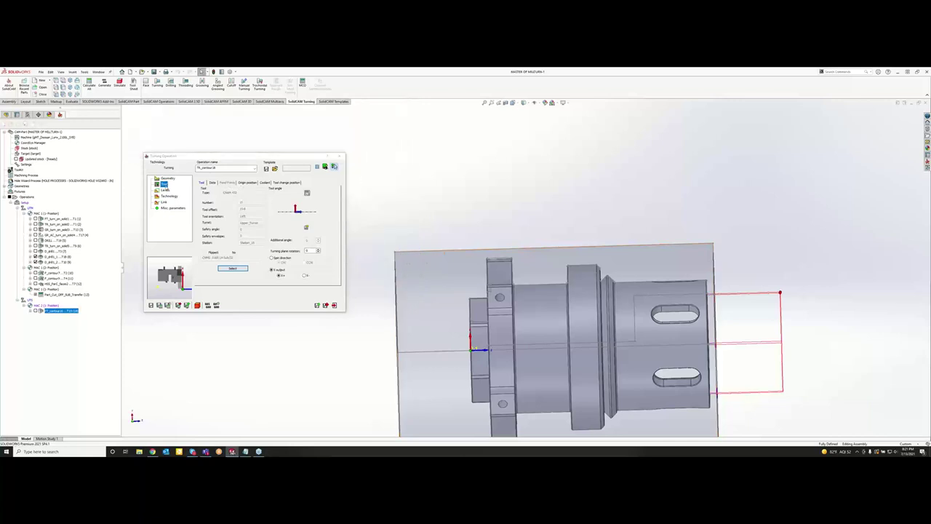
left_click(168, 195)
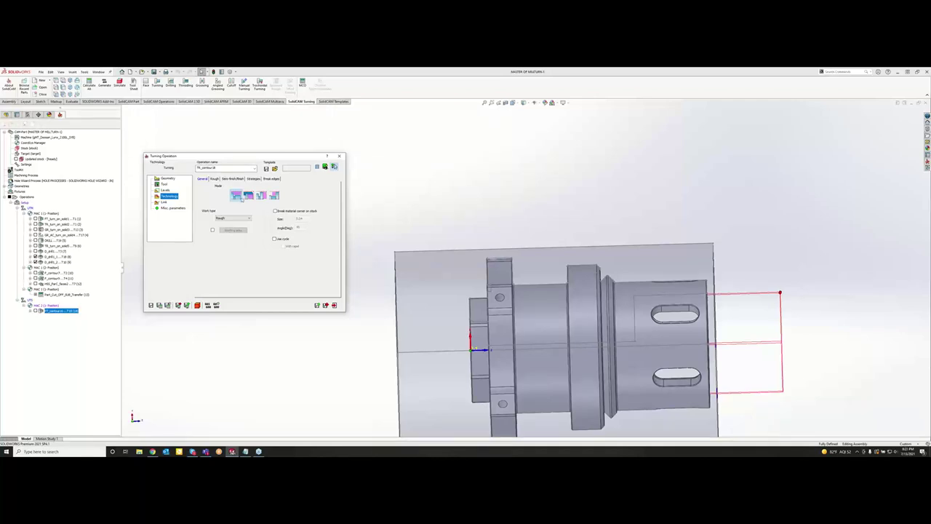
left_click(215, 179)
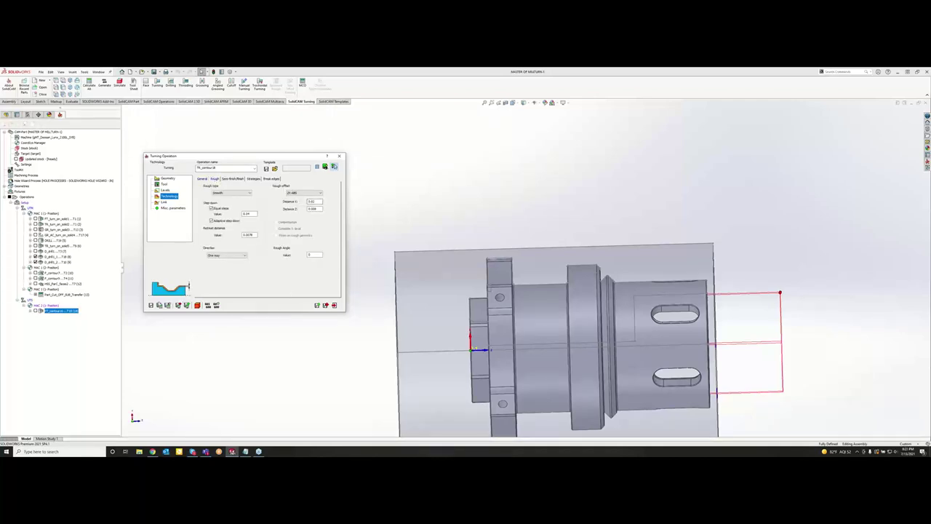
left_click(160, 305)
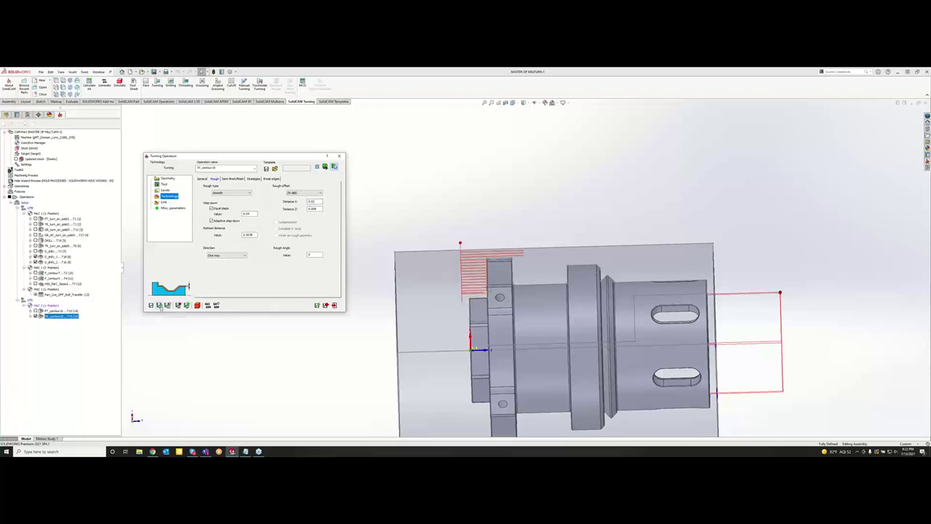
Run the rear roughing toolpath in the Turning simulation to check the material left on the profile.
left_click(198, 306)
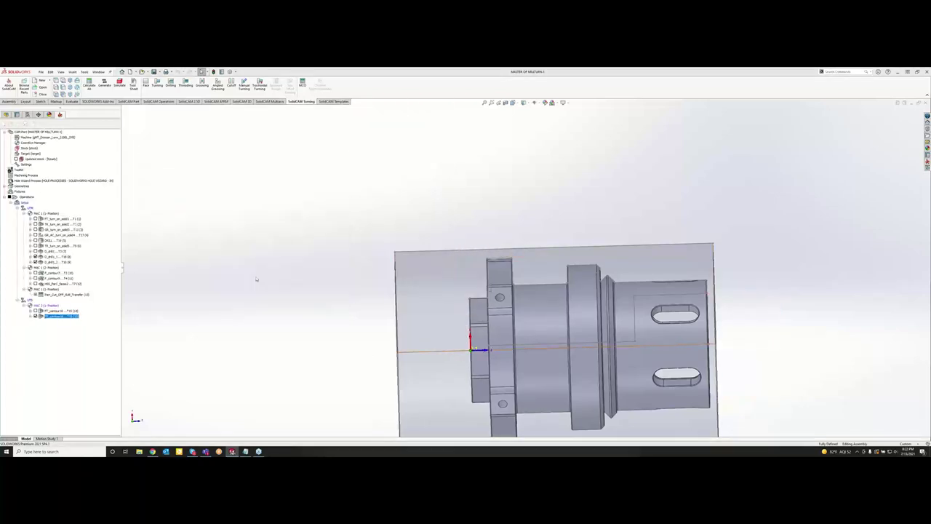
left_click(161, 147)
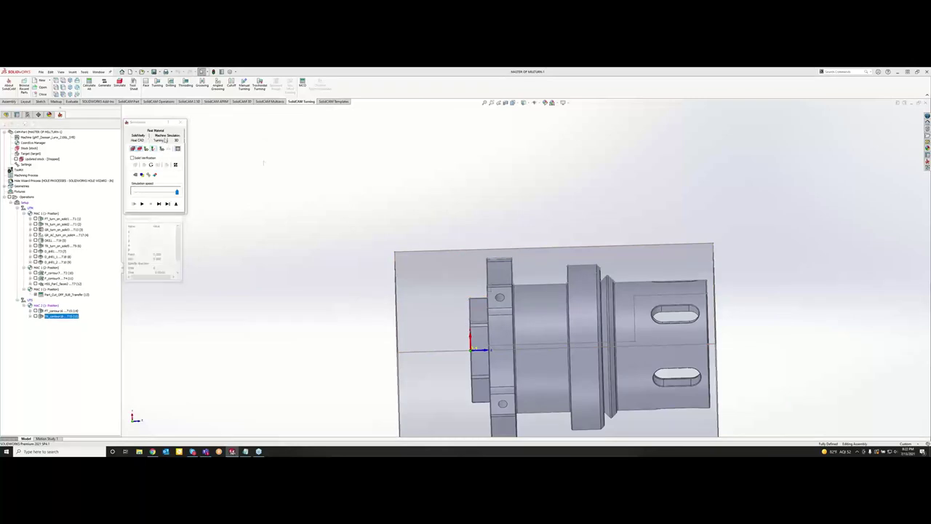
left_click(141, 204)
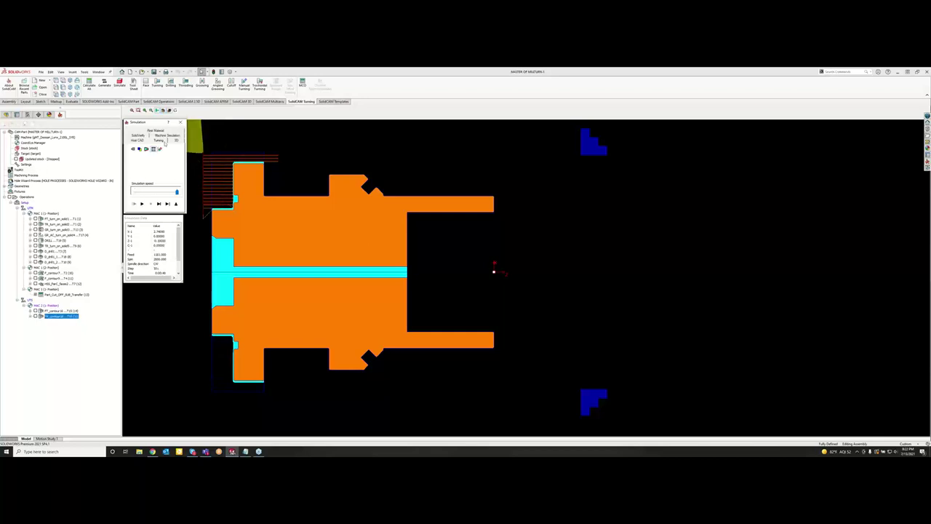
left_click(181, 122)
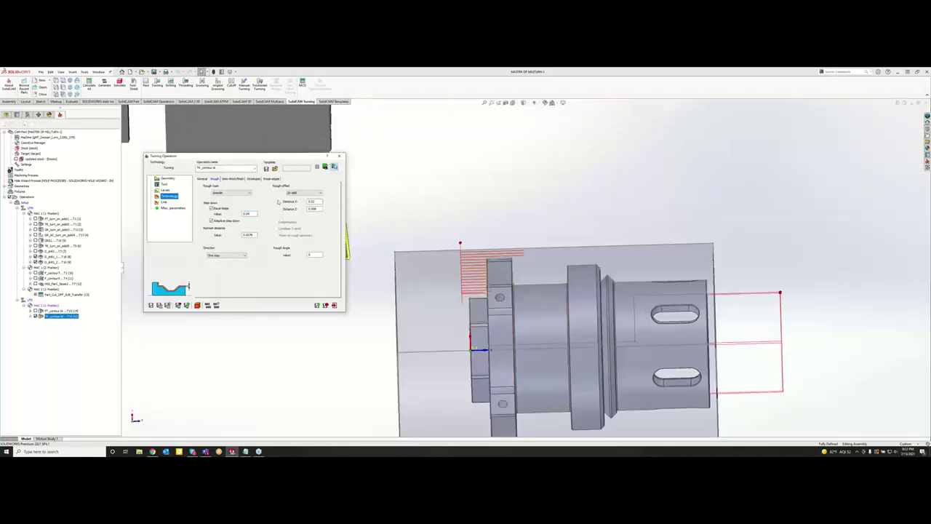
Set the rear turning operation's finish to the ISO-Turning method and enable compensation for the finish pass.
left_click(232, 179)
left_click(288, 194)
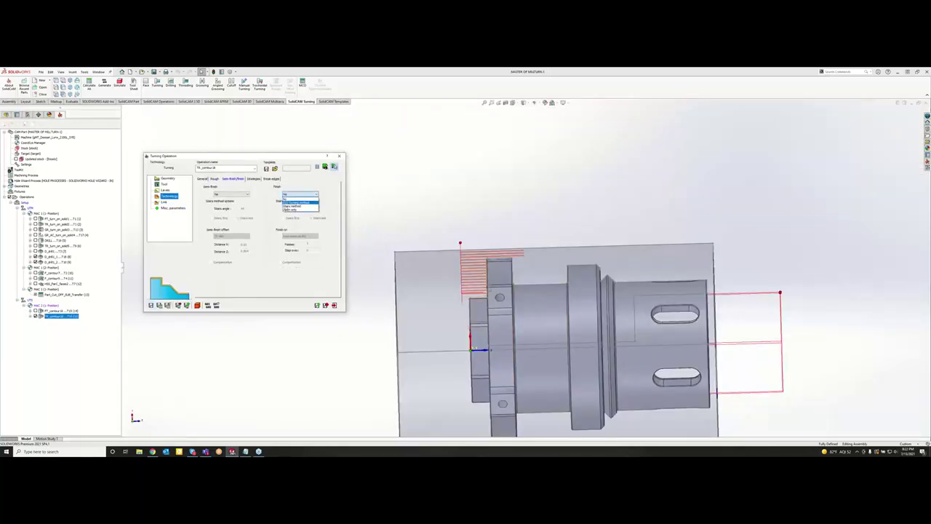
left_click(296, 201)
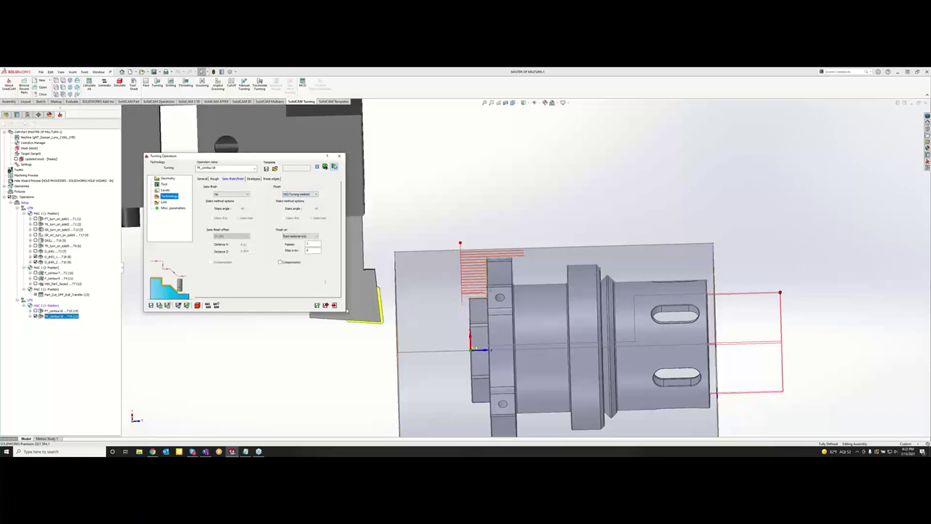
left_click(282, 262)
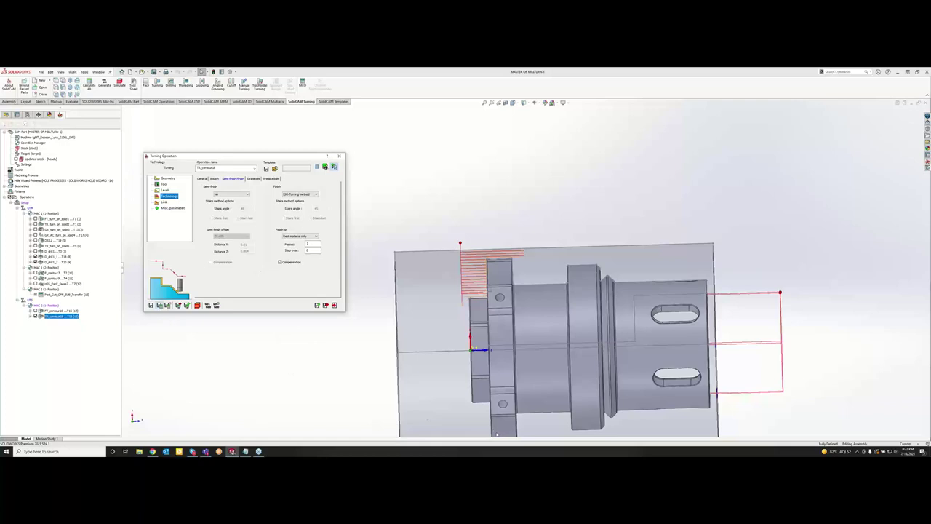
Simulate the rear turning operation including its finish pass in the Turning simulation, and close the operation.
left_click(197, 305)
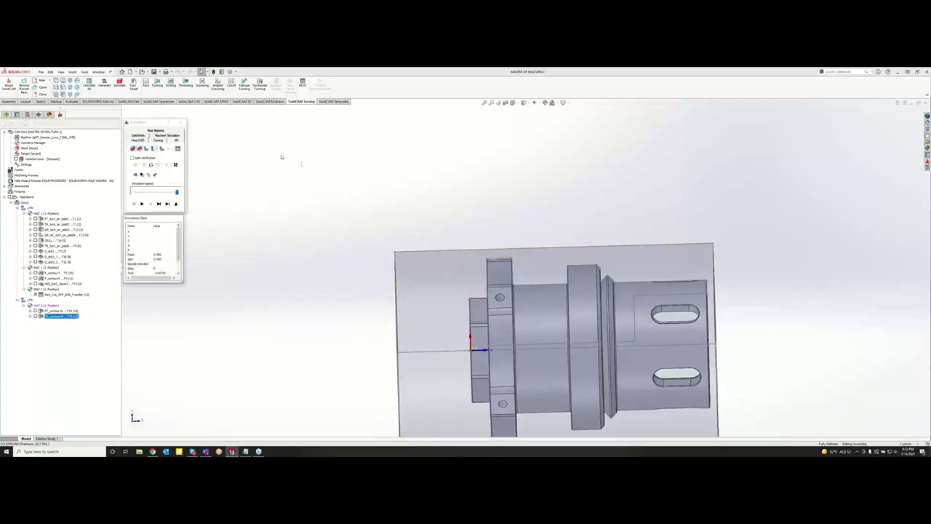
left_click(159, 141)
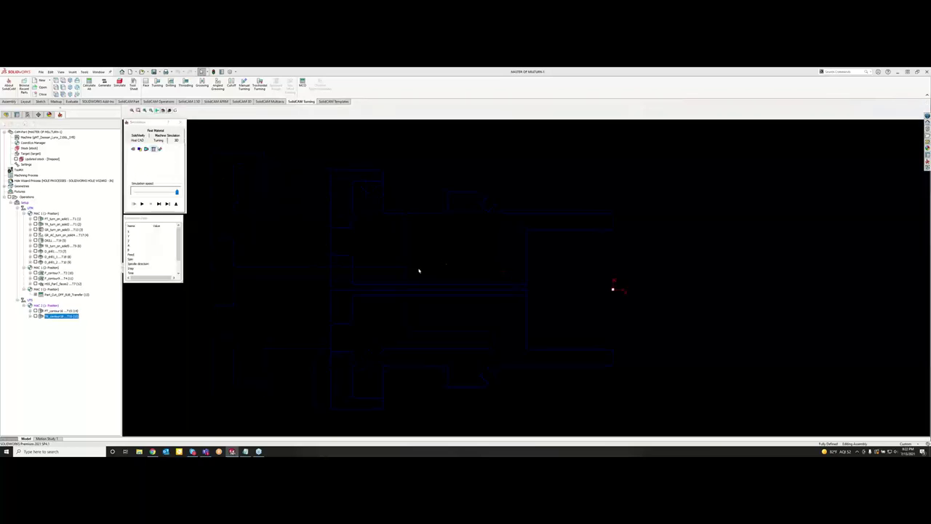
left_click(160, 204)
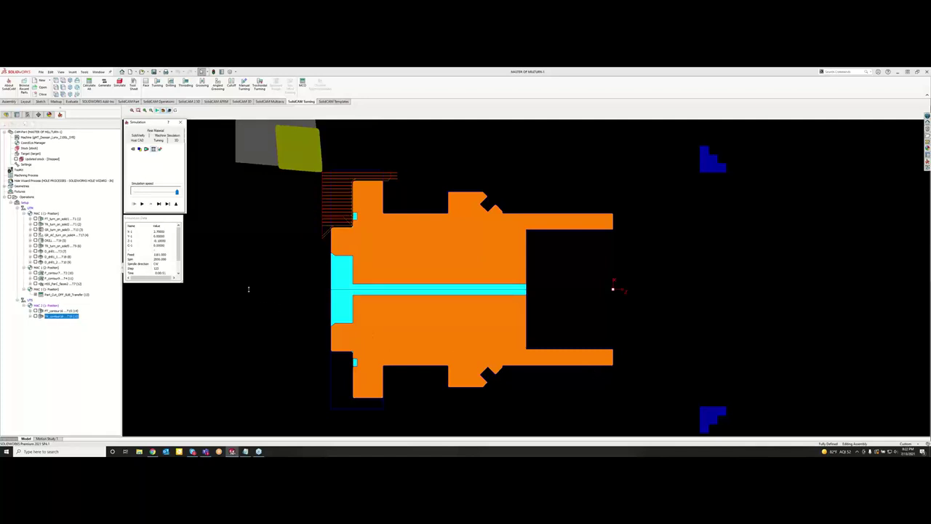
left_click(181, 122)
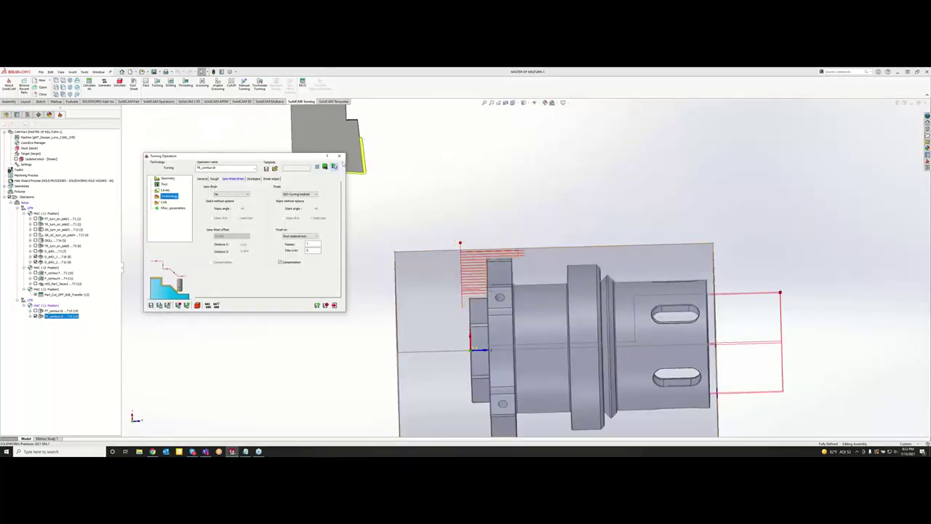
left_click(339, 155)
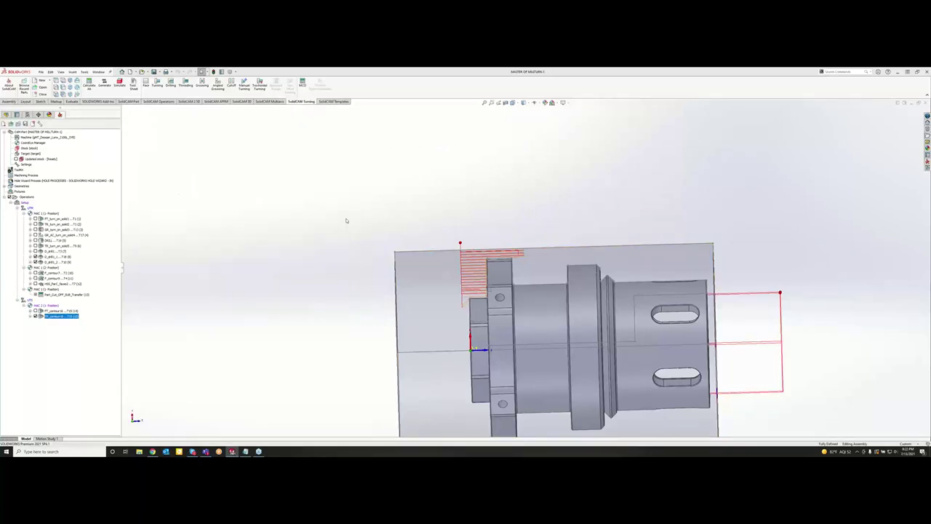
Hide the rear turning operation's toolpath and inspect the ring groove in the flange's rear face.
middle_click_drag(400, 244, 226, 331)
scroll(555, 331, "down", 2)
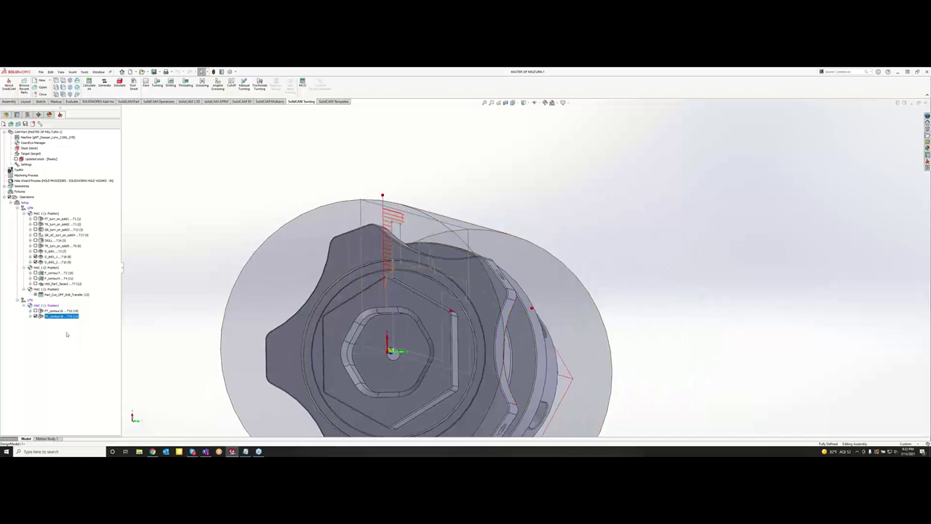
left_click(36, 316)
scroll(473, 371, "up", 3)
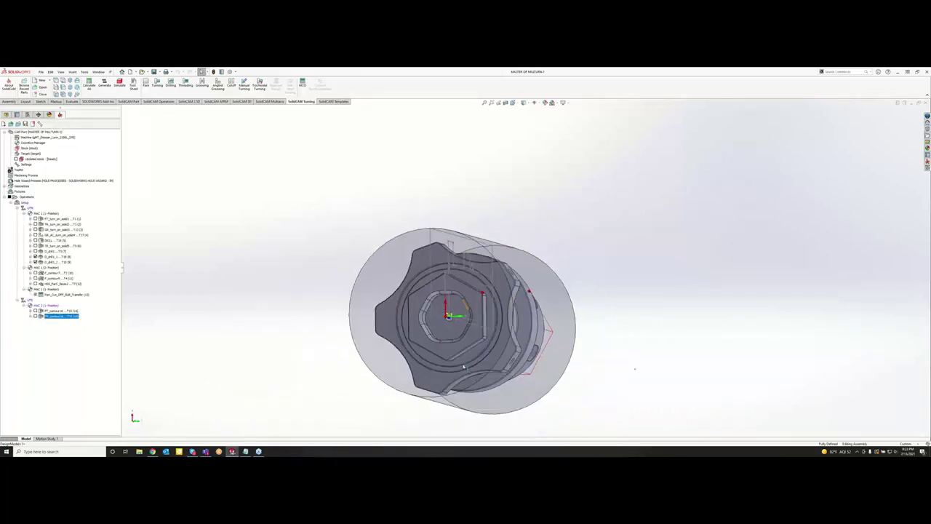
scroll(469, 368, "down", 3)
middle_click_drag(498, 224, 476, 225)
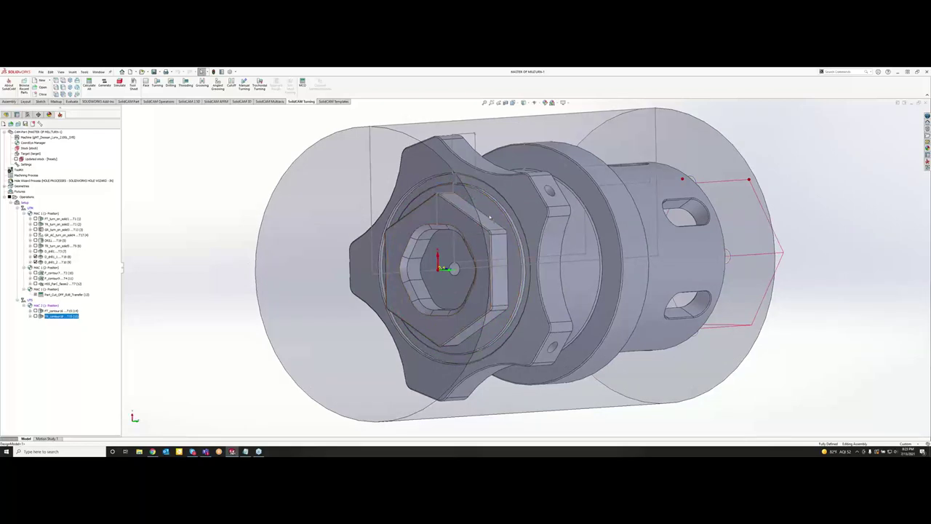
left_click(457, 182)
In a new turning operation, define a geometry chain through the flange's rear face groove, from the inner chamfer to the outer chamfer's edge.
left_click(158, 89)
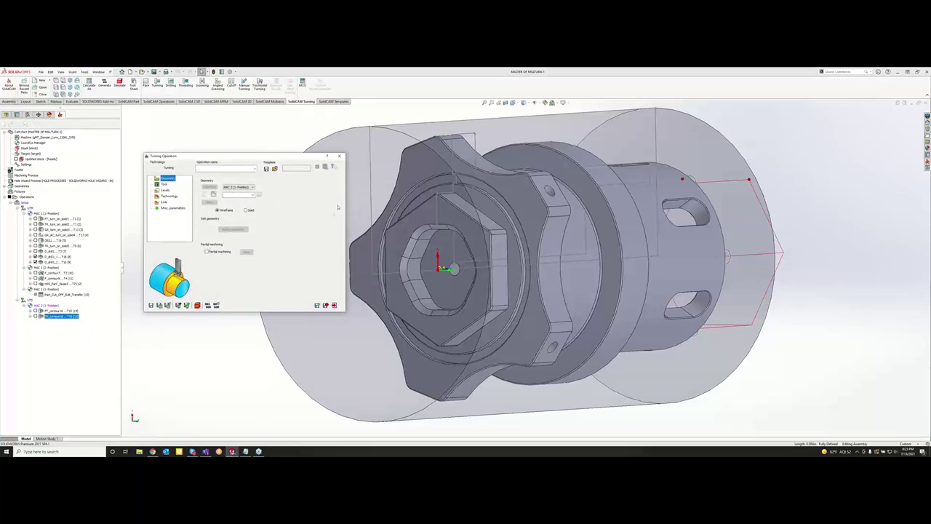
left_click(213, 195)
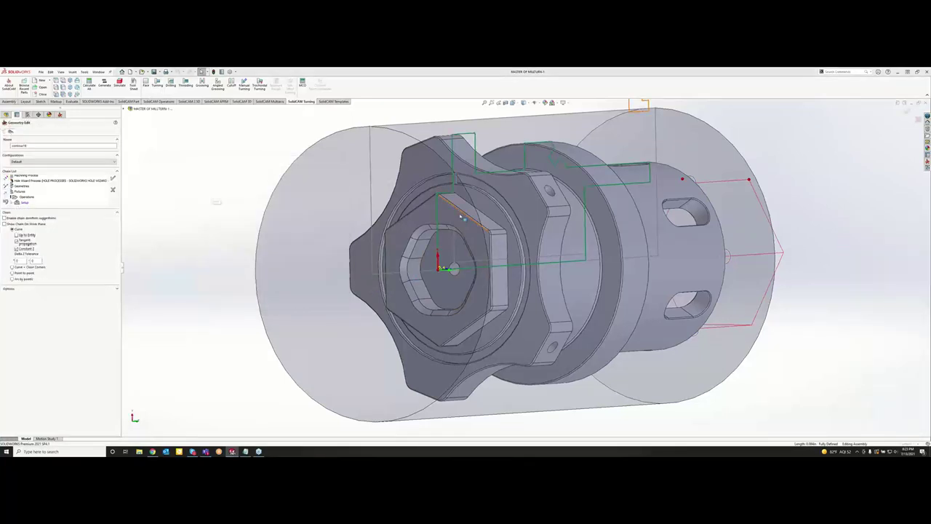
scroll(492, 218, "down", 6)
scroll(492, 219, "down", 5)
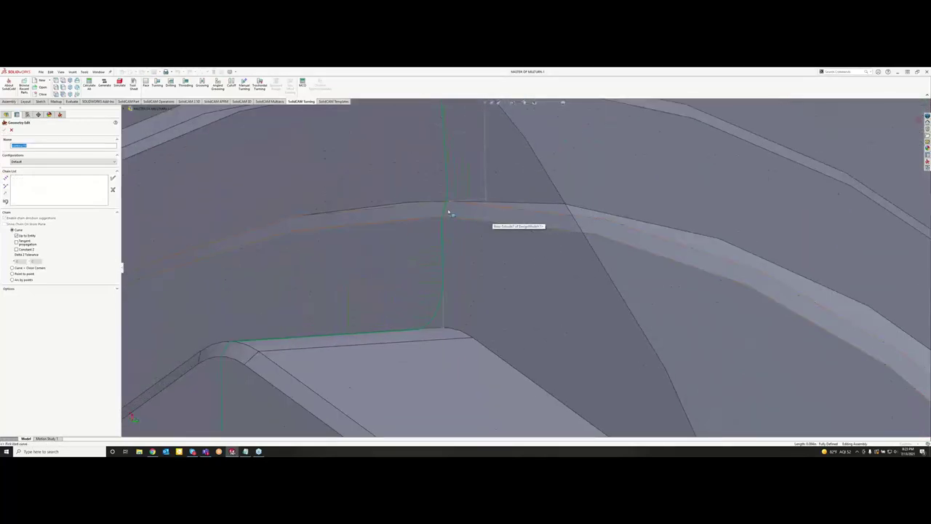
left_click(446, 212)
scroll(488, 234, "up", 4)
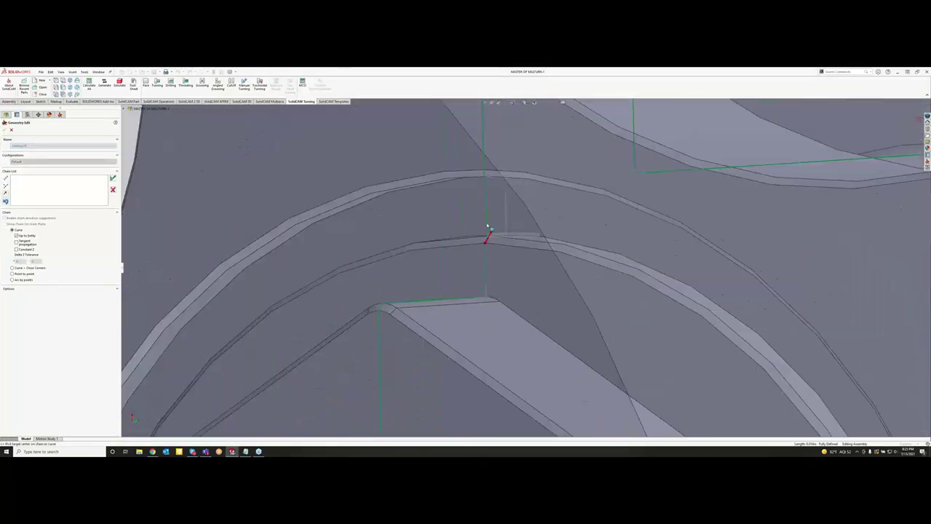
scroll(484, 193, "down", 5)
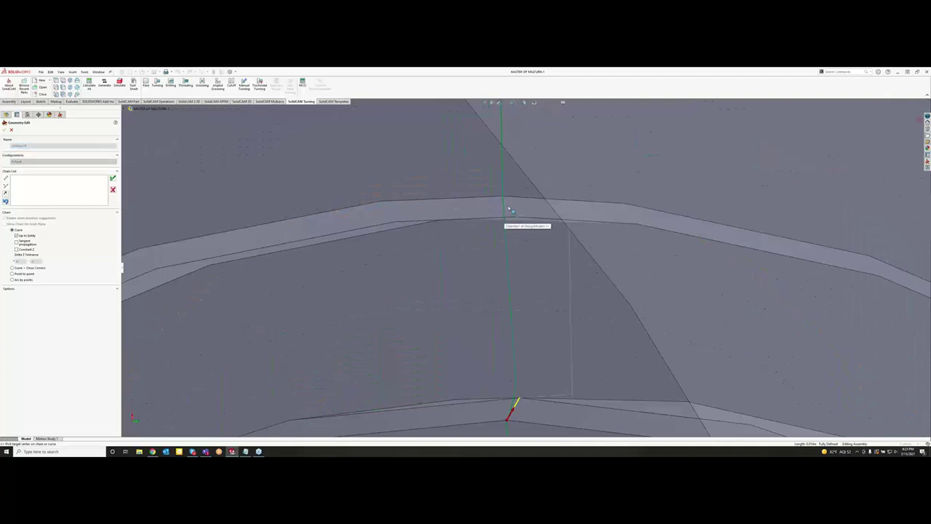
left_click(509, 210)
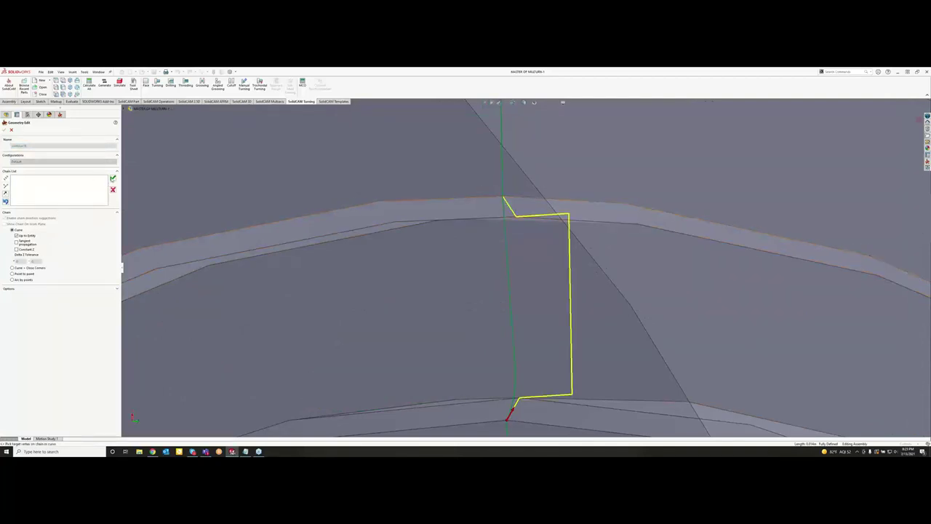
left_click(112, 178)
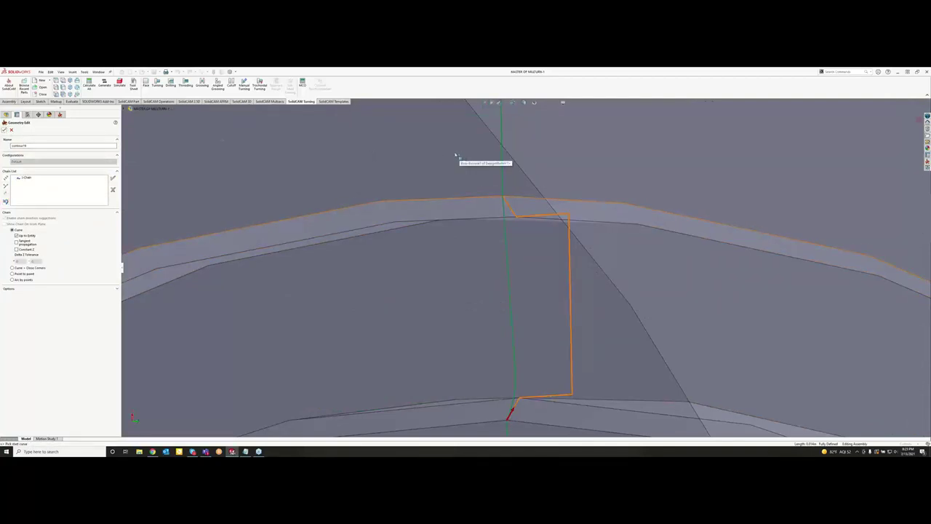
left_click(4, 130)
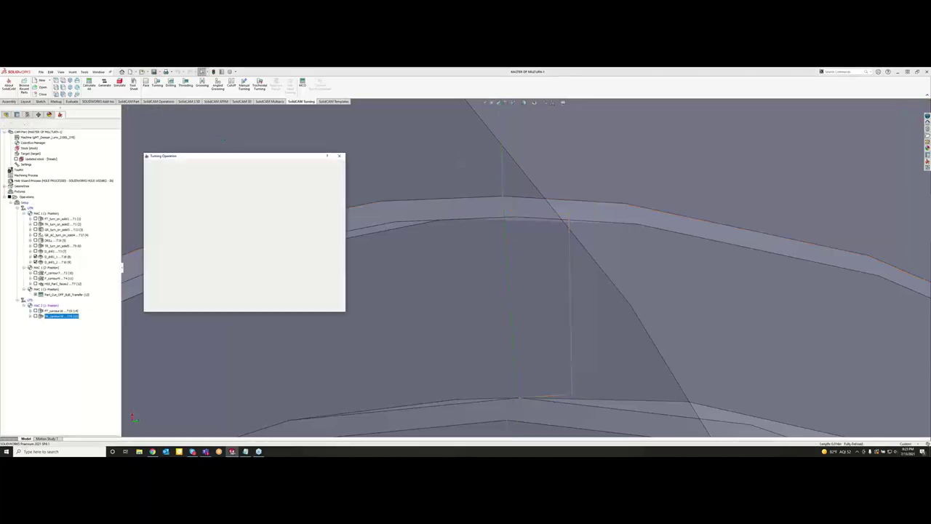
Modify the groove geometry so the chain's end extends automatically to the stock.
left_click(233, 229)
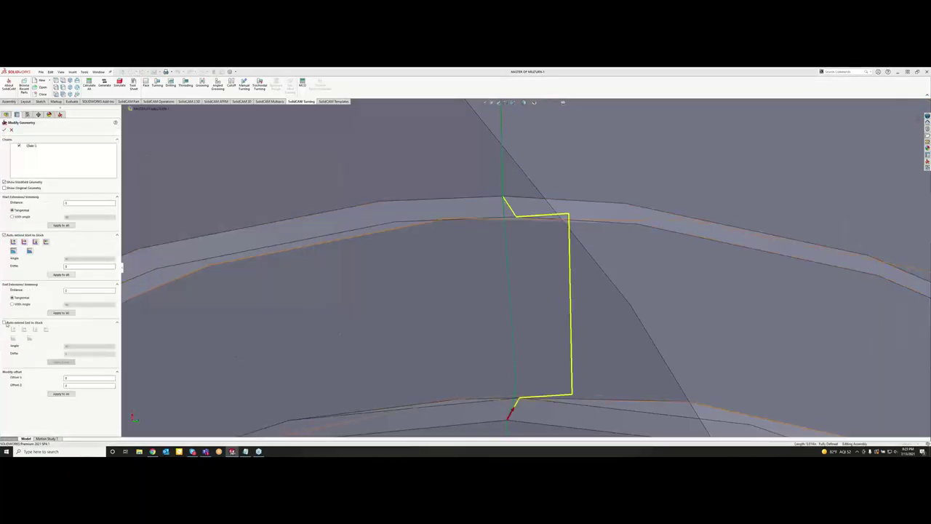
left_click(5, 322)
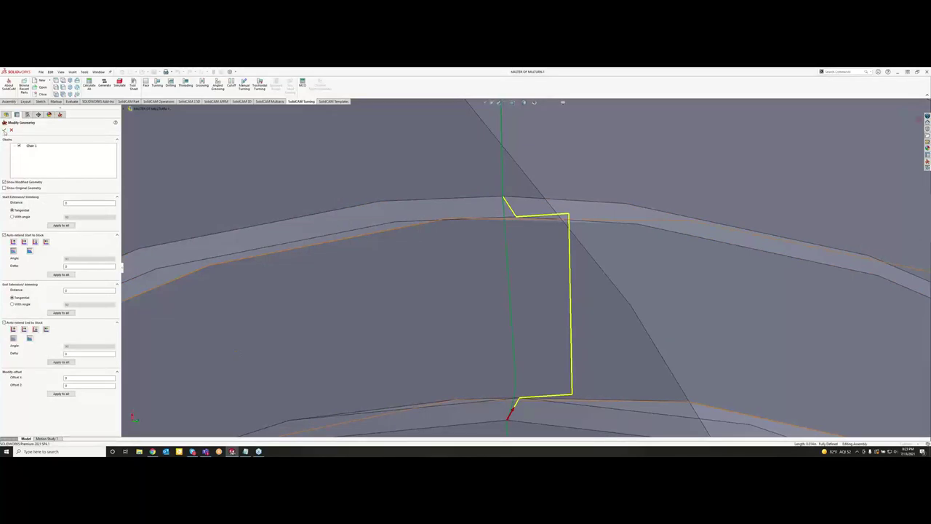
left_click(4, 130)
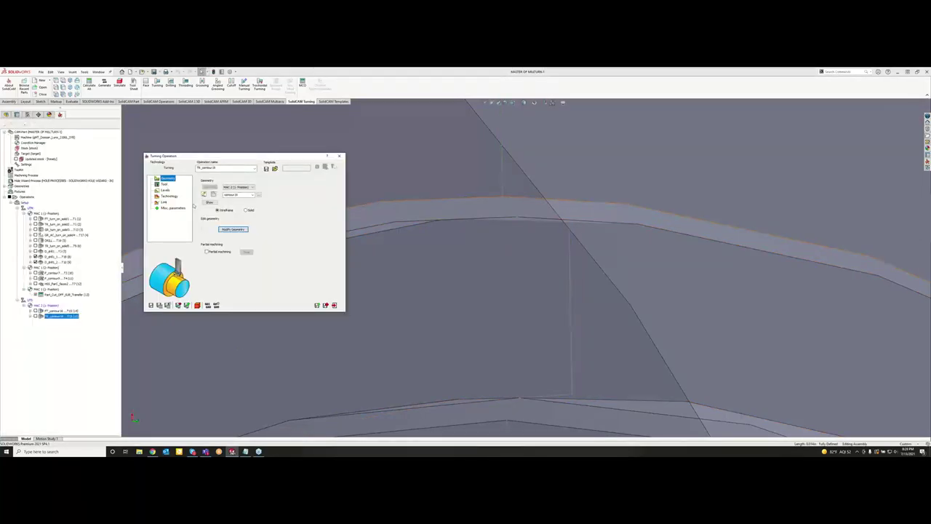
Assign groove tool 20, the 0.06 wide square insert, to the groove turning operation and check its orientation.
left_click(164, 184)
left_click(231, 269)
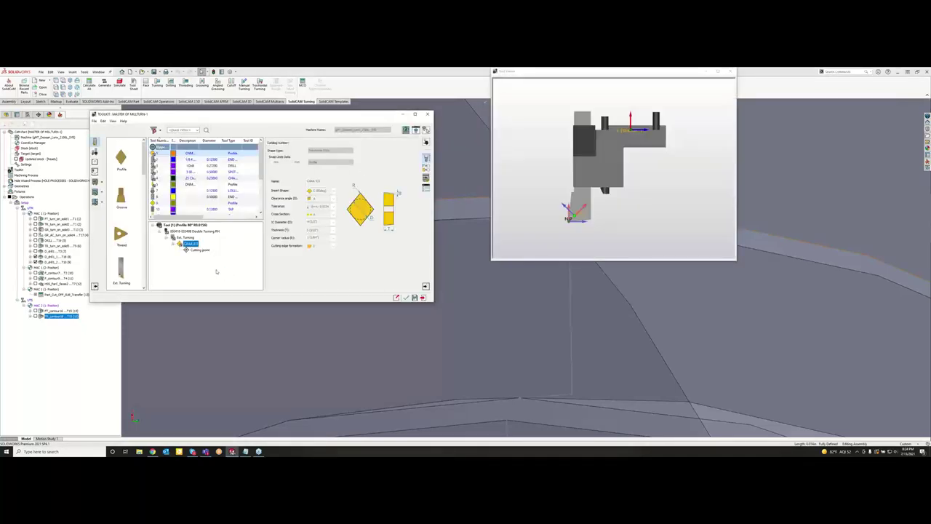
scroll(193, 197, "down", 3)
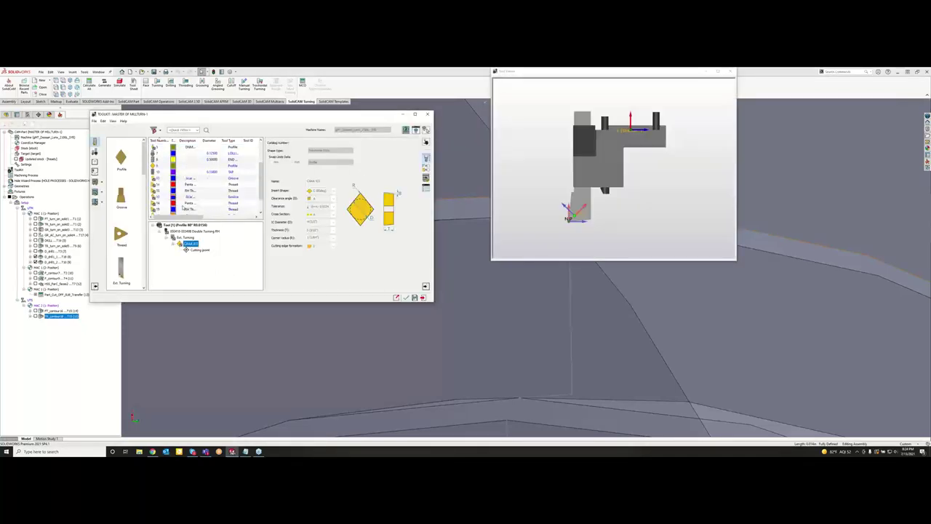
left_click(192, 209)
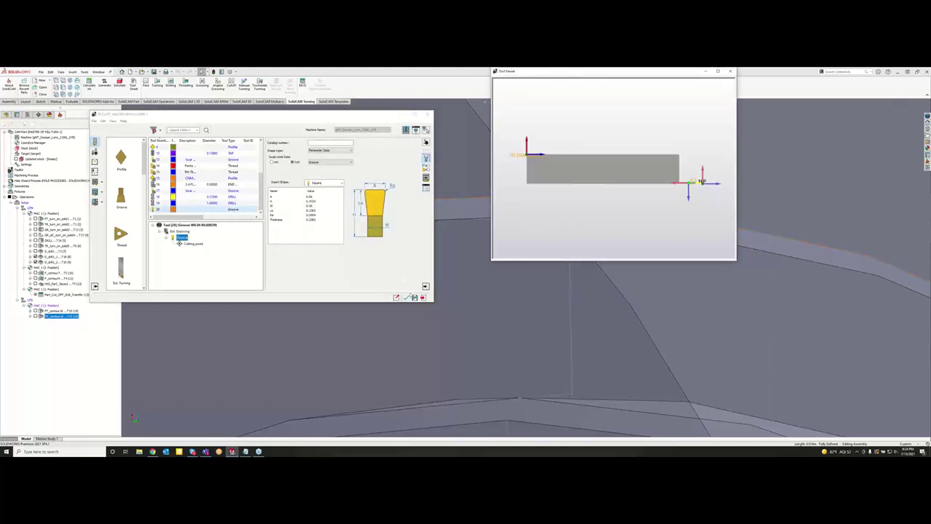
left_click(406, 297)
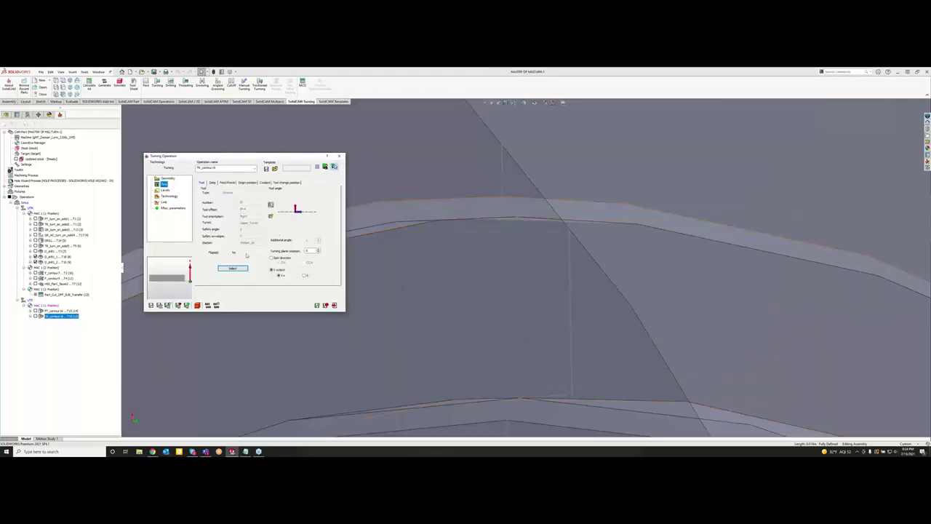
left_click(239, 269)
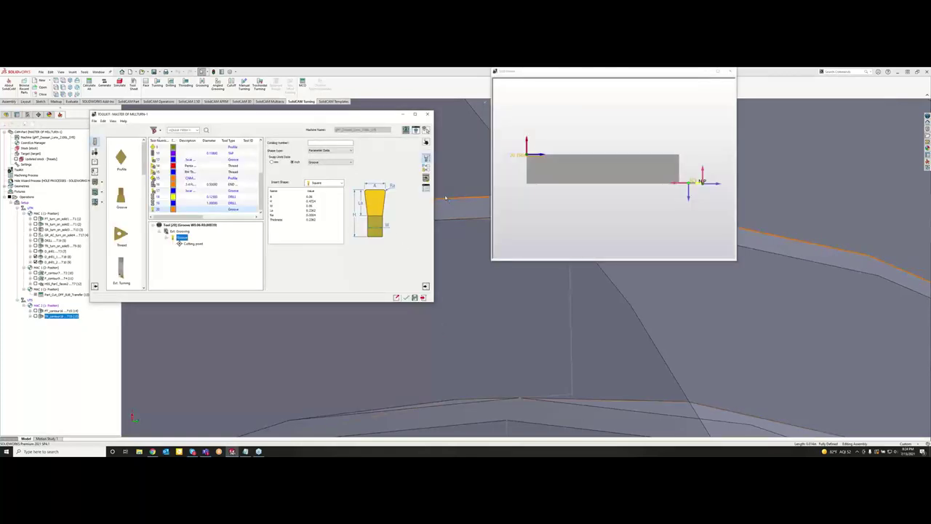
left_click(508, 126)
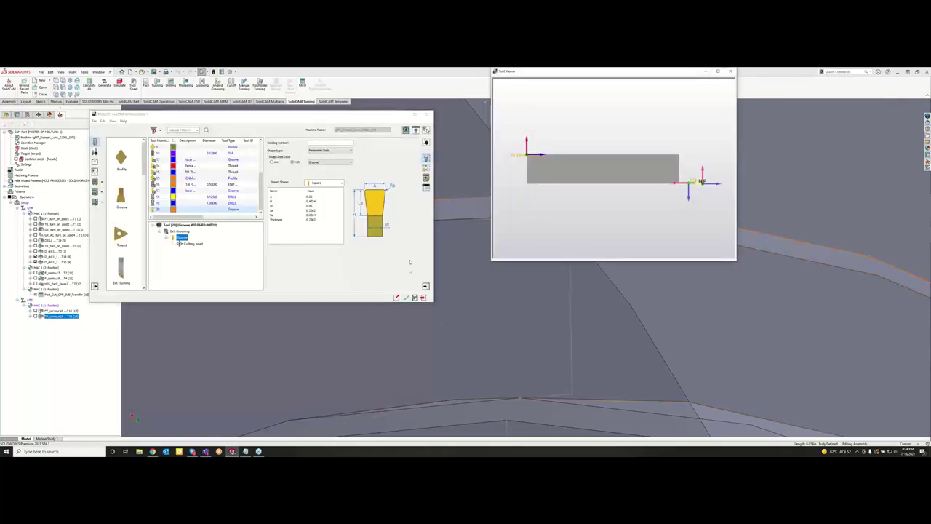
left_click(408, 296)
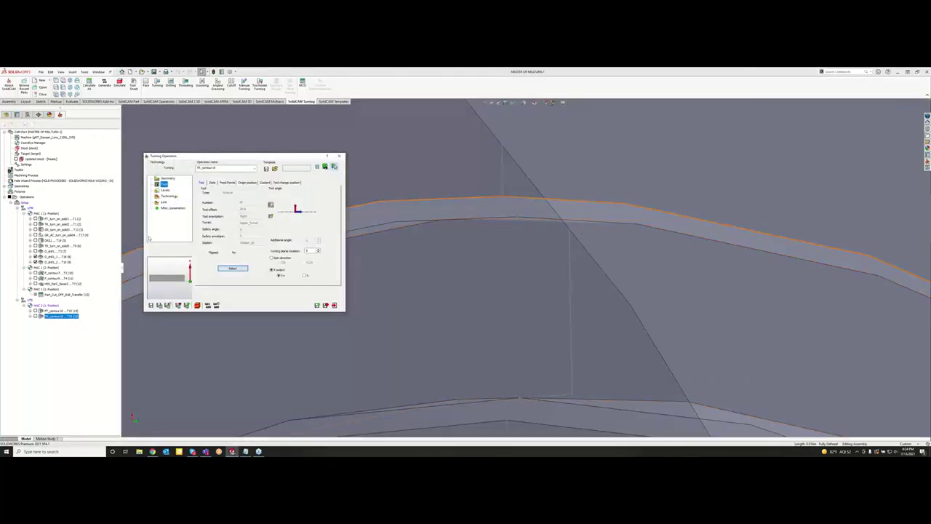
Set the groove operation's technology mode to face machining and check the tool's placement against the part.
left_click(169, 196)
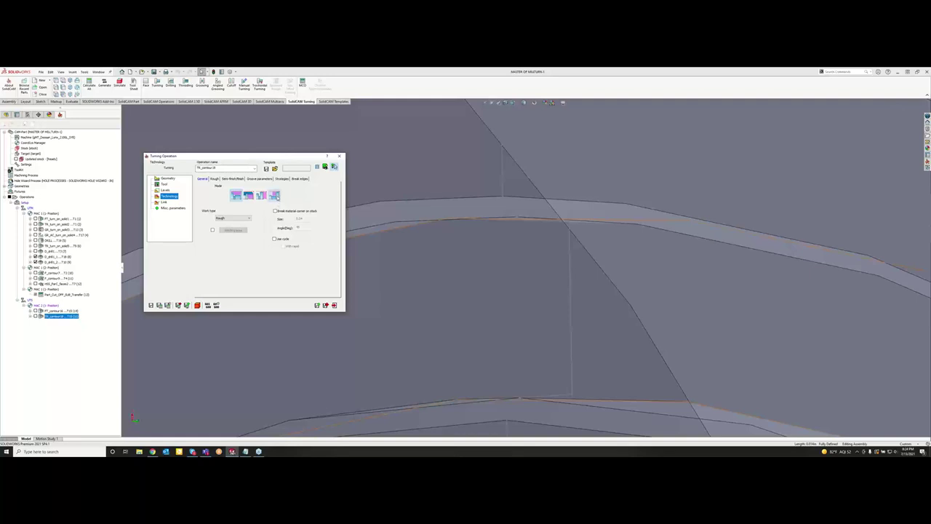
scroll(474, 270, "up", 10)
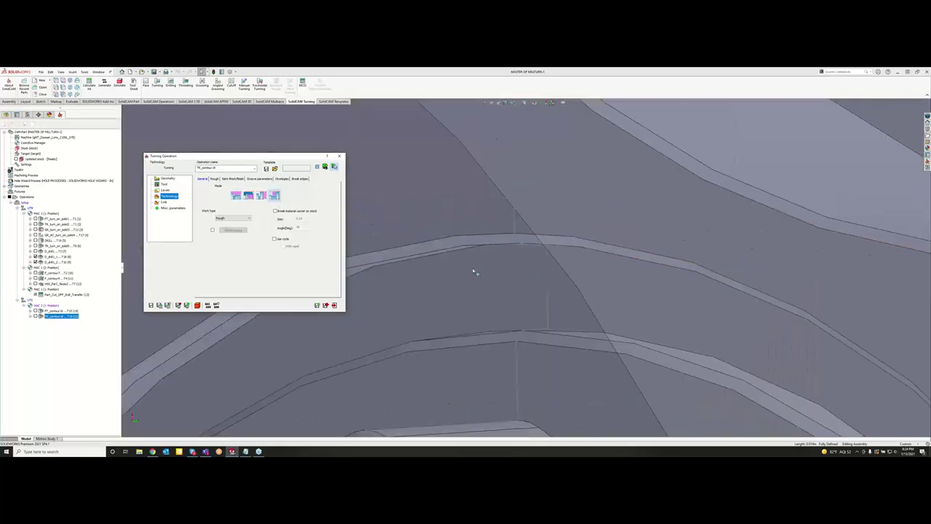
scroll(527, 288, "down", 10)
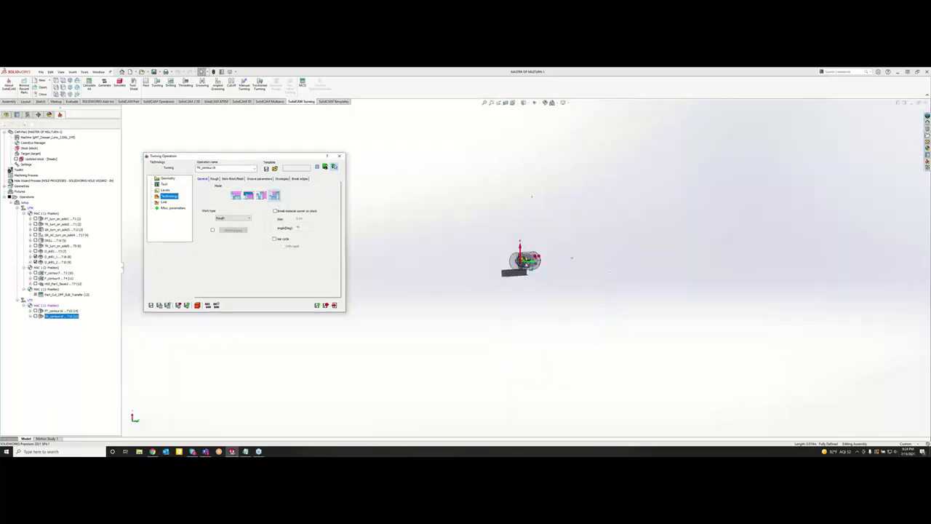
scroll(517, 267, "down", 1)
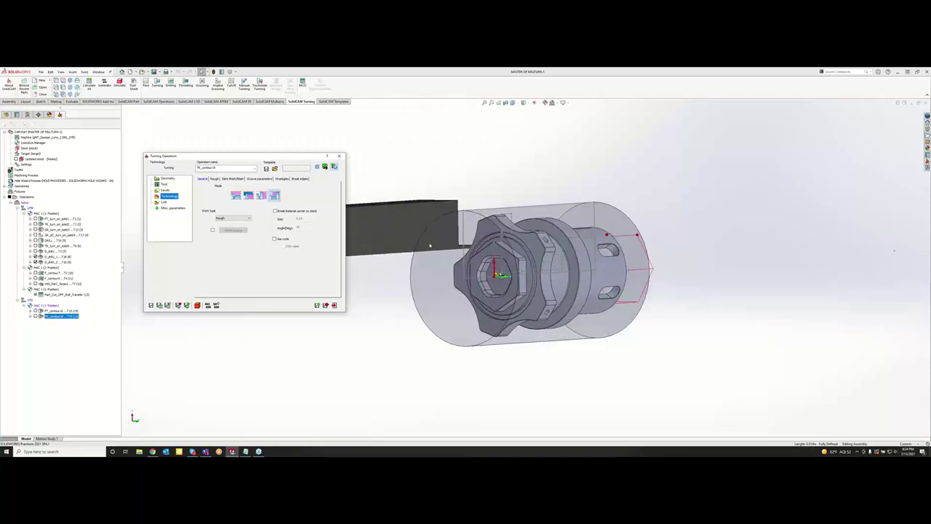
Set the groove operation's rough offset to Distance and its finish to ISO-Turning method with compensation, and calculate it.
left_click(214, 178)
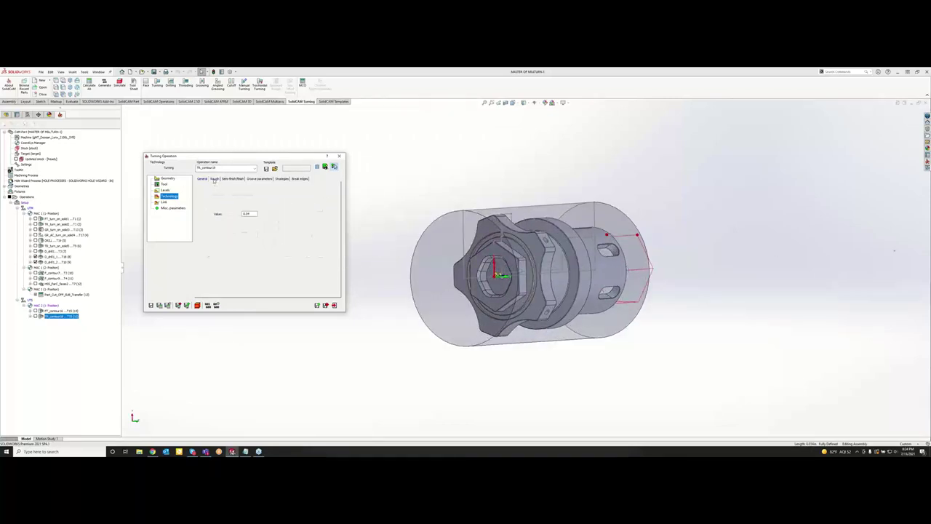
left_click(305, 192)
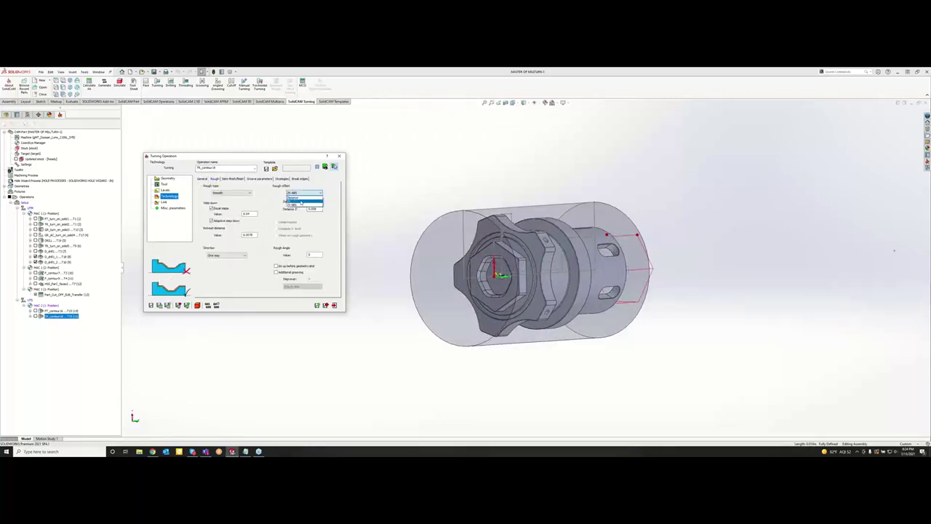
left_click(309, 200)
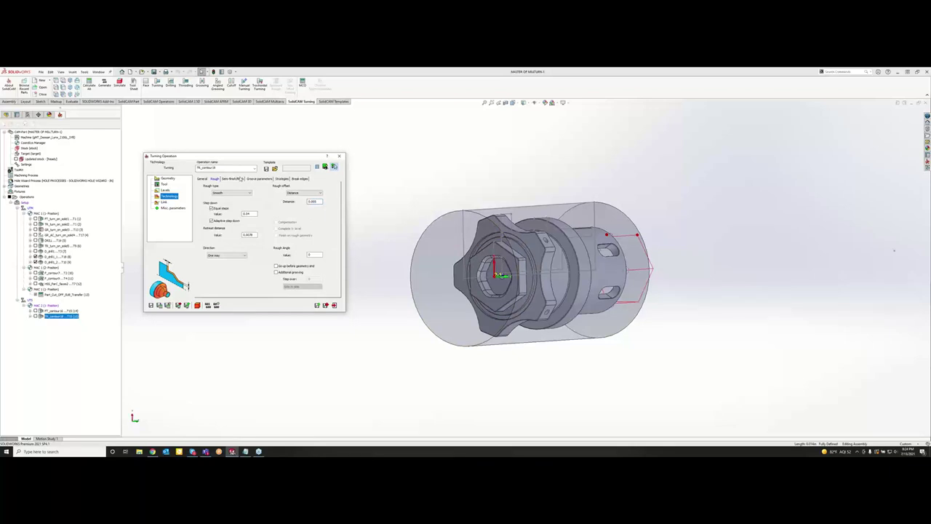
left_click(240, 179)
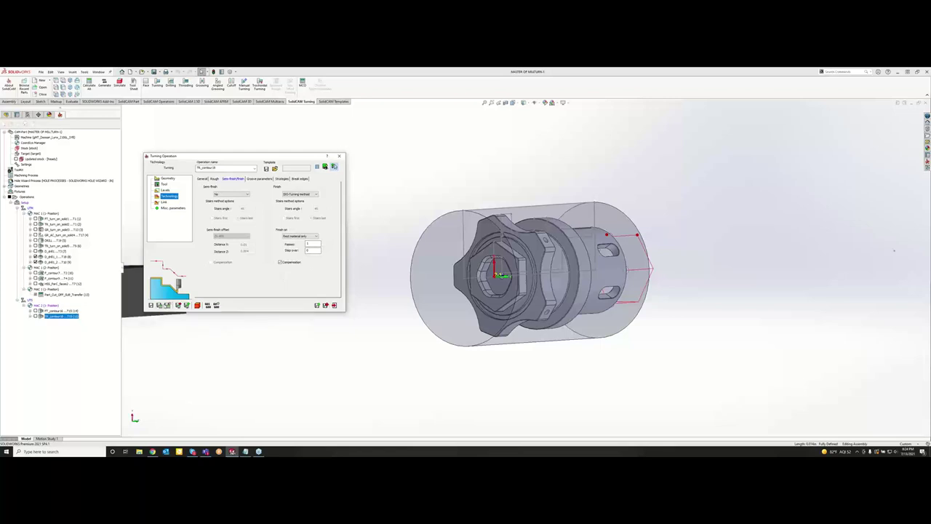
left_click(166, 306)
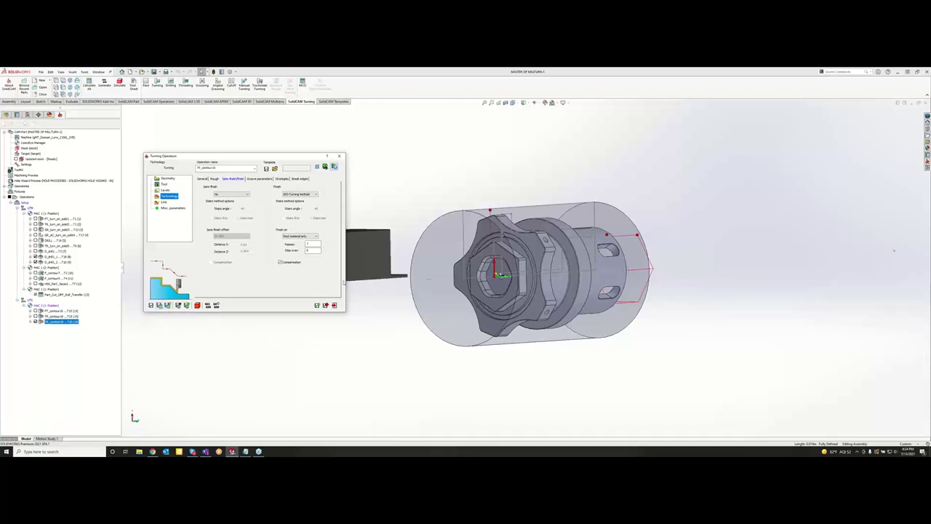
Simulate the face groove operation in the Turning simulation, inspect the groove and the adjacent corner, and close the operation.
left_click(197, 305)
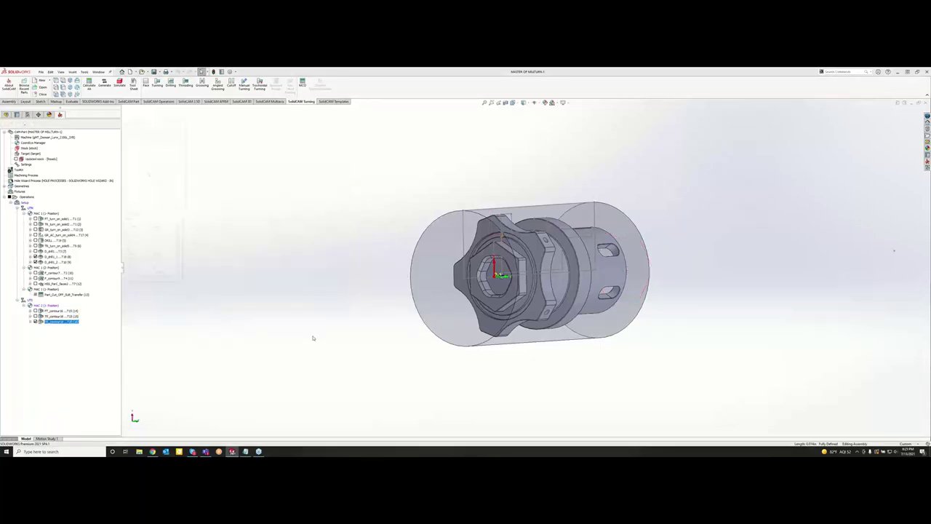
left_click(141, 138)
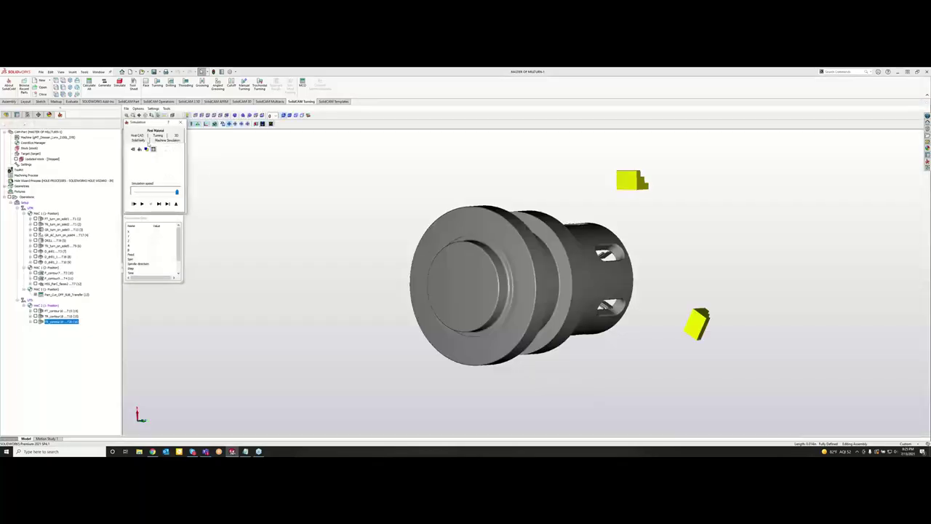
left_click(157, 135)
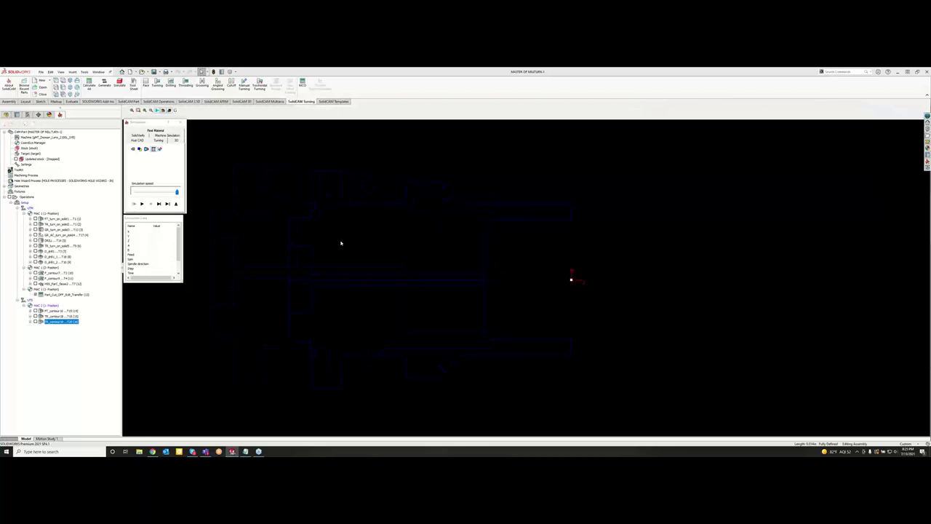
scroll(364, 193, "up", 3)
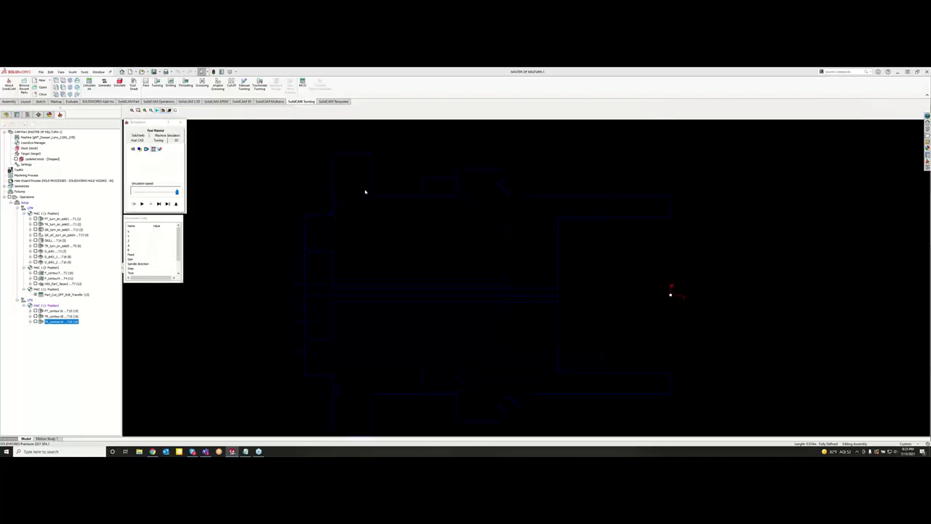
left_click(159, 204)
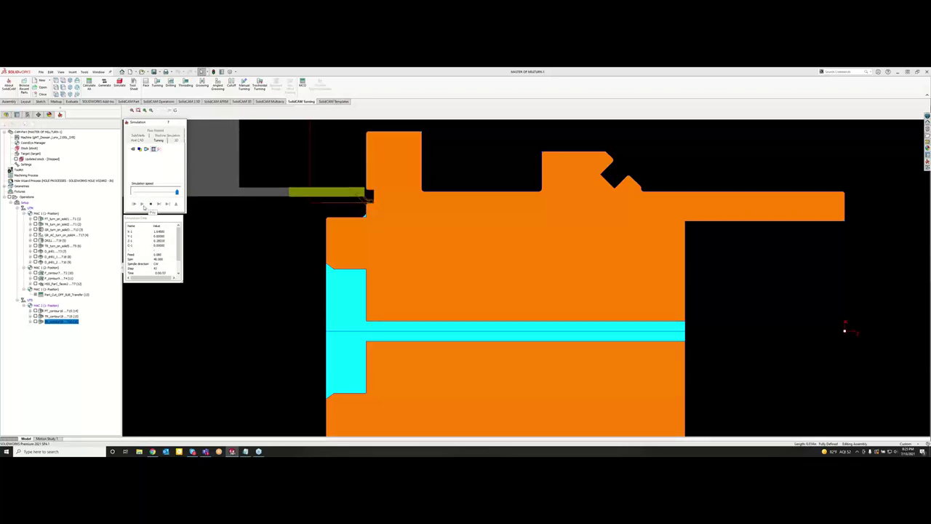
scroll(292, 198, "down", 5)
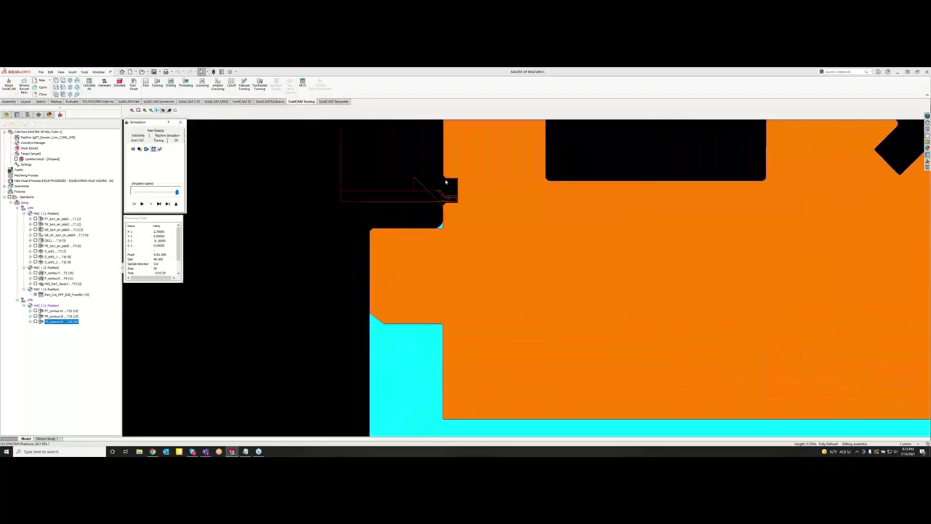
scroll(546, 162, "down", 1)
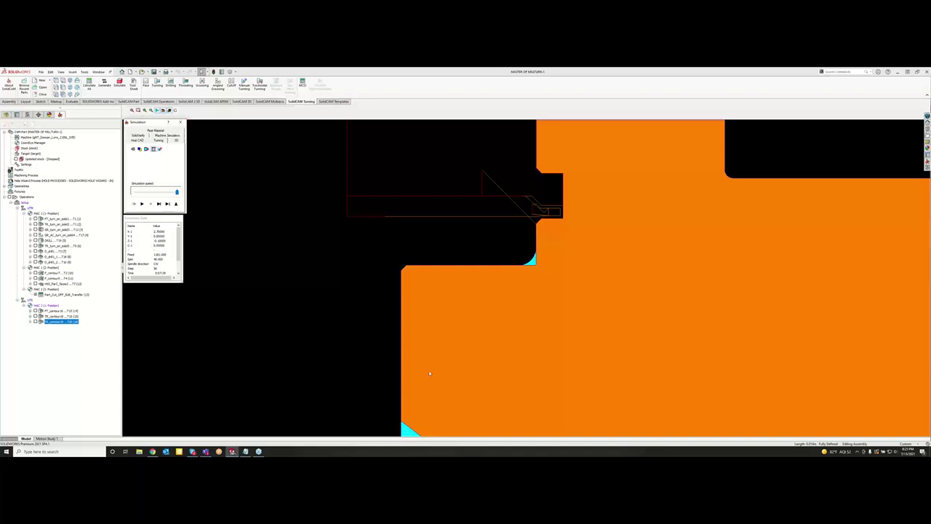
left_click(181, 122)
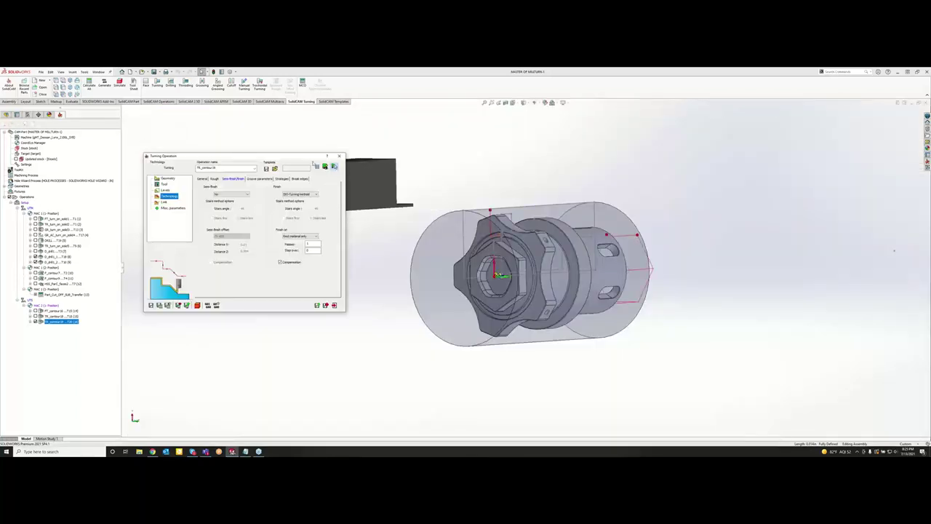
left_click(339, 157)
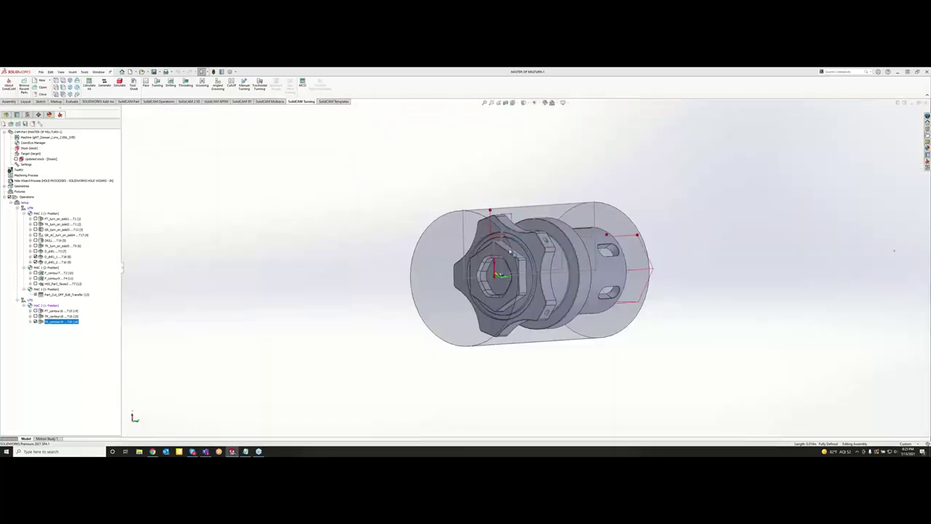
Add a turning operation after the face groove operation and define its geometry chain along the rear boss corner.
scroll(511, 233, "down", 3)
scroll(511, 233, "down", 2)
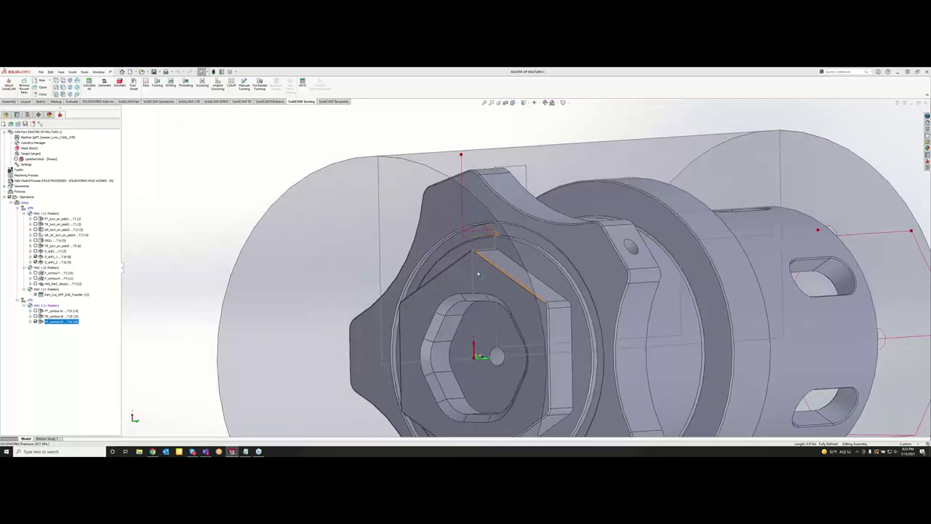
right_click(55, 324)
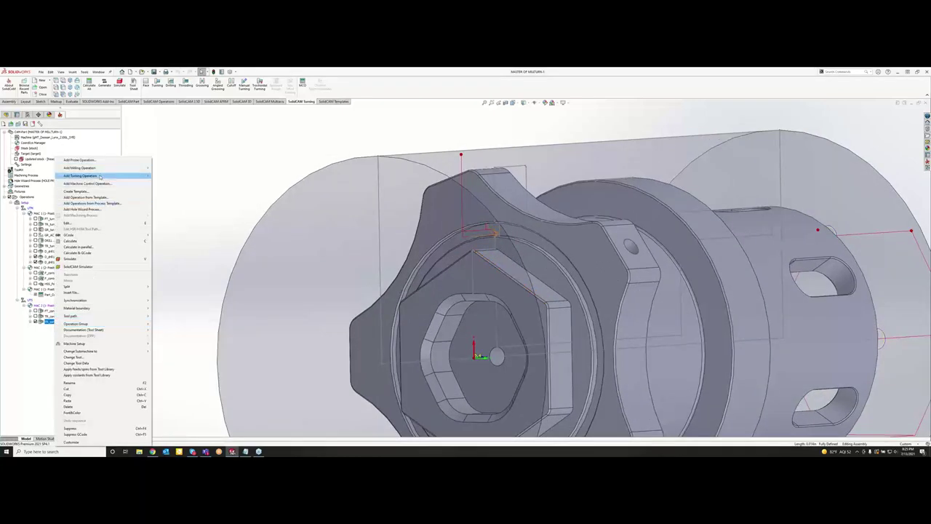
mouse_move(102, 176)
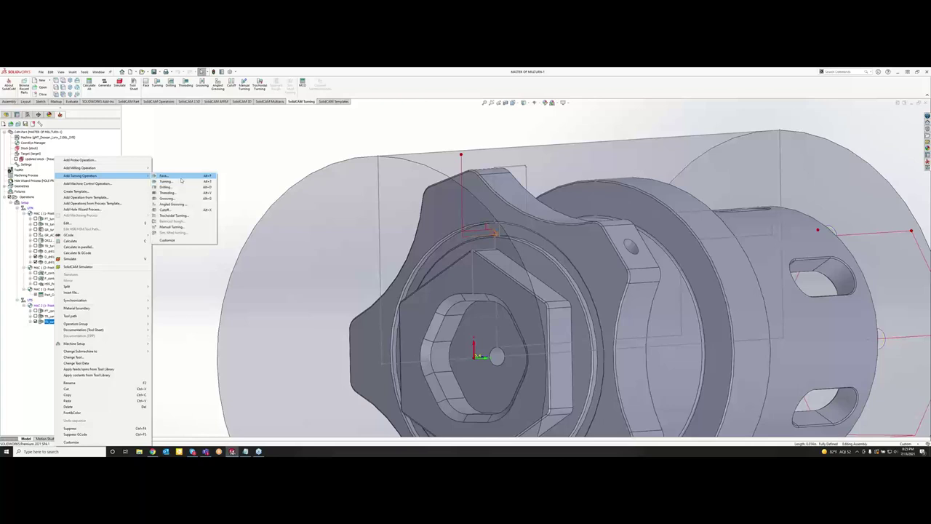
left_click(179, 182)
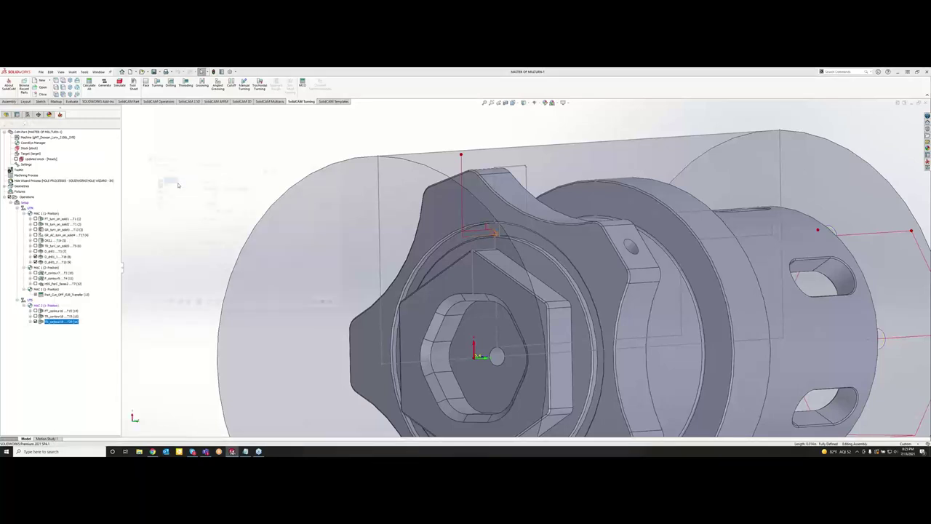
left_click(213, 195)
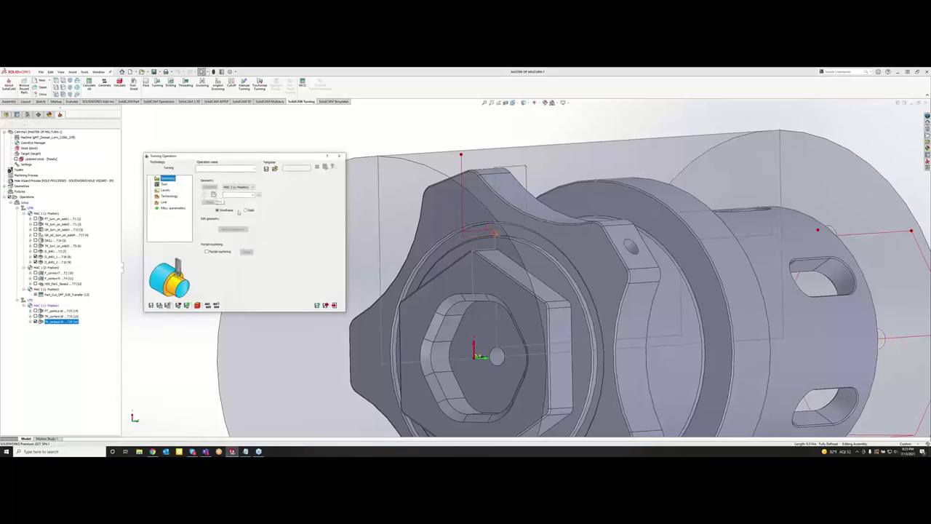
left_click(479, 249)
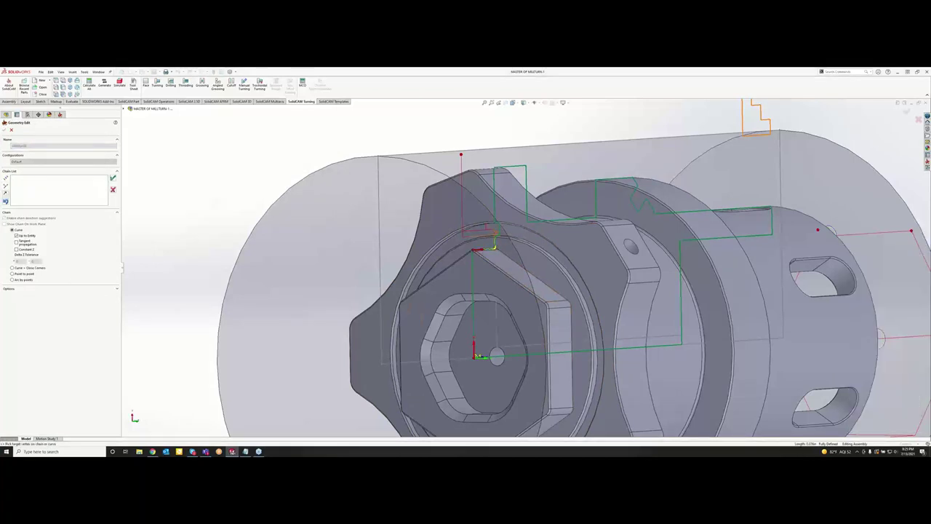
left_click(113, 178)
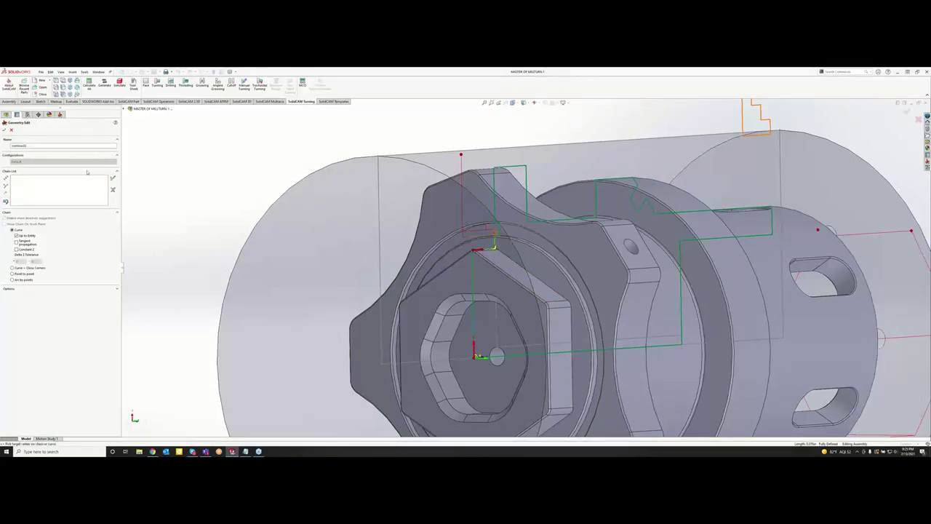
left_click(4, 129)
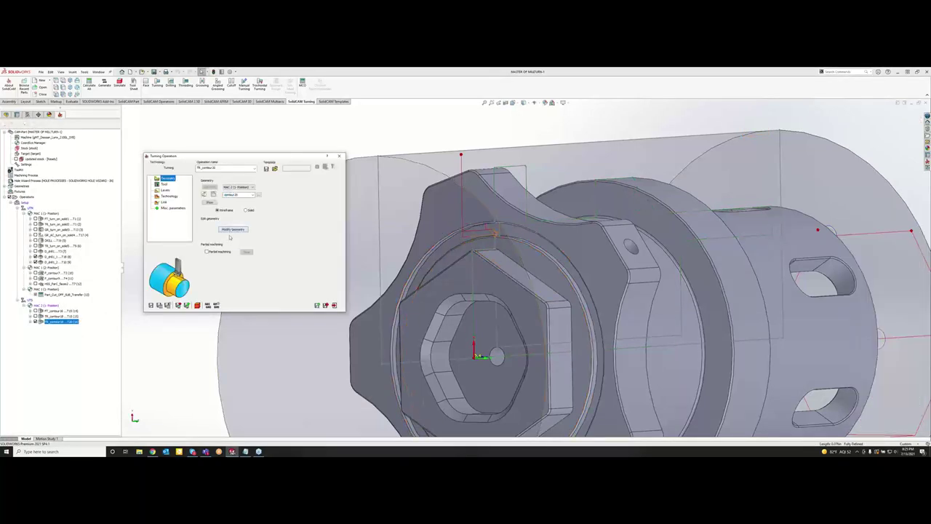
Modify the boss corner chain's geometry so that its end also auto-extends to the stock.
left_click(233, 230)
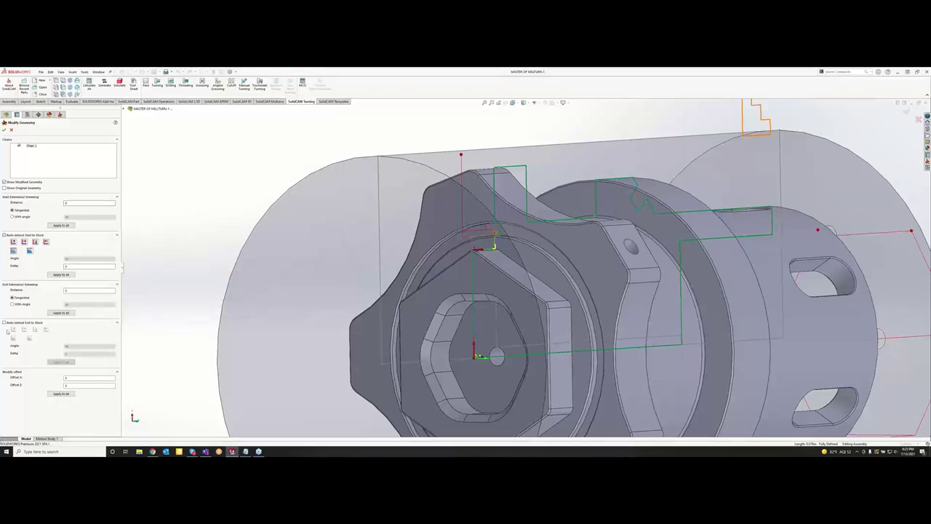
left_click(5, 323)
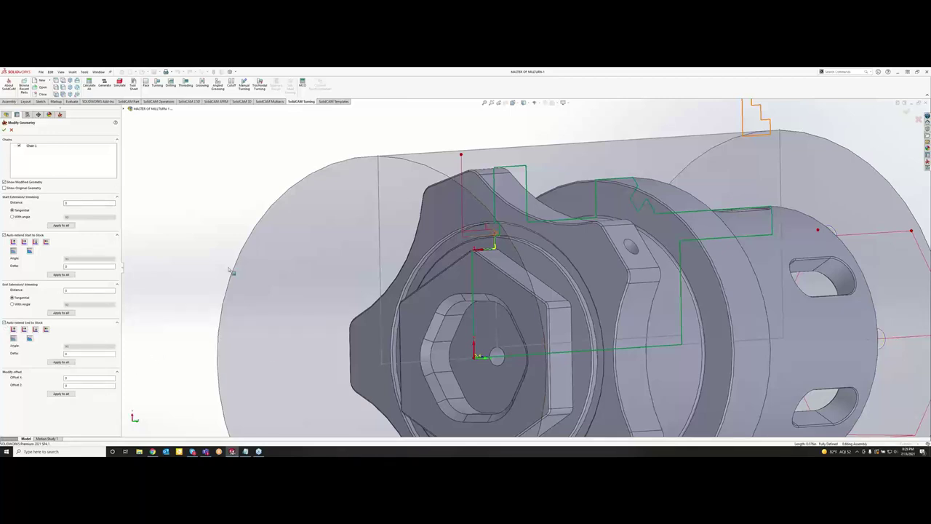
left_click(5, 129)
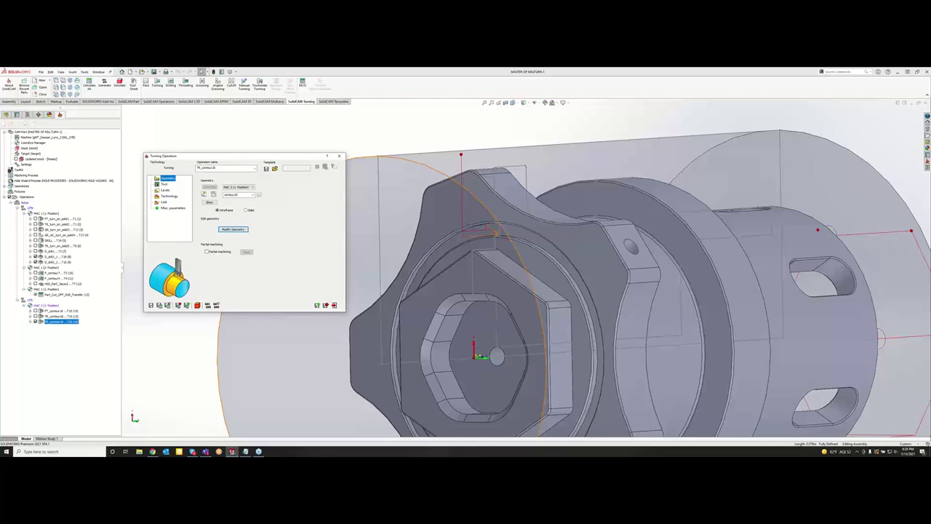
Assign groove tool 20 to the boss corner turning operation.
left_click_drag(259, 158, 243, 115)
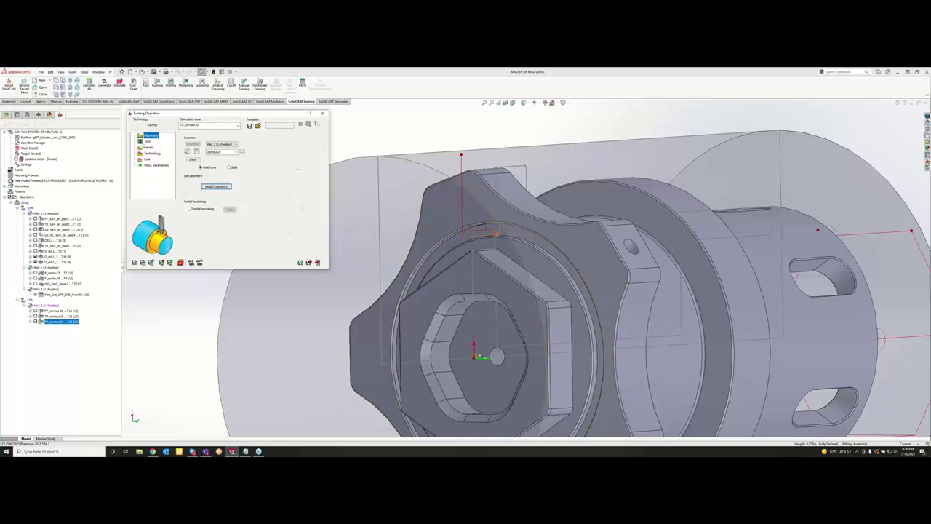
left_click(147, 141)
left_click(216, 228)
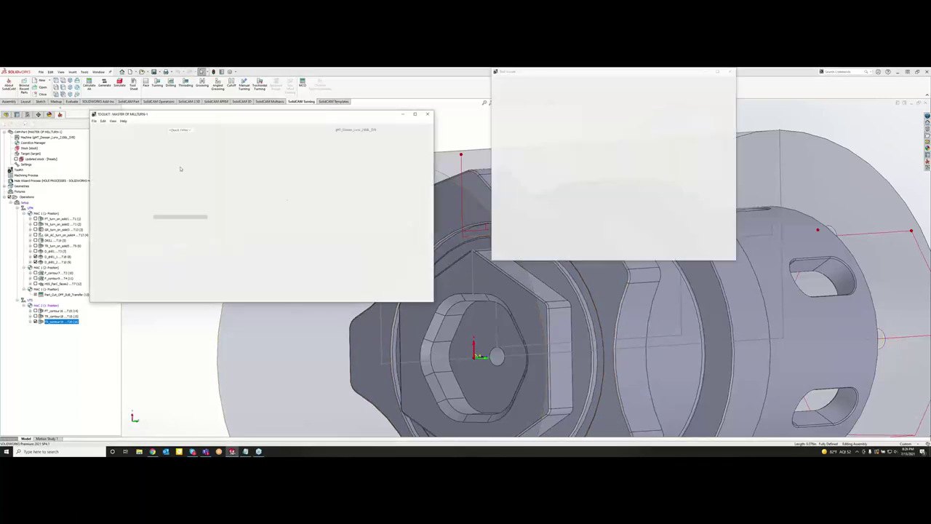
scroll(182, 211, "down", 3)
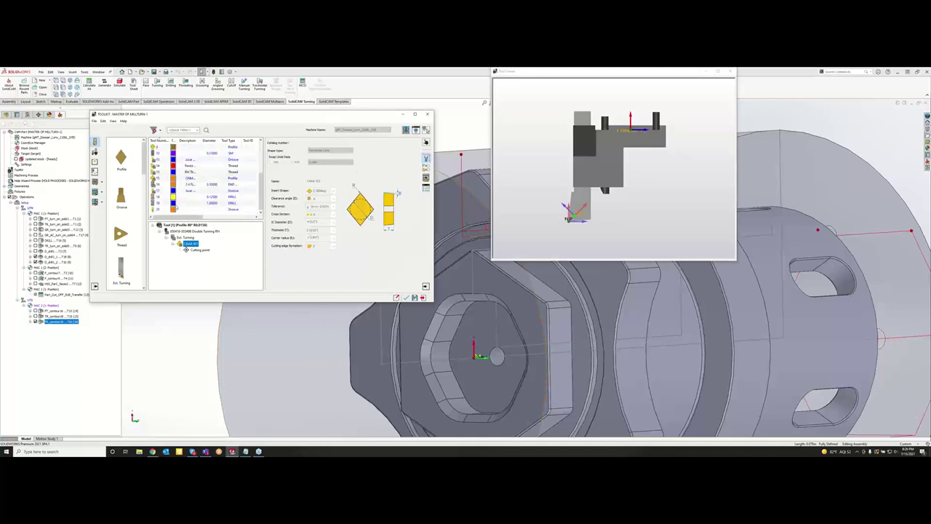
left_click(174, 209)
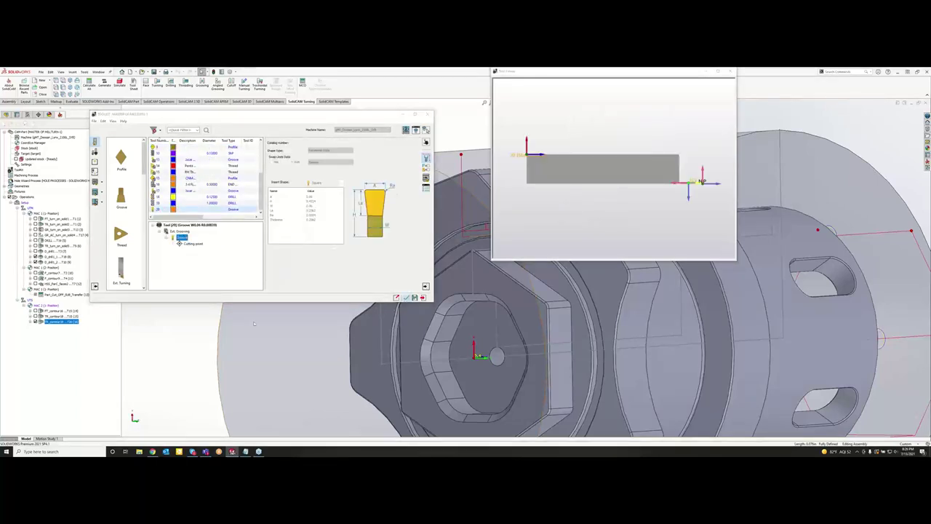
left_click(406, 298)
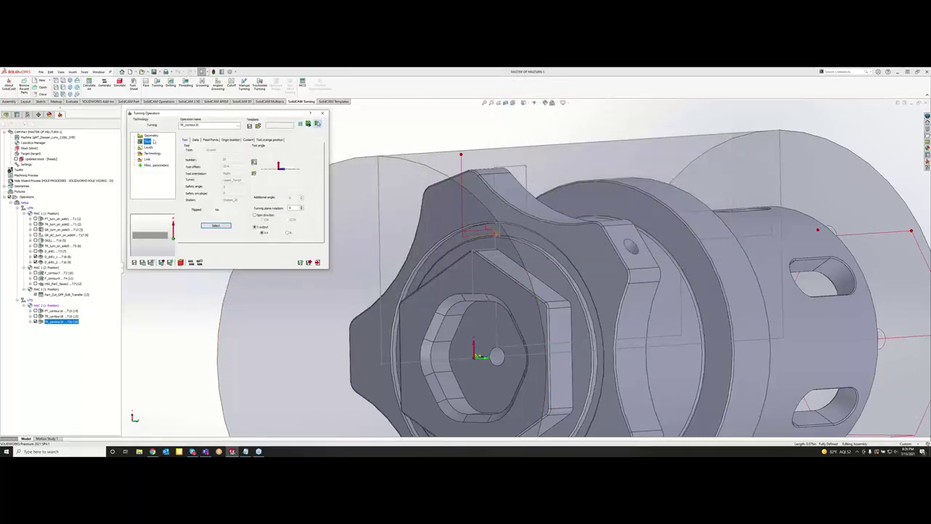
Set the boss corner operation's technology to face machining mode with work type Finish only, and save and calculate it.
left_click(151, 153)
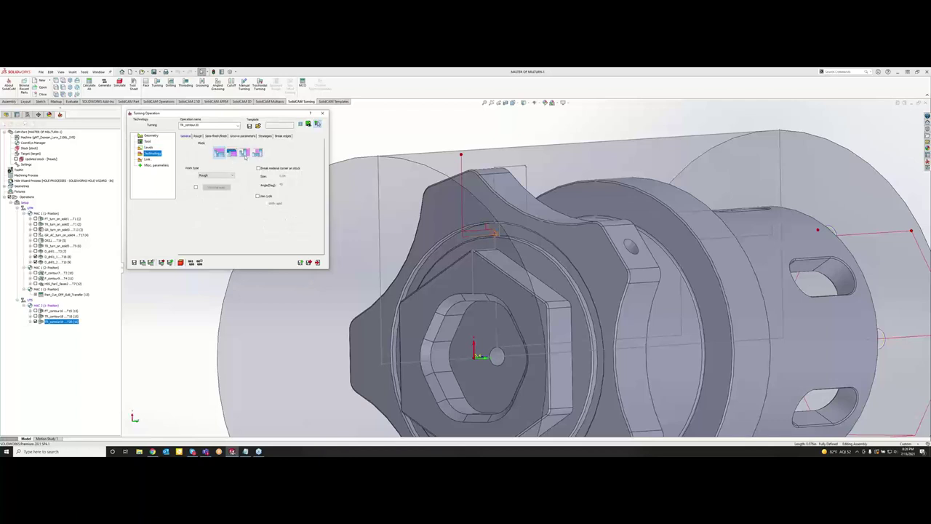
left_click(197, 136)
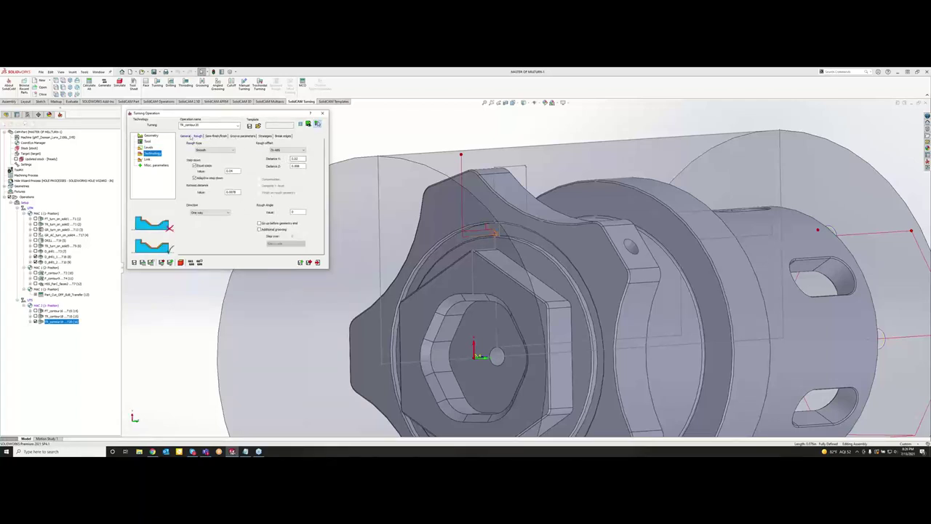
left_click(187, 136)
left_click(211, 175)
left_click(210, 188)
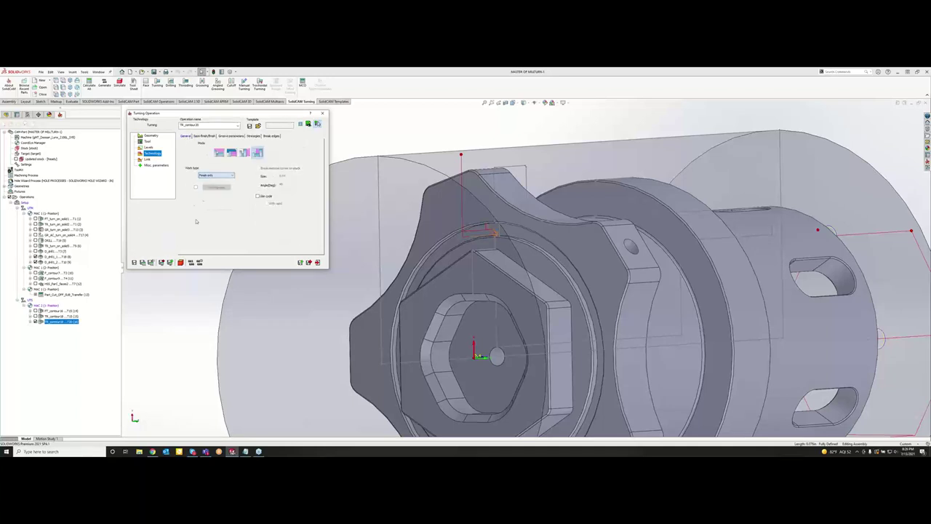
left_click(143, 262)
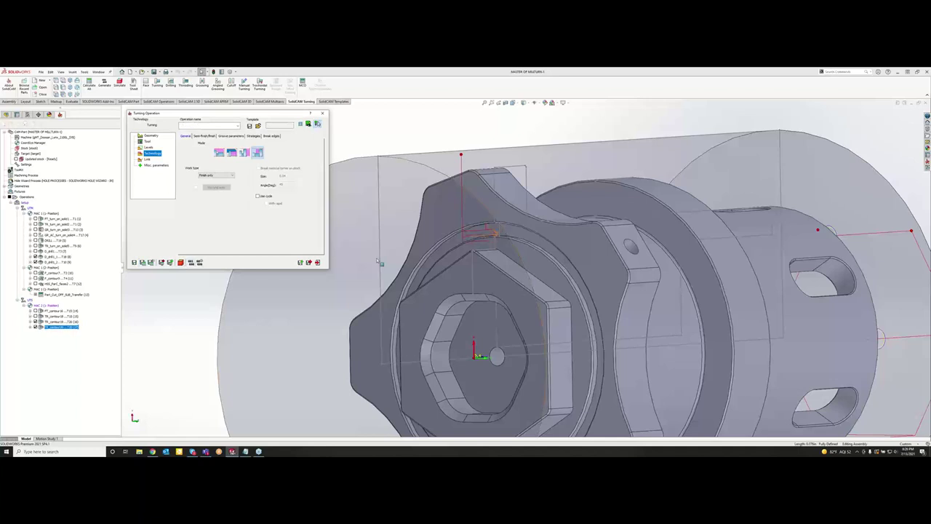
Simulate the boss corner operation in the Turning simulation, stepping through the cut and examining the corner up close.
left_click(318, 262)
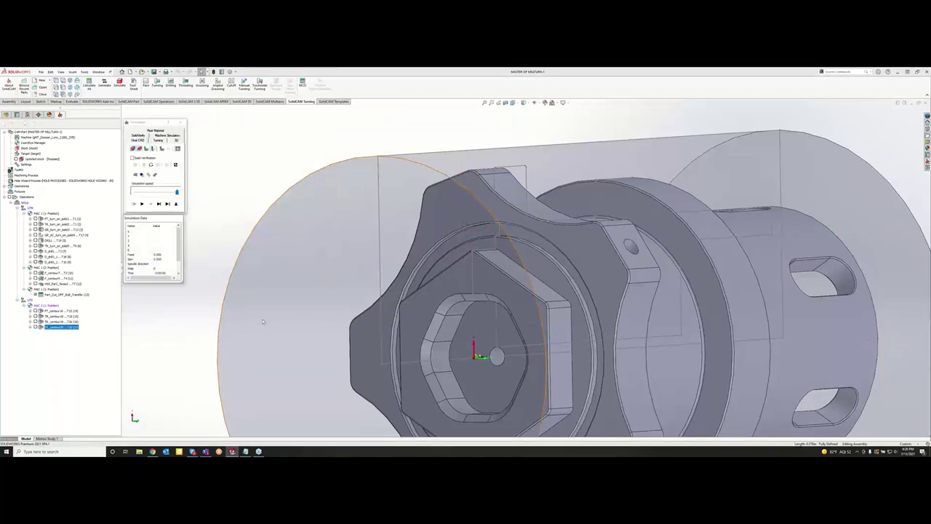
left_click(154, 148)
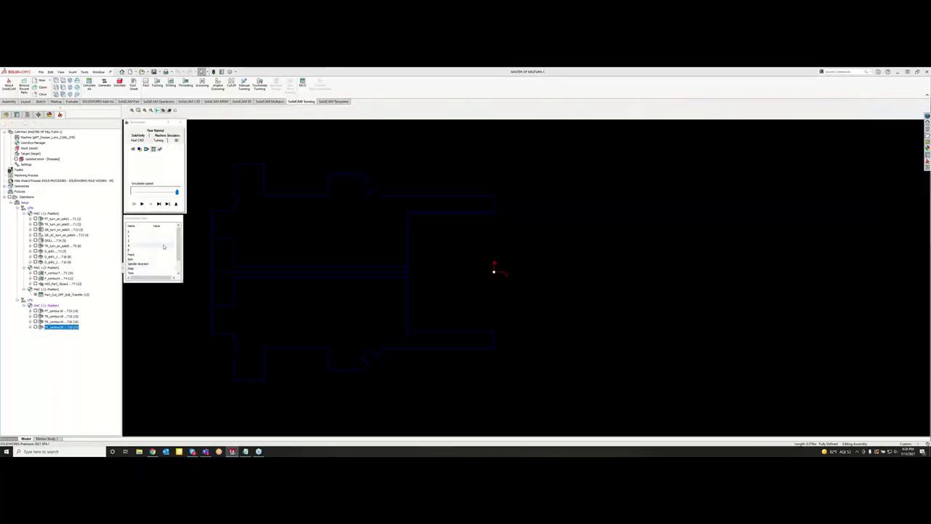
left_click(161, 204)
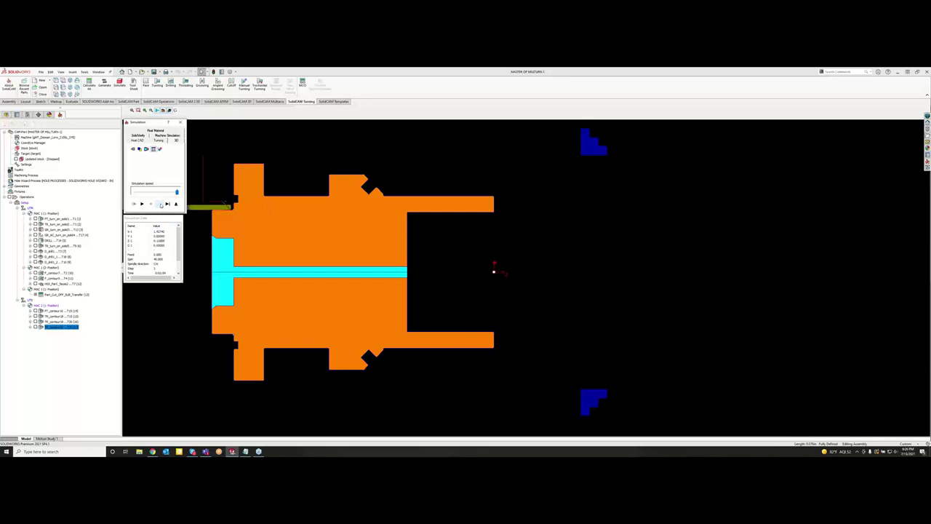
scroll(192, 218, "up", 3)
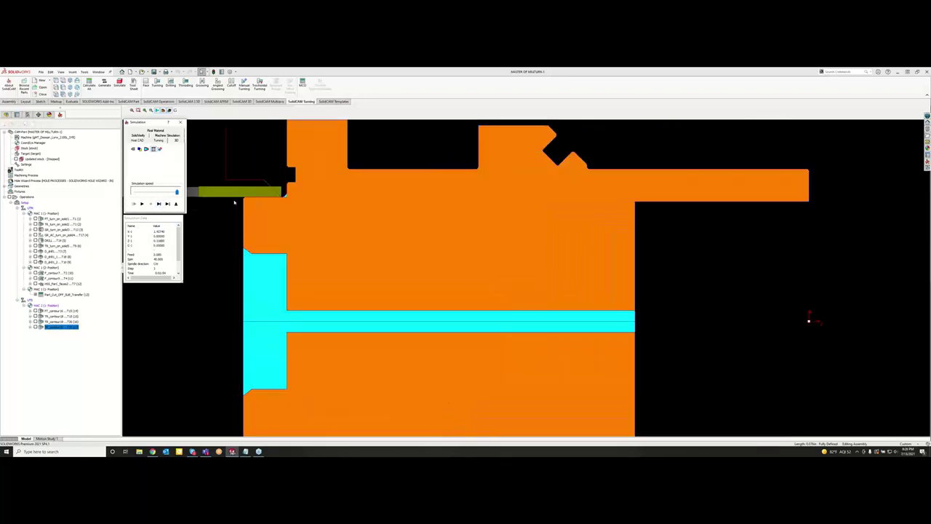
scroll(235, 202, "up", 1)
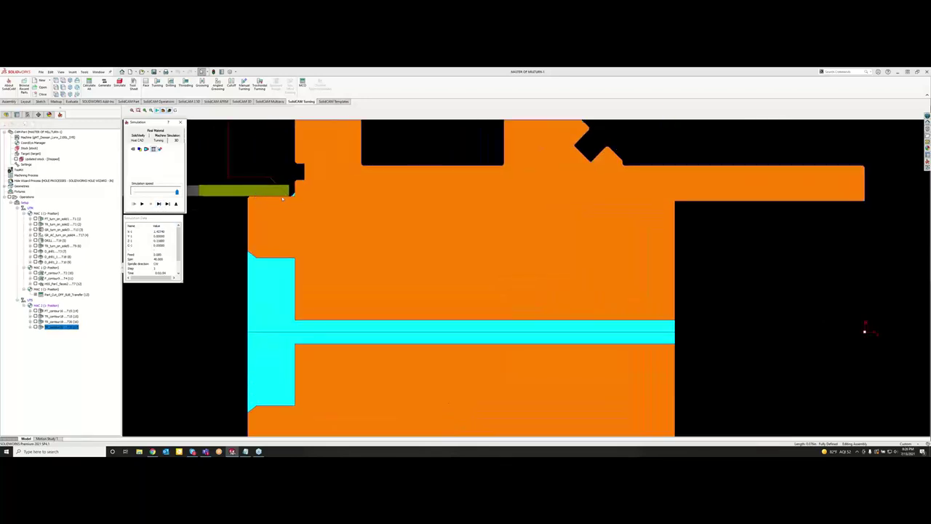
scroll(298, 191, "up", 3)
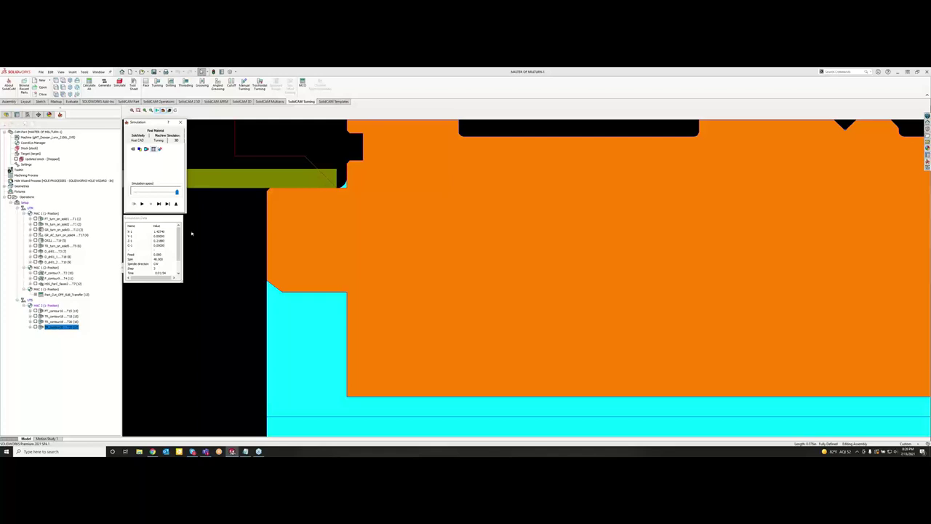
left_click(159, 203)
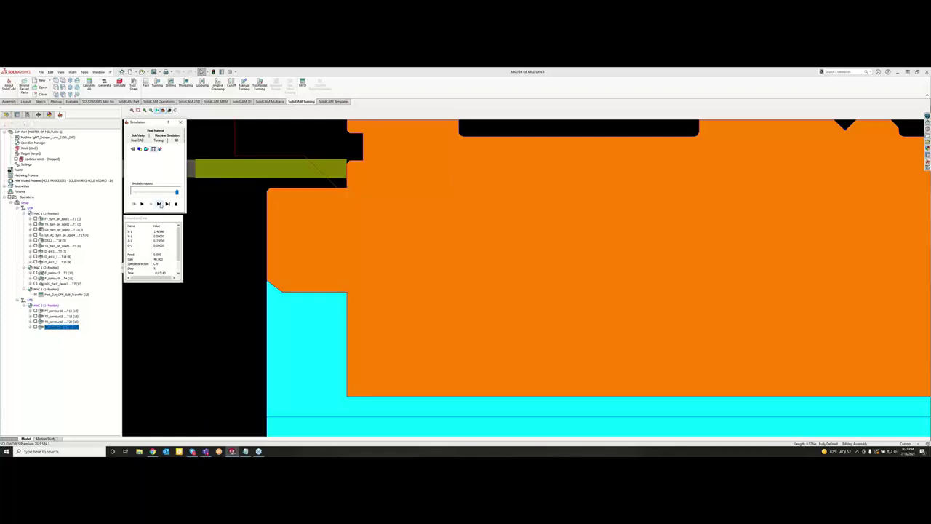
left_click(160, 204)
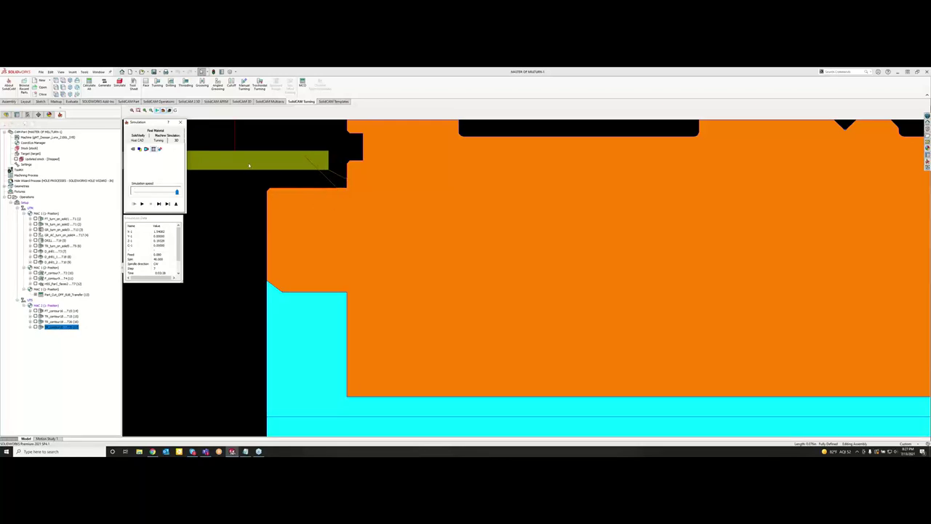
left_click(181, 122)
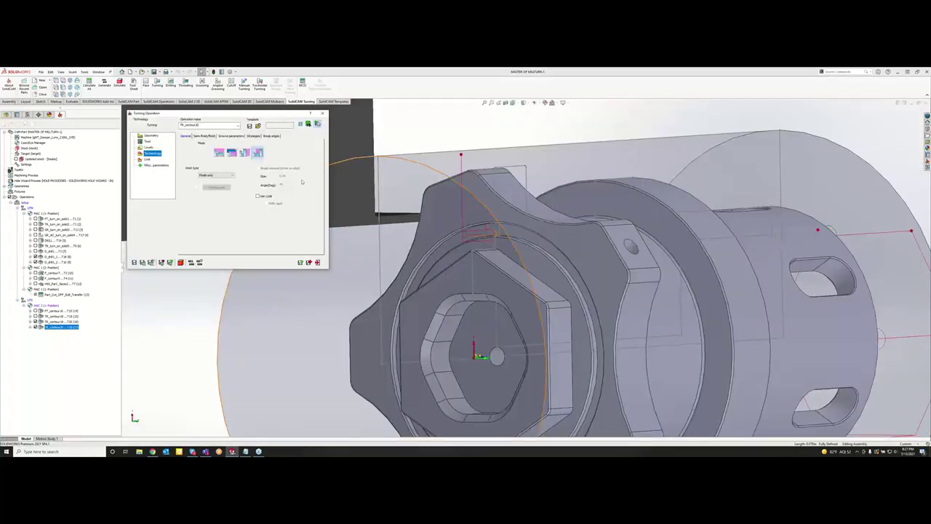
Set the boss corner operation's finish to run on the entire geometry and recalculate it.
left_click(208, 137)
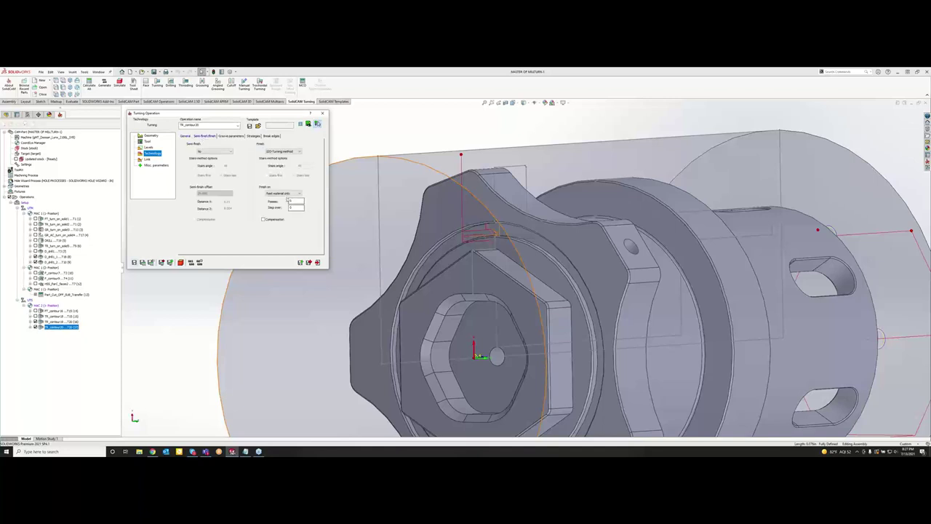
left_click(284, 193)
left_click(277, 202)
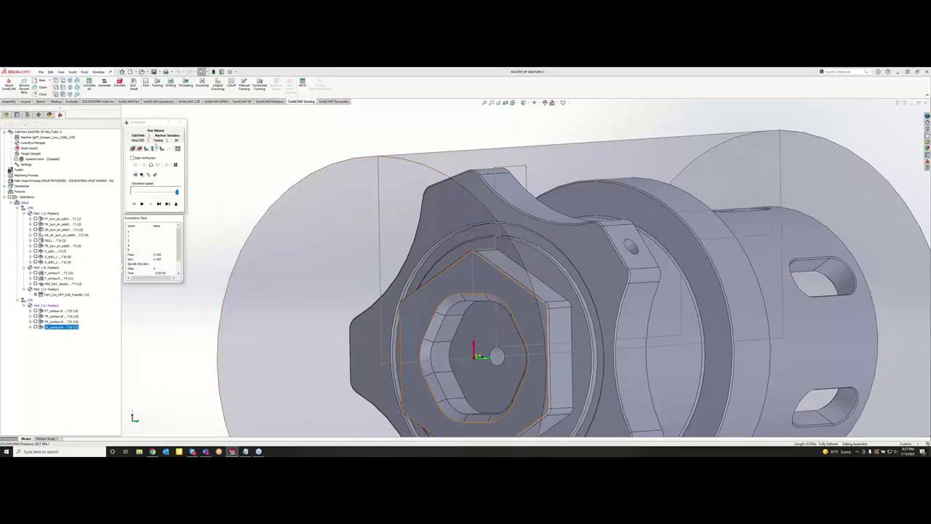
Rerun the Turning simulation of the boss corner finish, step through the tool's moves along the boss, and close it.
left_click(155, 141)
left_click(159, 204)
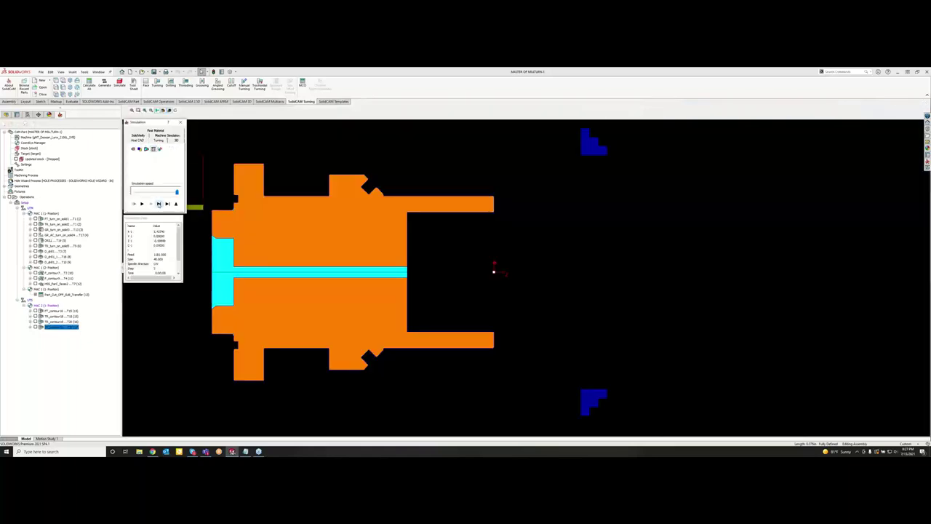
scroll(216, 202, "up", 4)
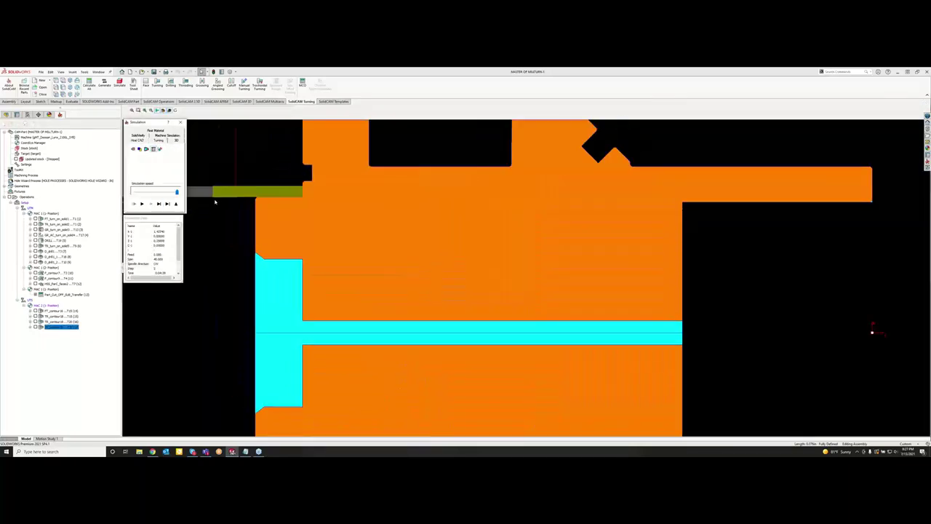
left_click(159, 205)
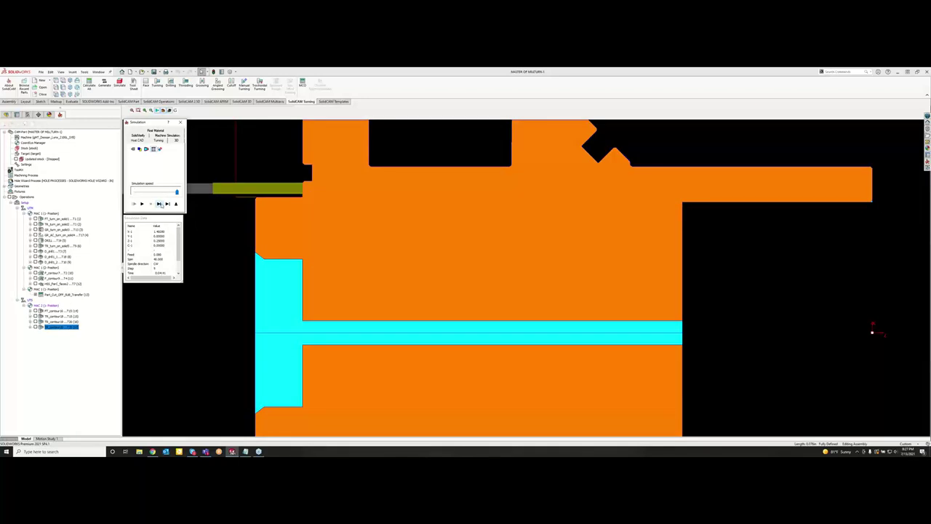
left_click(159, 204)
left_click(180, 122)
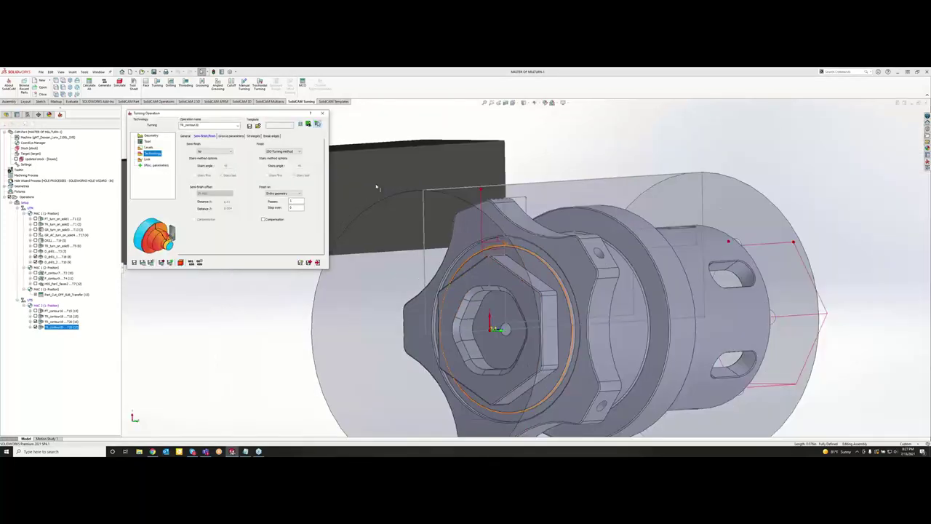
Close the boss corner operation, select all four sub spindle turning operations, and load them into Machine Simulation.
left_click(322, 112)
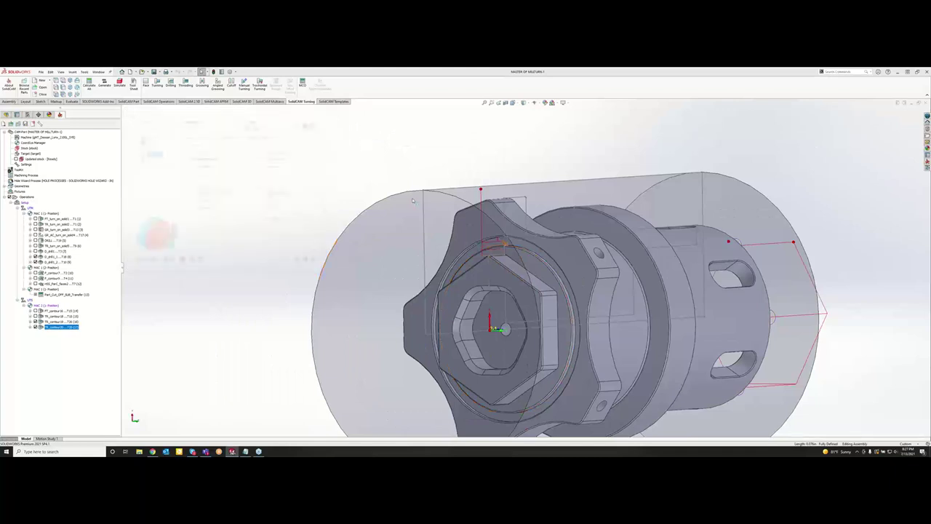
scroll(558, 251, "down", 10)
scroll(553, 273, "up", 5)
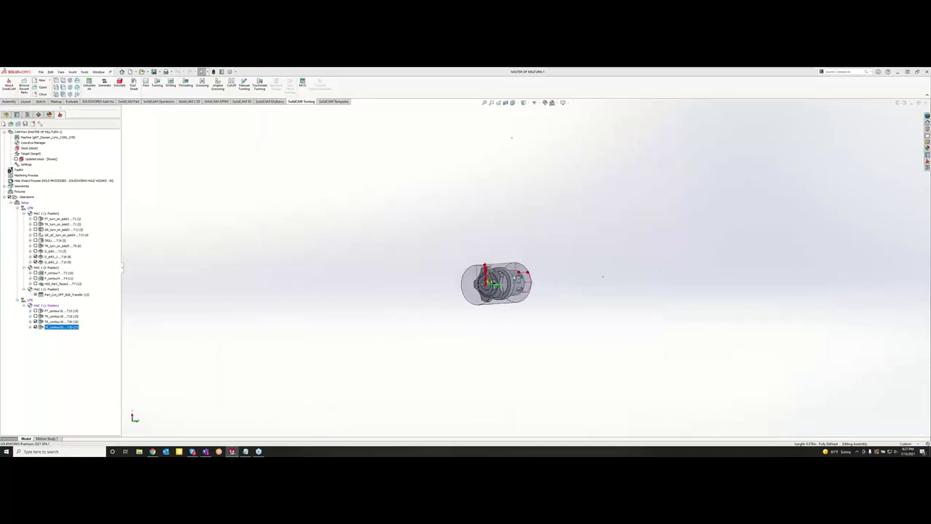
left_click(51, 310, "shift")
right_click(51, 313)
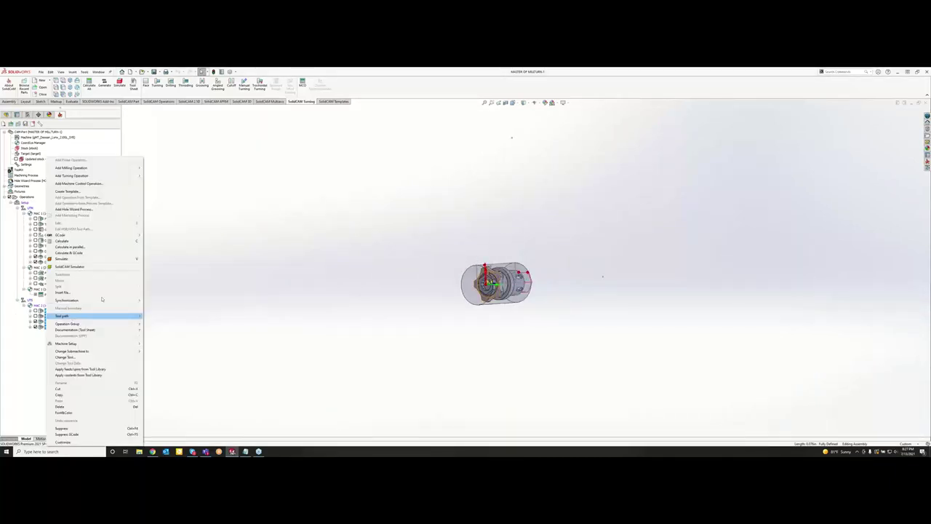
left_click(143, 264)
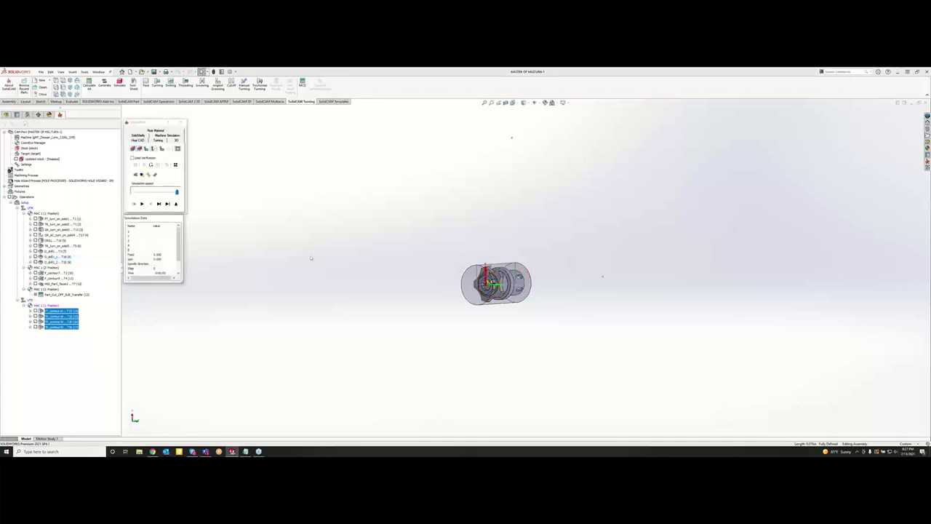
left_click(167, 136)
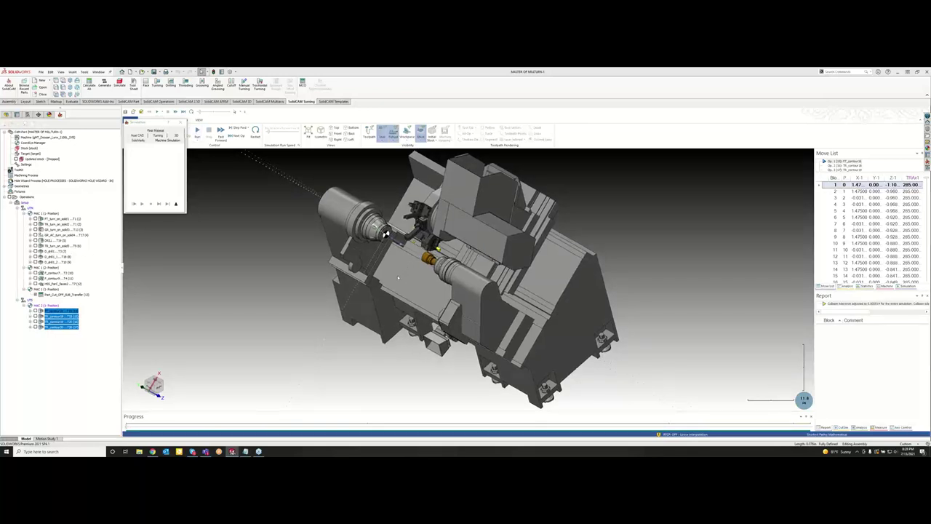
Run the machine simulation of the sub spindle operations, examine the tool cutting the rear boss up close, and close the simulation.
middle_click_drag(391, 272, 470, 214)
scroll(498, 197, "up", 3)
scroll(481, 193, "up", 5)
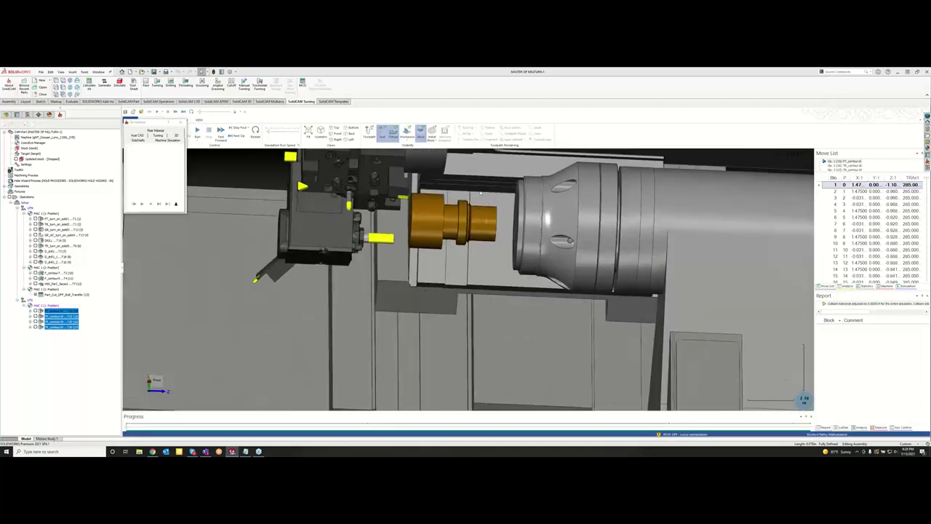
middle_click_drag(469, 259, 523, 284)
left_click(197, 131)
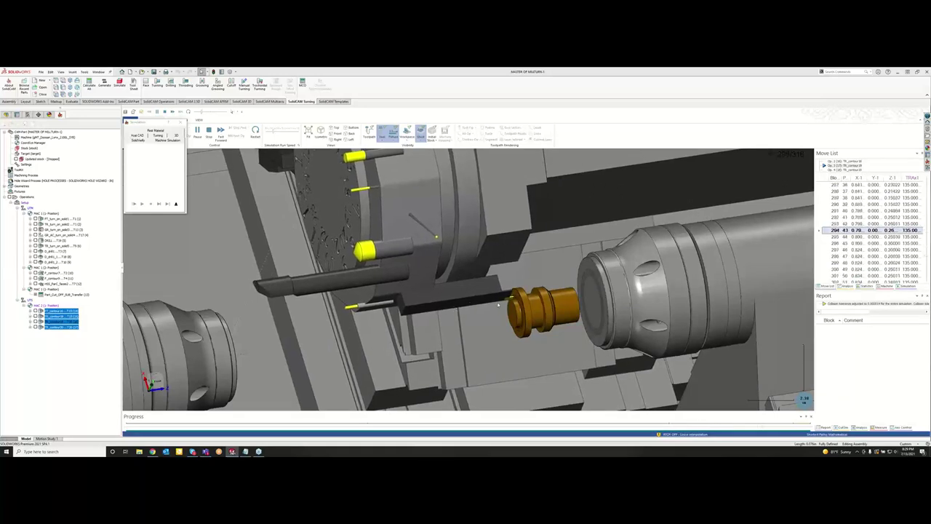
scroll(513, 301, "up", 3)
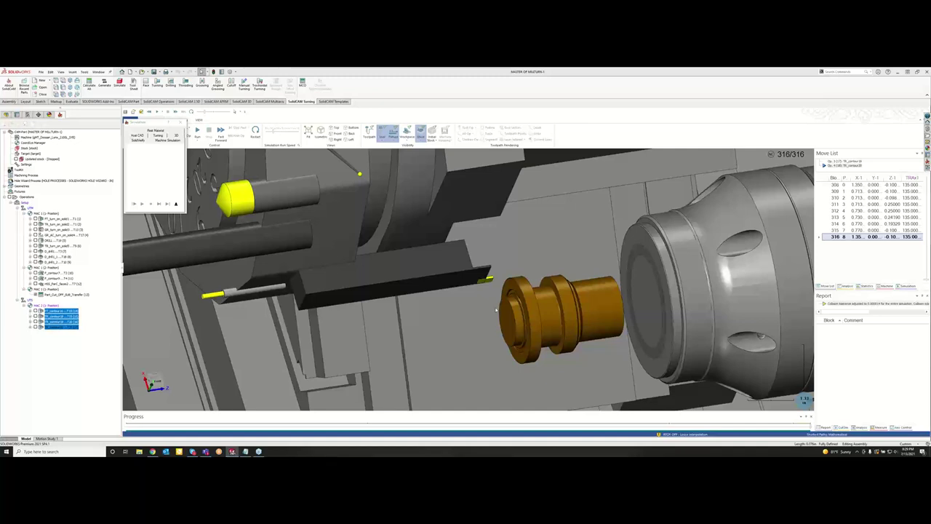
scroll(540, 309, "down", 3)
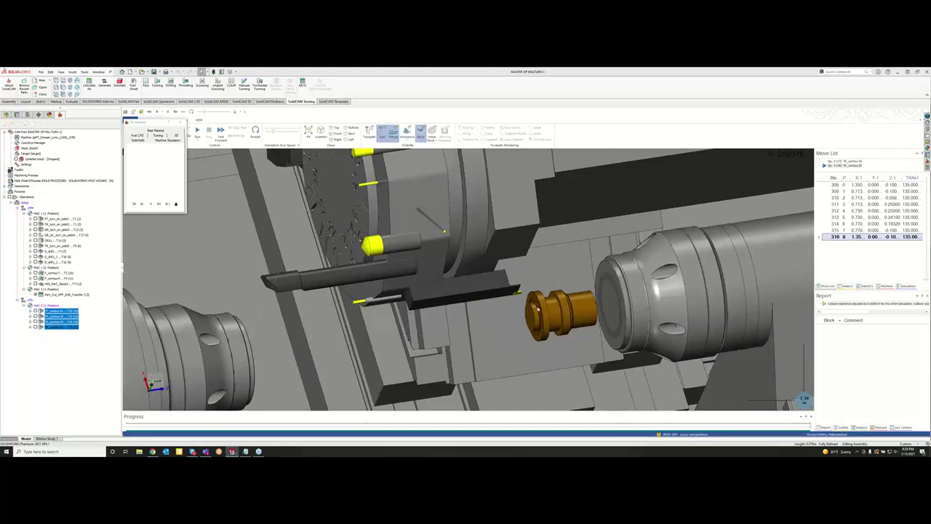
left_click(179, 121)
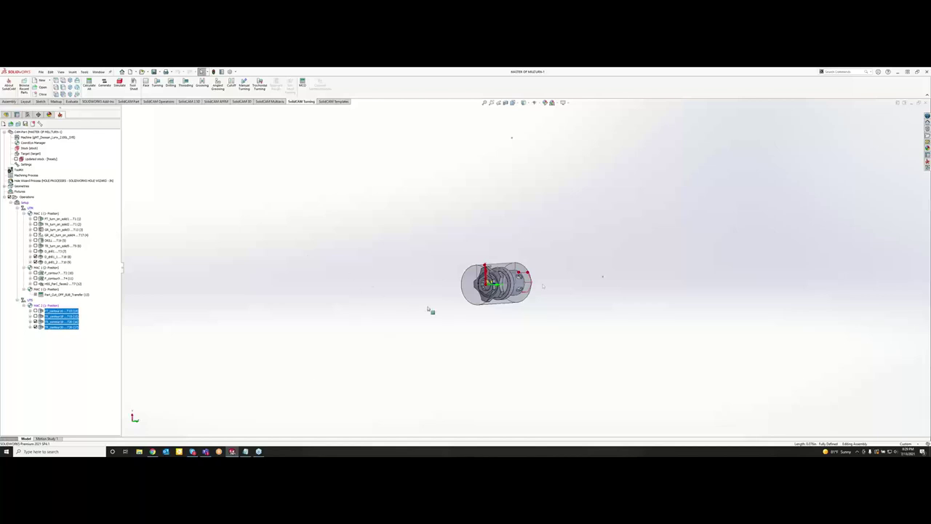
Examine the part's rear end from several angles, including the hex boss, the inner pocket and the small center hole.
middle_click_drag(533, 284, 517, 292)
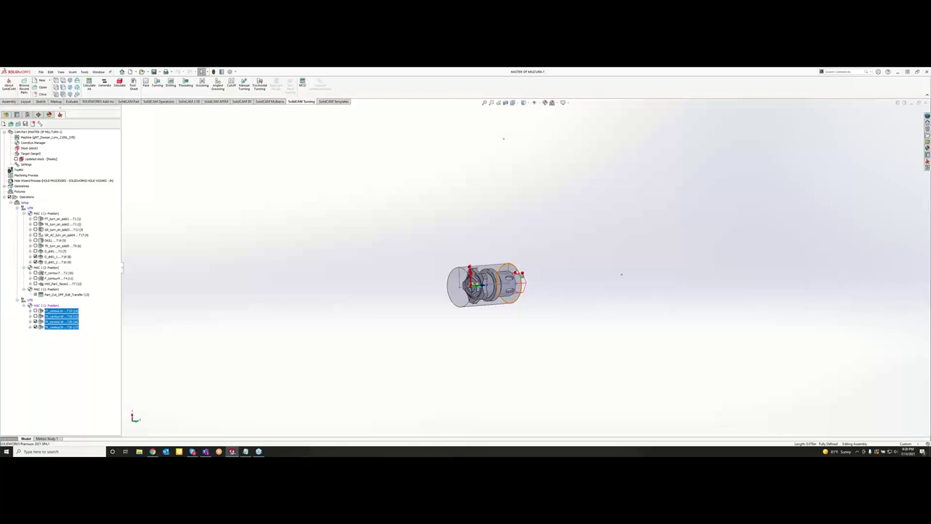
scroll(506, 288, "down", 3)
scroll(507, 288, "down", 2)
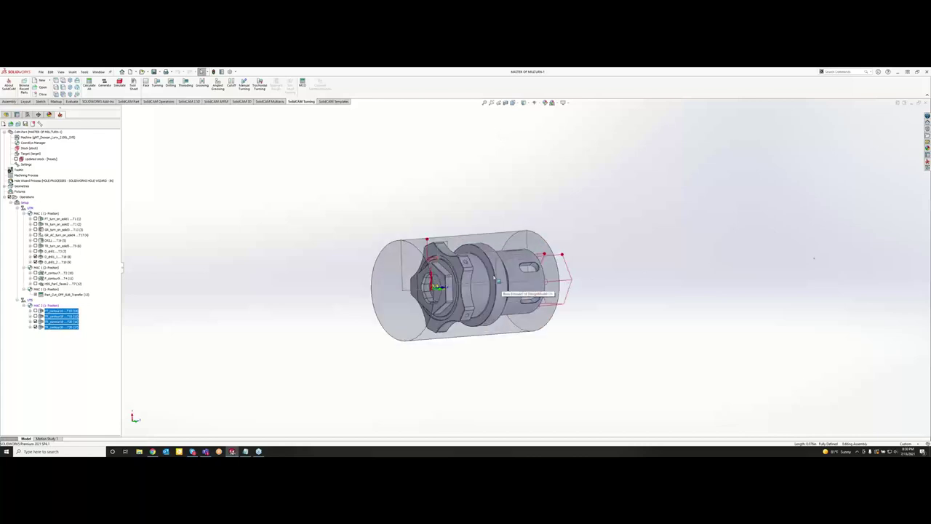
middle_click_drag(507, 289, 473, 331)
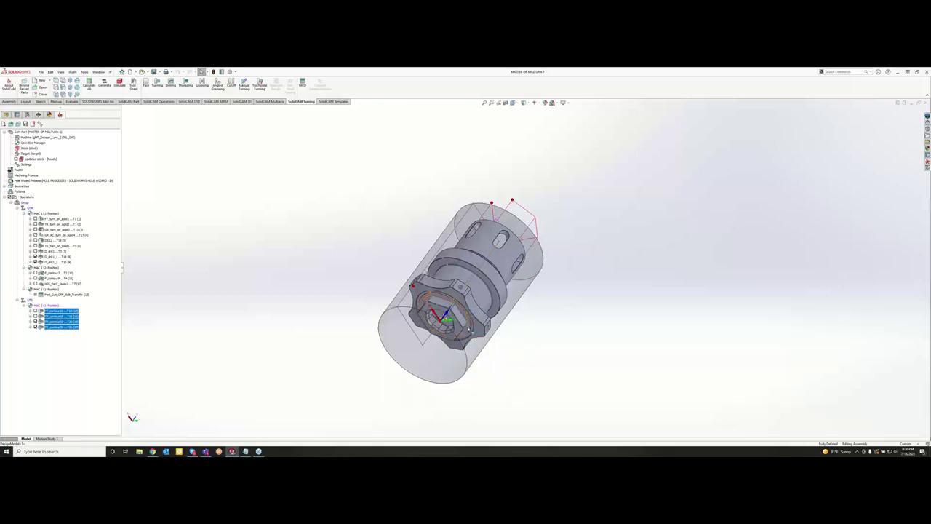
middle_click_drag(465, 326, 472, 323)
middle_click_drag(527, 351, 442, 240)
middle_click_drag(477, 330, 586, 295)
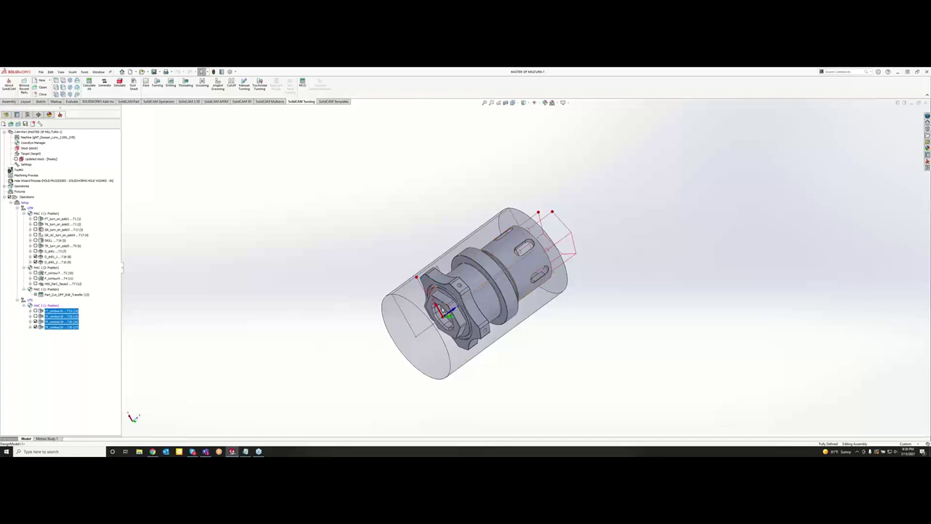
middle_click_drag(442, 313, 470, 294)
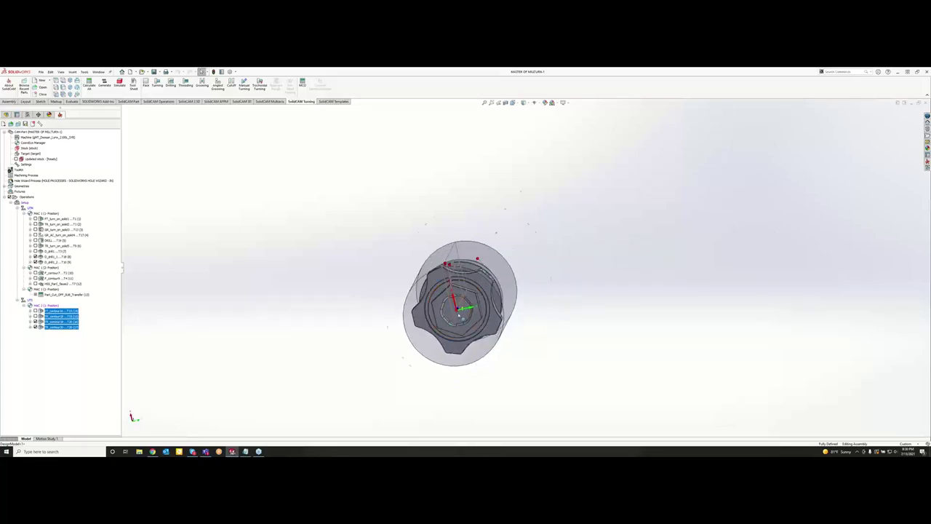
scroll(458, 315, "down", 2)
middle_click_drag(458, 316, 435, 329)
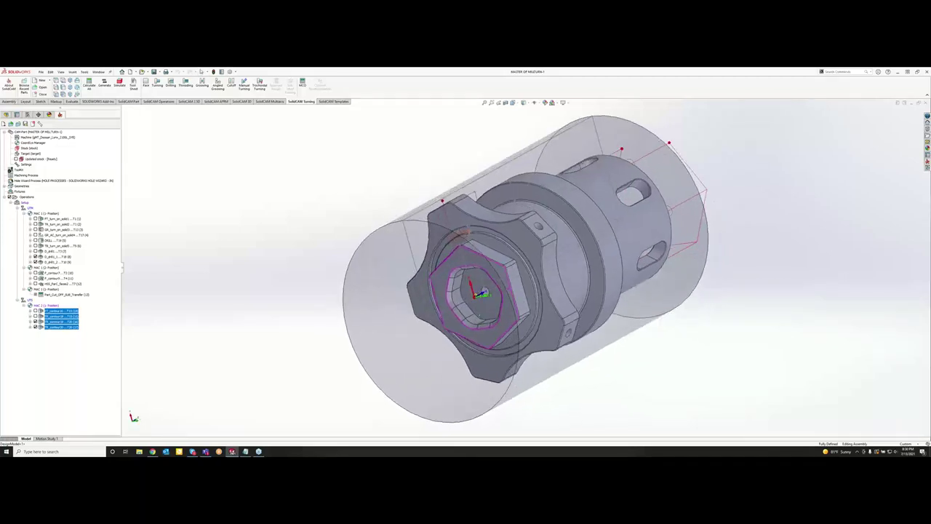
scroll(480, 294, "up", 2)
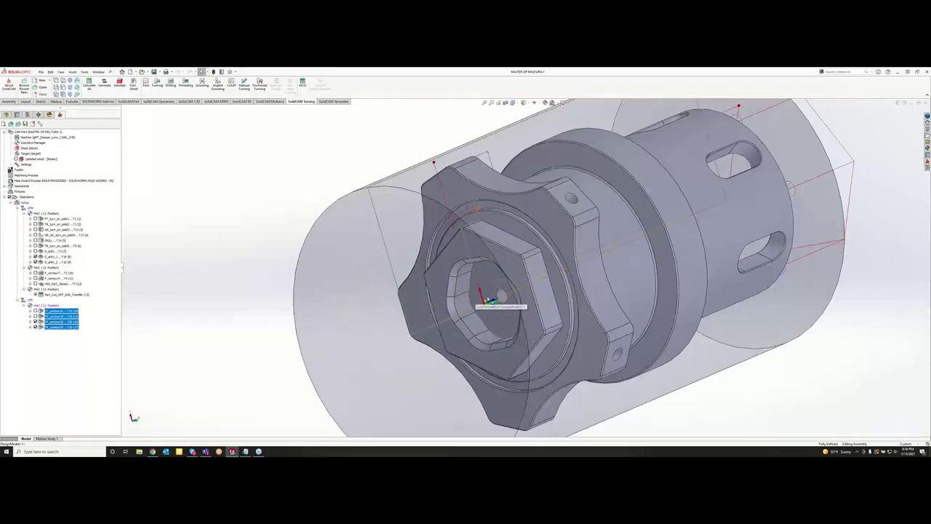
middle_click_drag(486, 298, 509, 224)
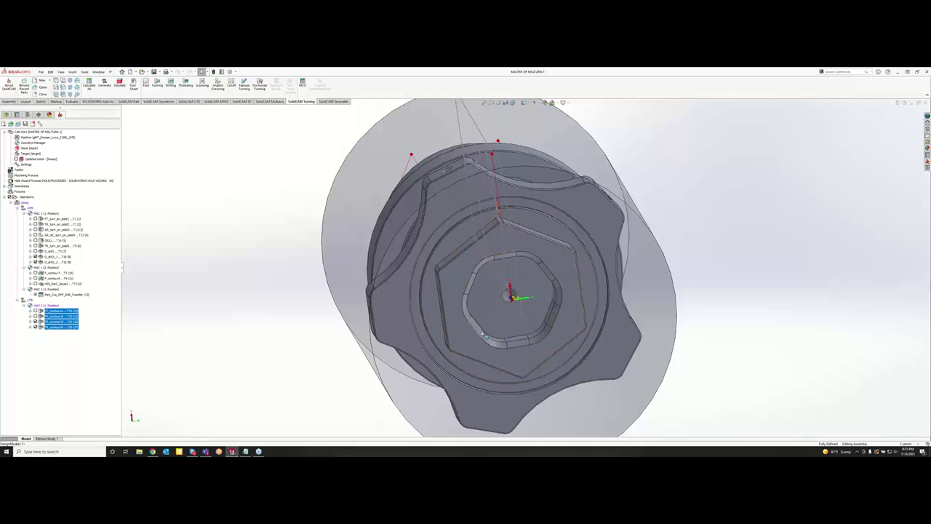
middle_click_drag(554, 309, 564, 351)
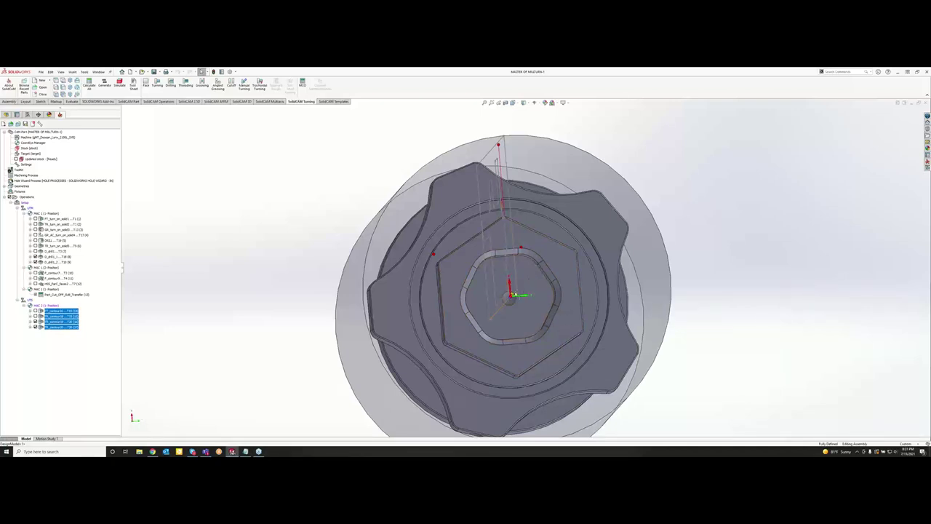
middle_click_drag(530, 278, 511, 337)
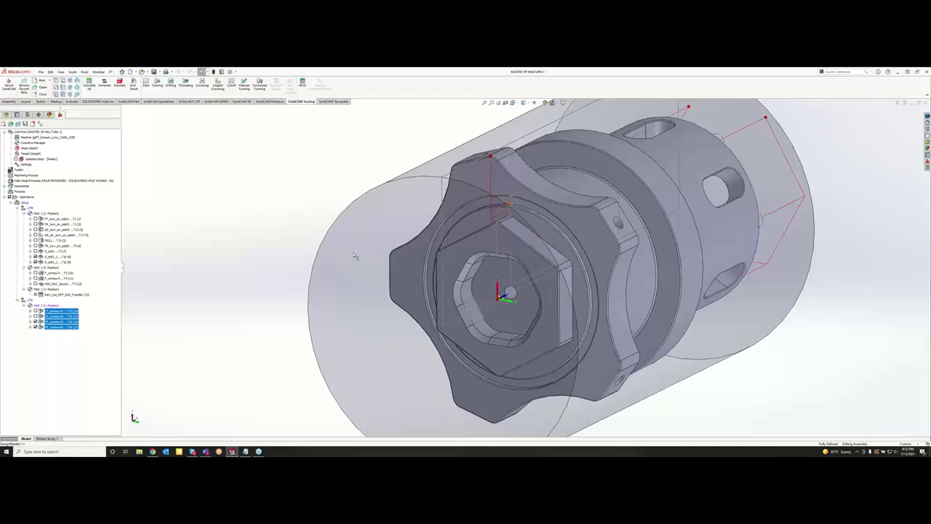
middle_click(568, 306)
middle_click_drag(568, 306, 500, 304)
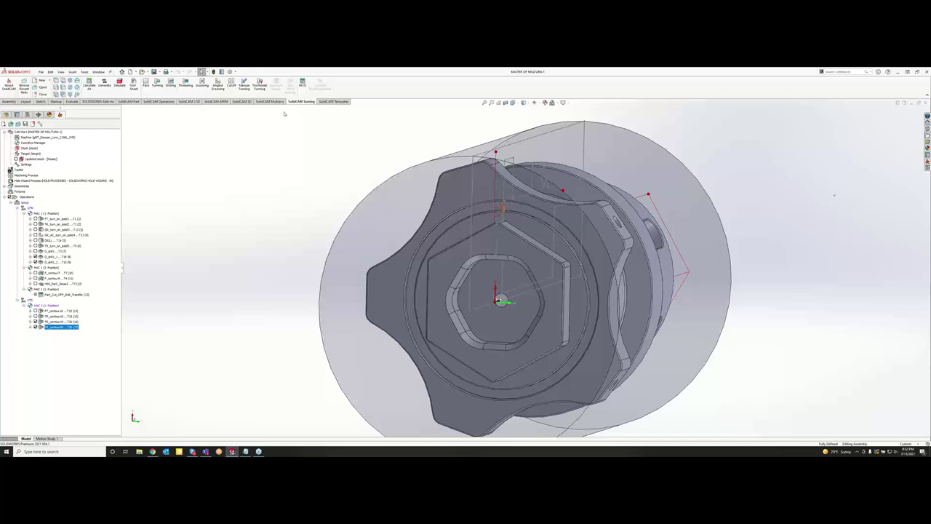
Add a Multi-depth Drilling operation on MAC 2 (1- Position) and define its drill geometry from the small rear center hole.
left_click(271, 102)
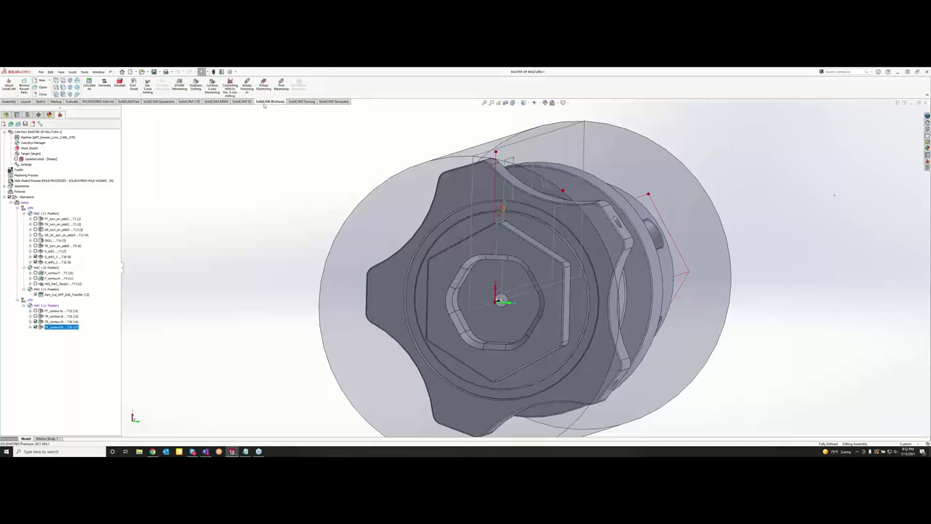
left_click(191, 101)
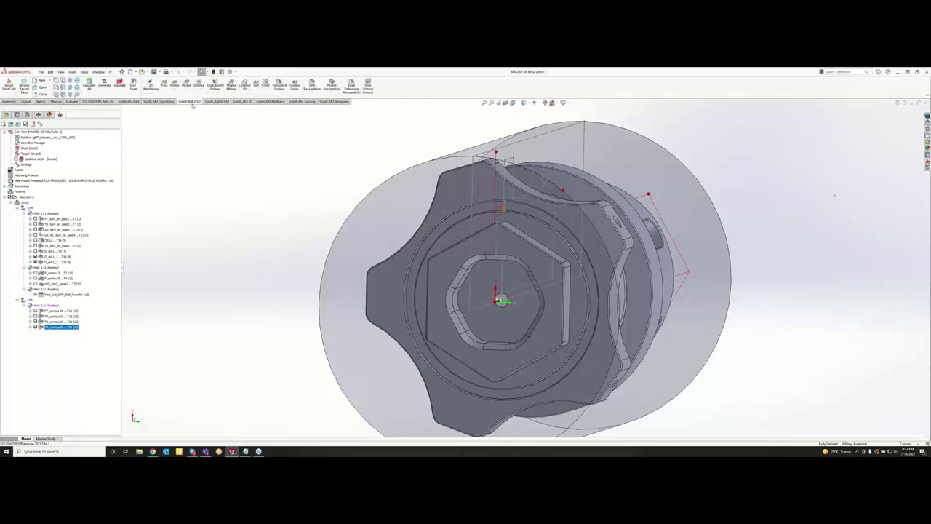
left_click(216, 85)
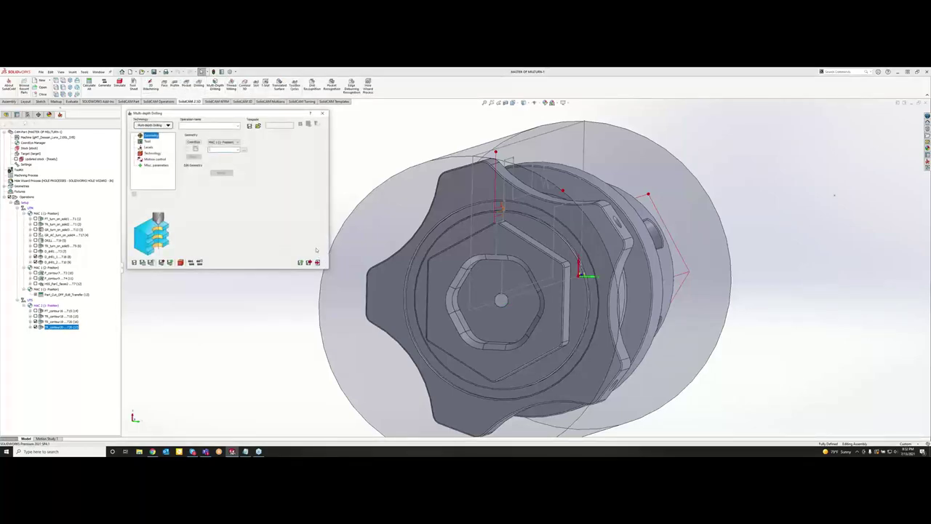
left_click(231, 142)
left_click(225, 154)
left_click(220, 166)
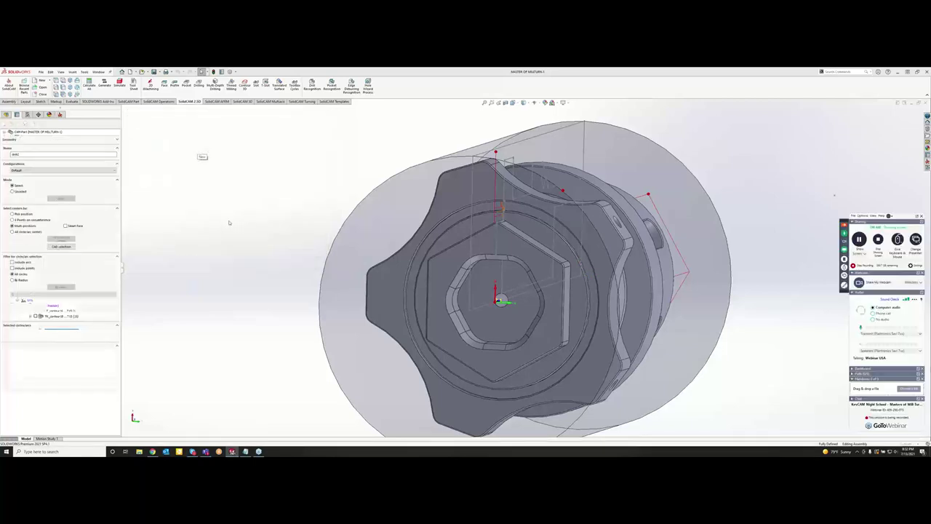
left_click(501, 304)
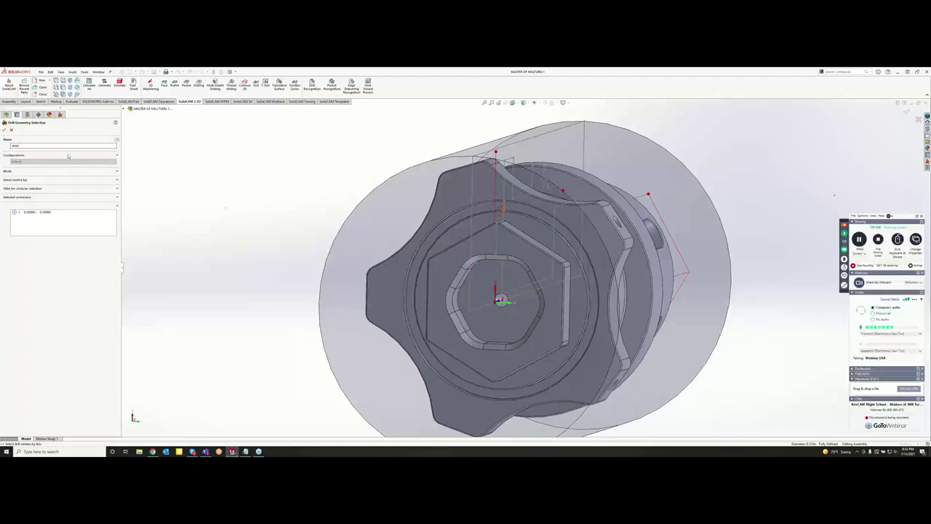
left_click(5, 129)
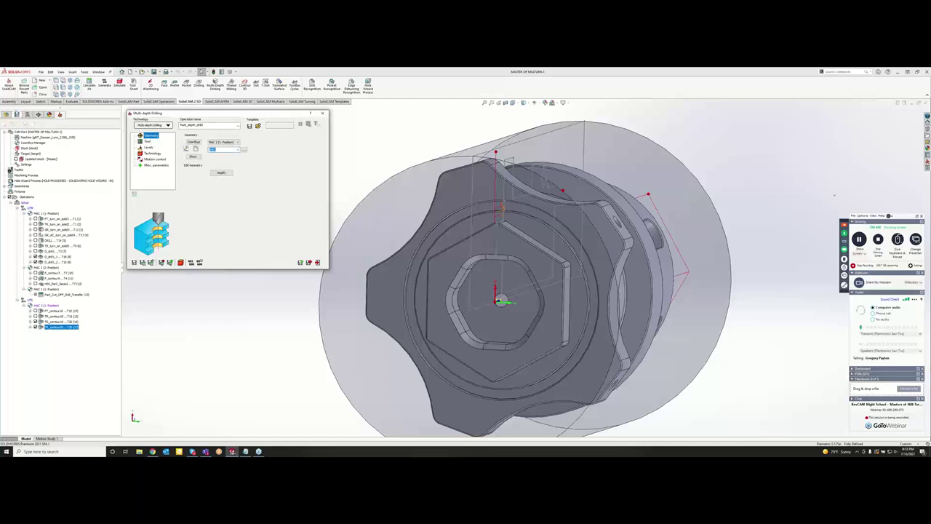
Add a second coordinate system position to MAC 2 by face selection, with its origin placed at Center of revolution face.
left_click(193, 142)
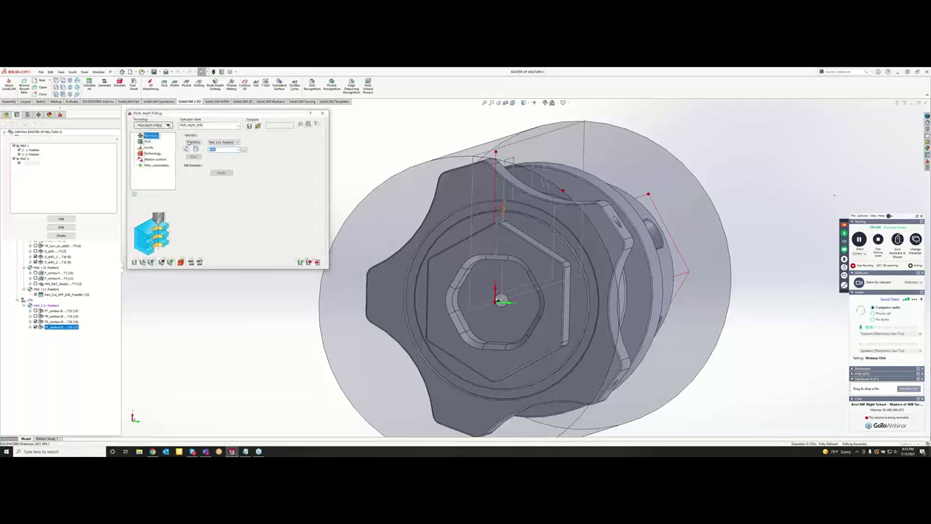
left_click(60, 219)
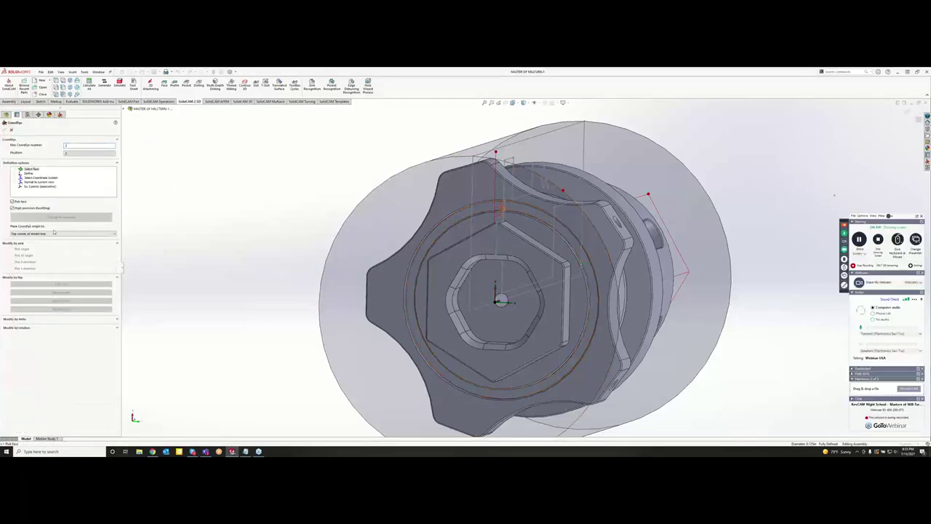
left_click(57, 234)
left_click(54, 243)
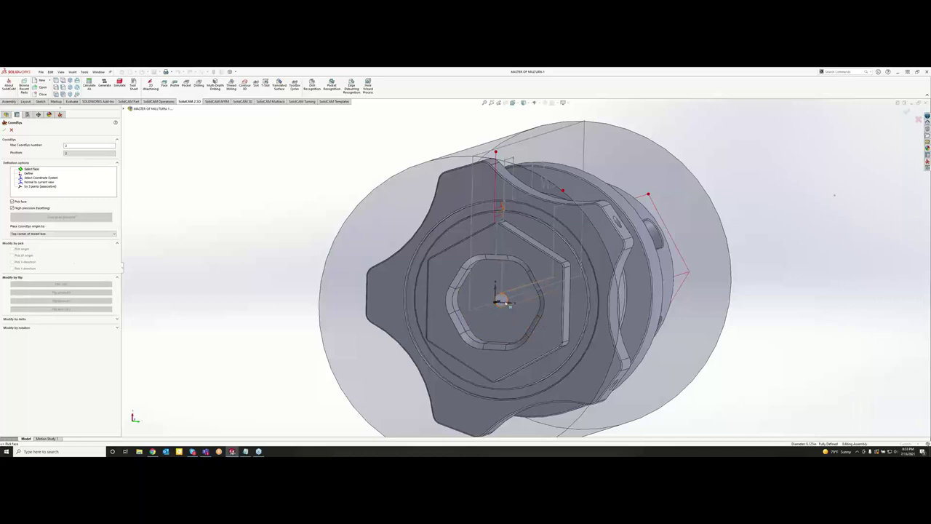
left_click(703, 334)
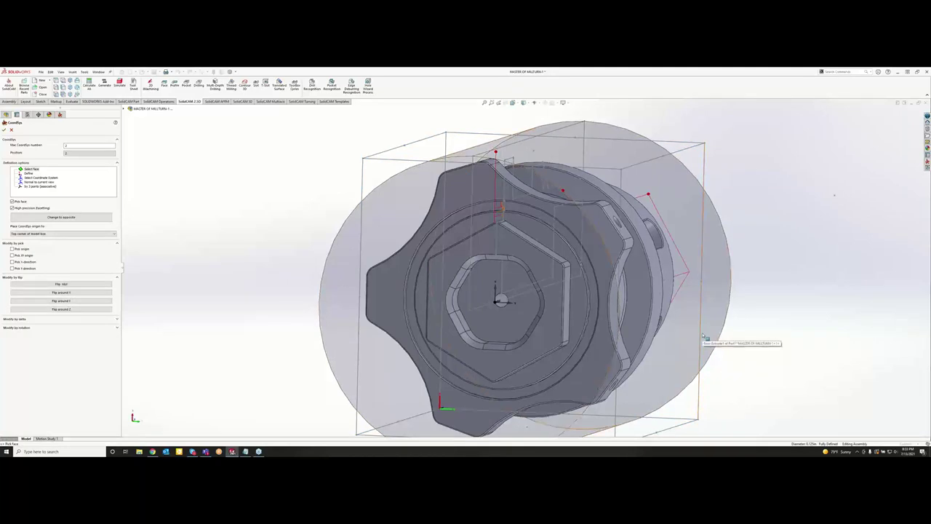
left_click(55, 234)
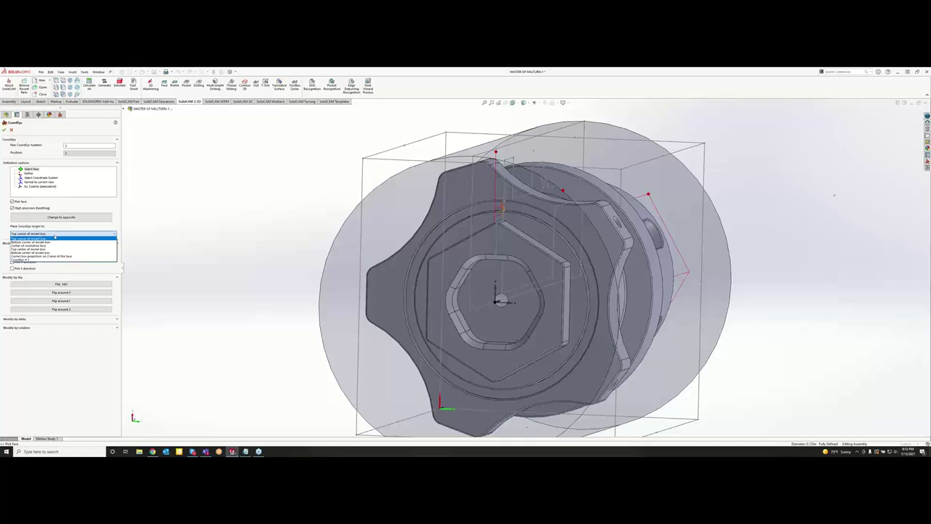
left_click(52, 246)
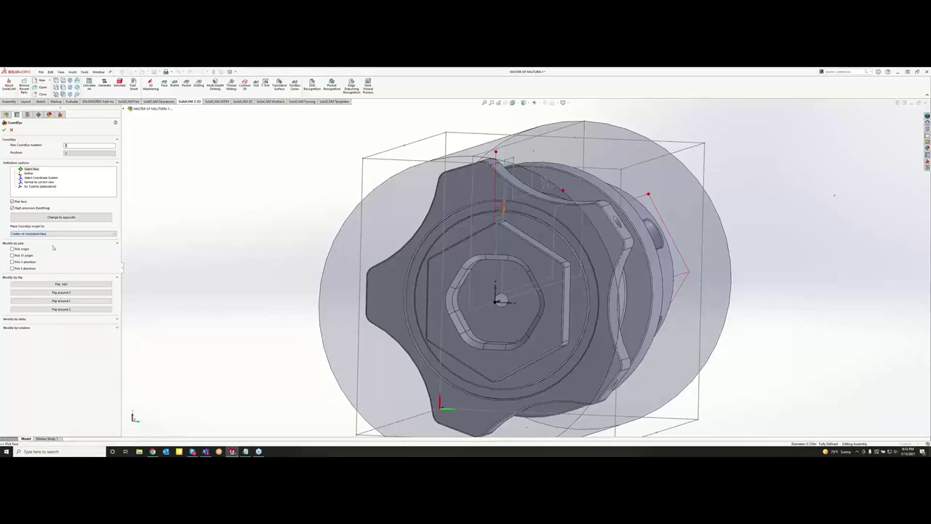
Place the new MAC 2 position on the part axis at the hex boss and accept it with its default levels.
left_click(502, 300)
scroll(501, 300, "down", 6)
middle_click_drag(503, 300, 462, 312)
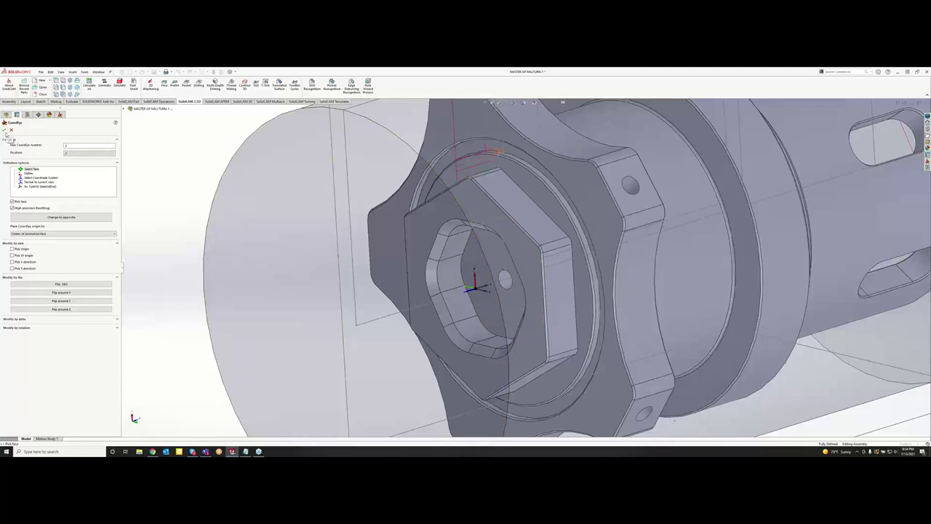
left_click(4, 130)
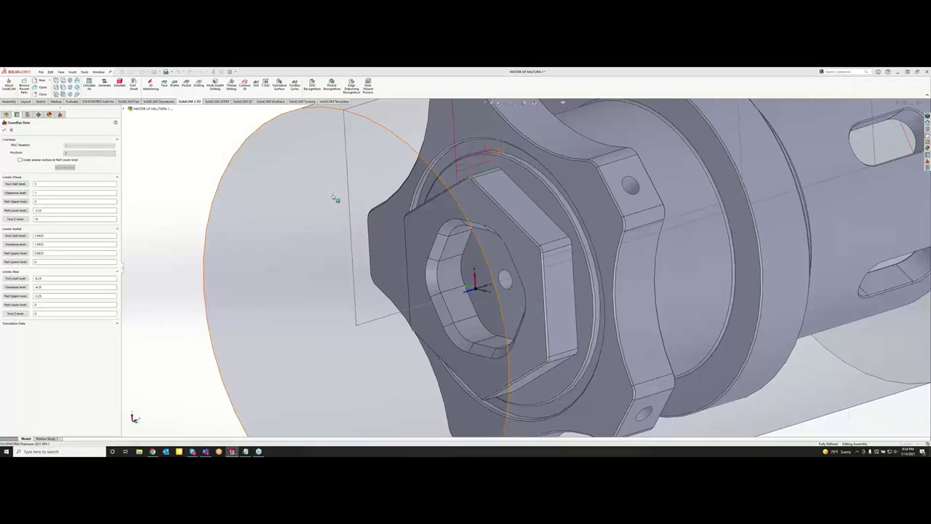
left_click(4, 131)
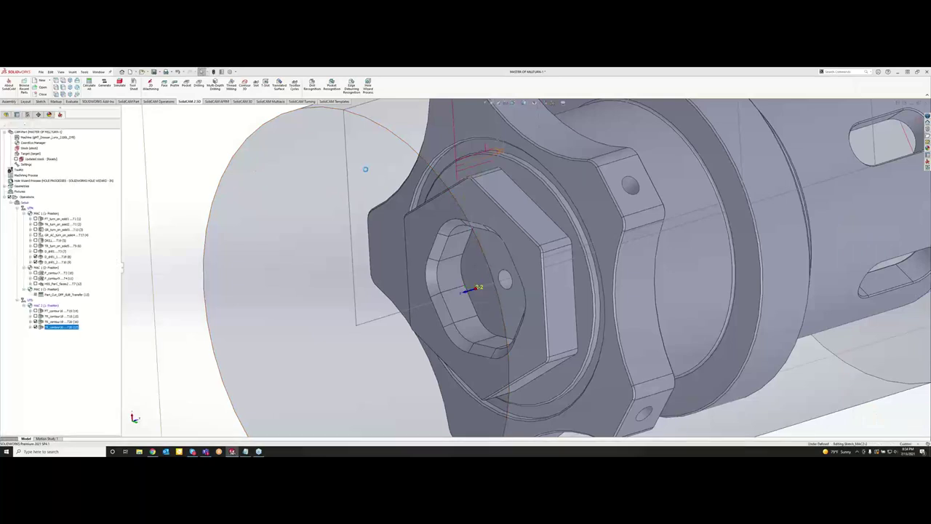
double_click(29, 143)
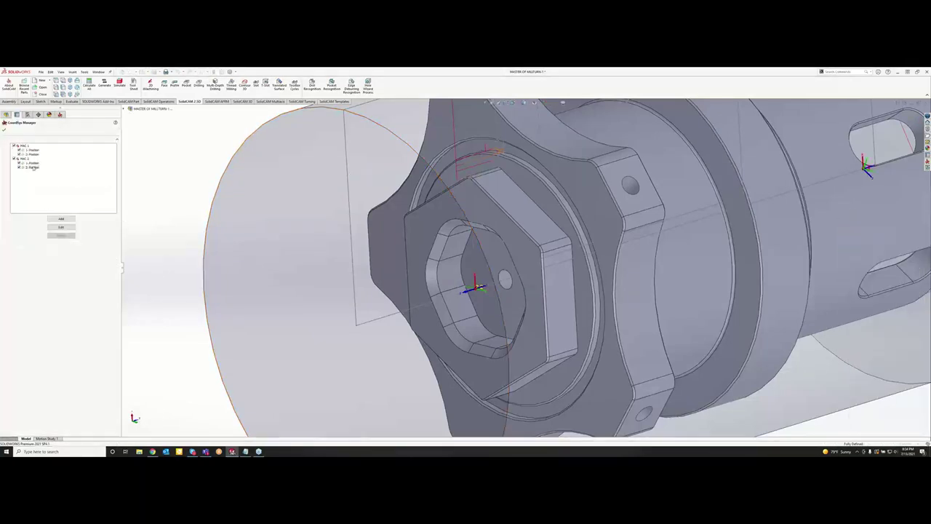
left_click(4, 131)
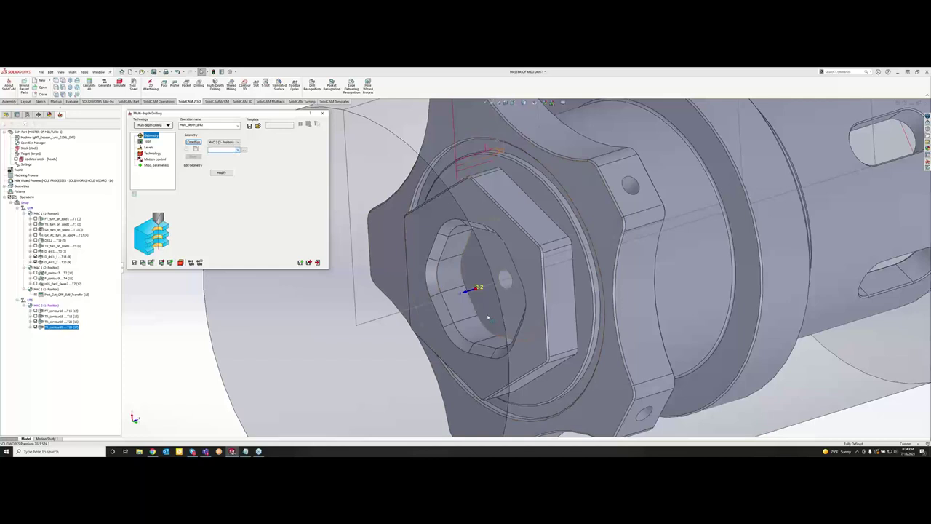
Define the drill geometry on MAC 2 (2- Position) from the small rear center hole.
left_click(195, 149)
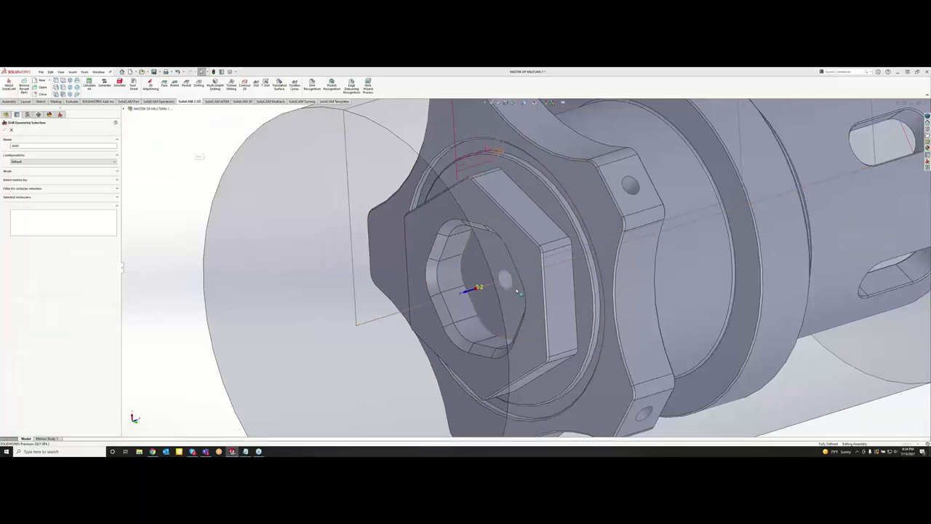
left_click(505, 278)
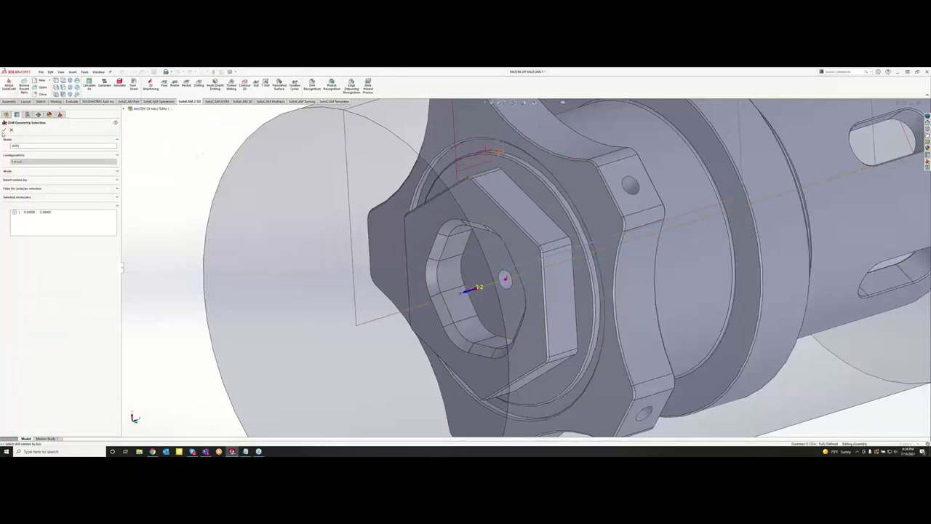
left_click(4, 131)
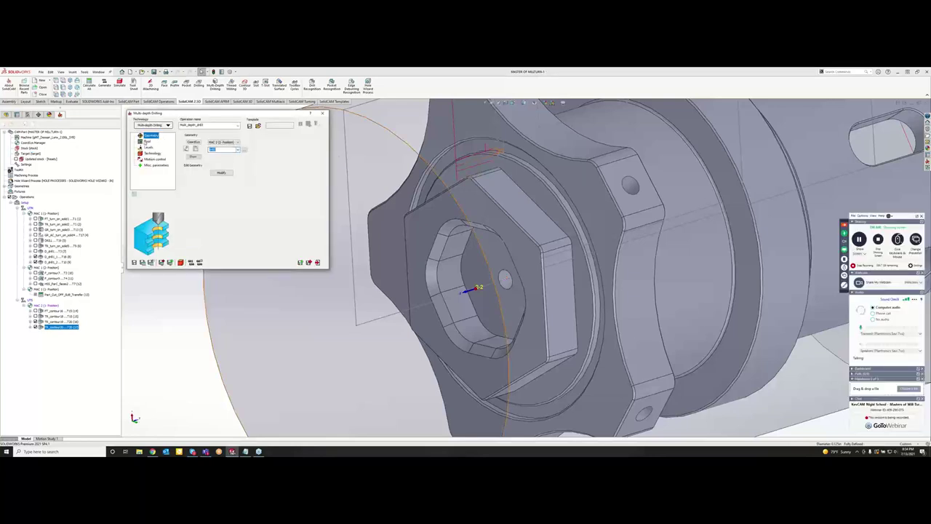
Open the tool table for the drilling operation and check the center hole's diameter and its exit face inside the front bore.
left_click(147, 141)
left_click(222, 234)
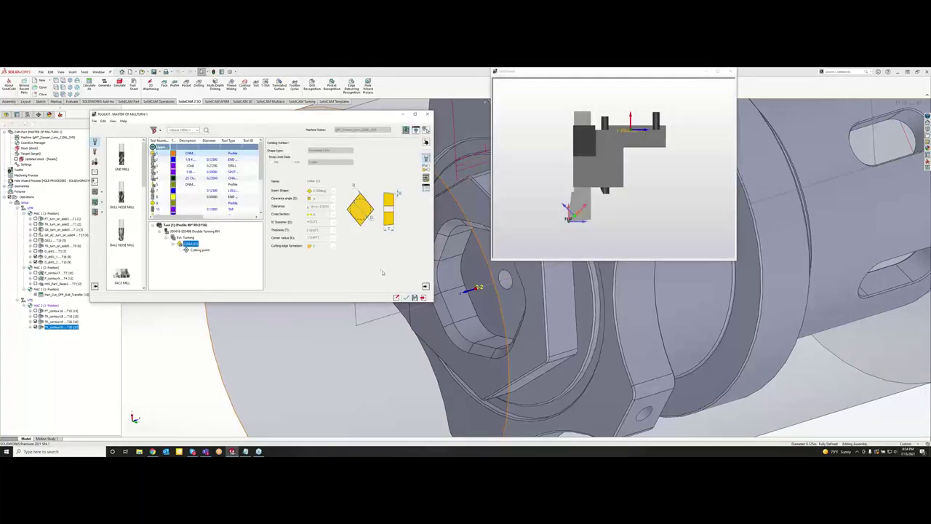
left_click(505, 282)
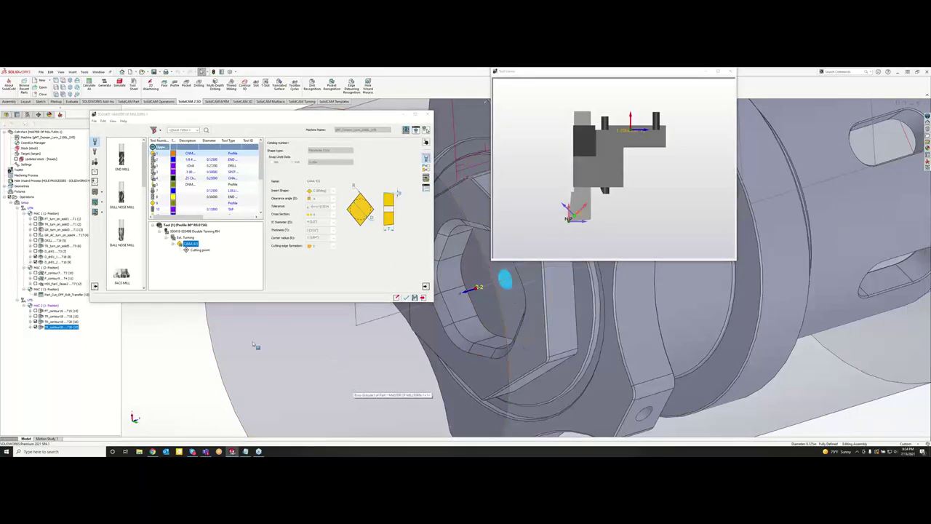
left_click(164, 158)
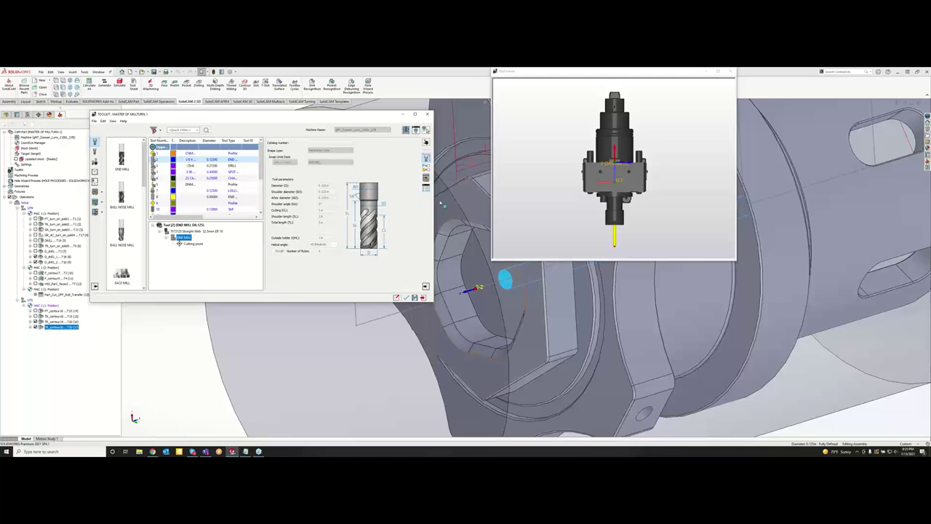
left_click(624, 310)
key("f")
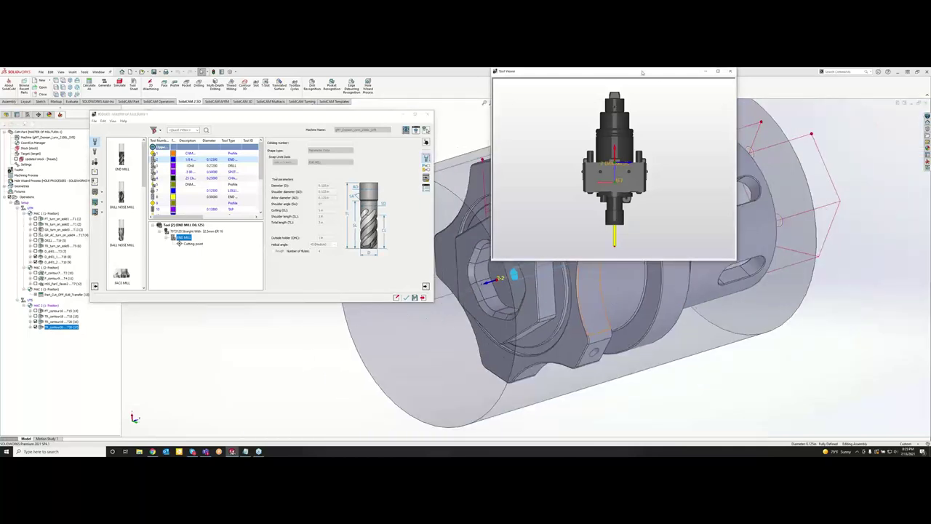
left_click_drag(630, 72, 195, 260)
middle_click_drag(472, 271, 556, 296)
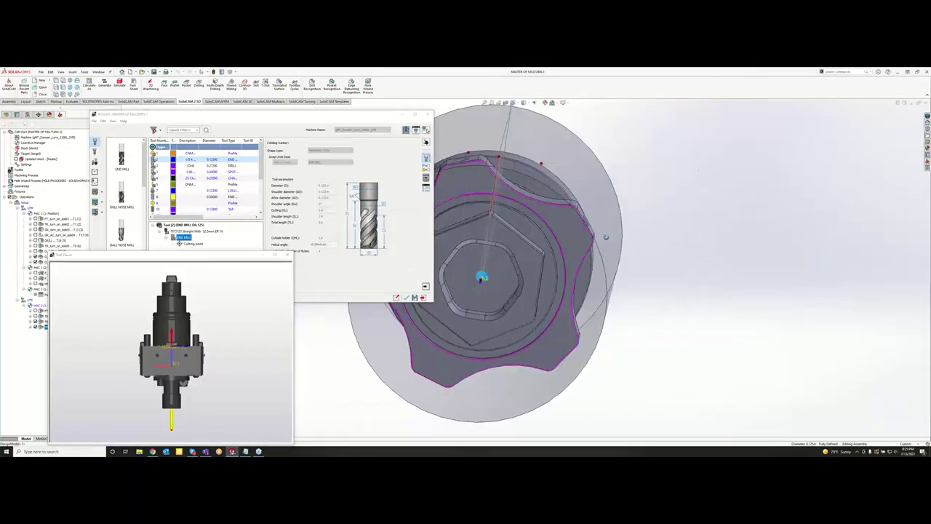
middle_click_drag(477, 317, 469, 353)
left_click(810, 206)
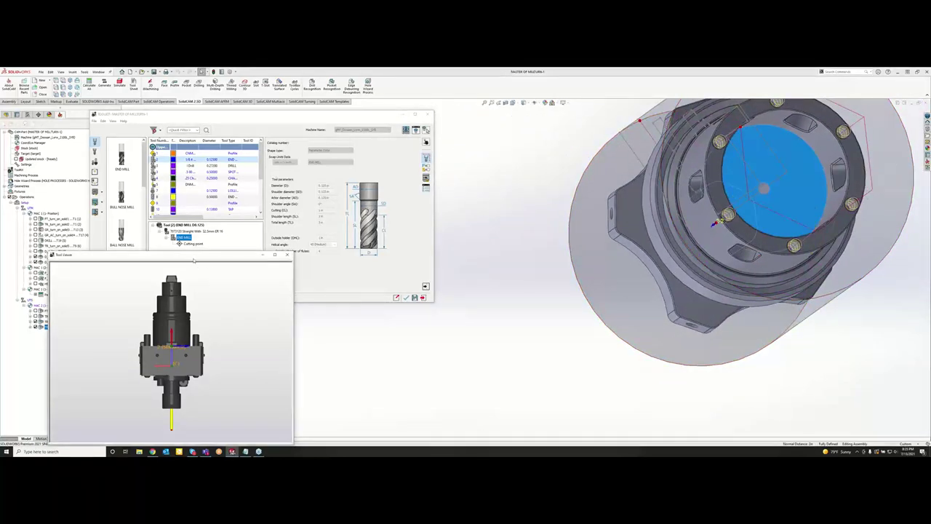
left_click_drag(195, 260, 609, 113)
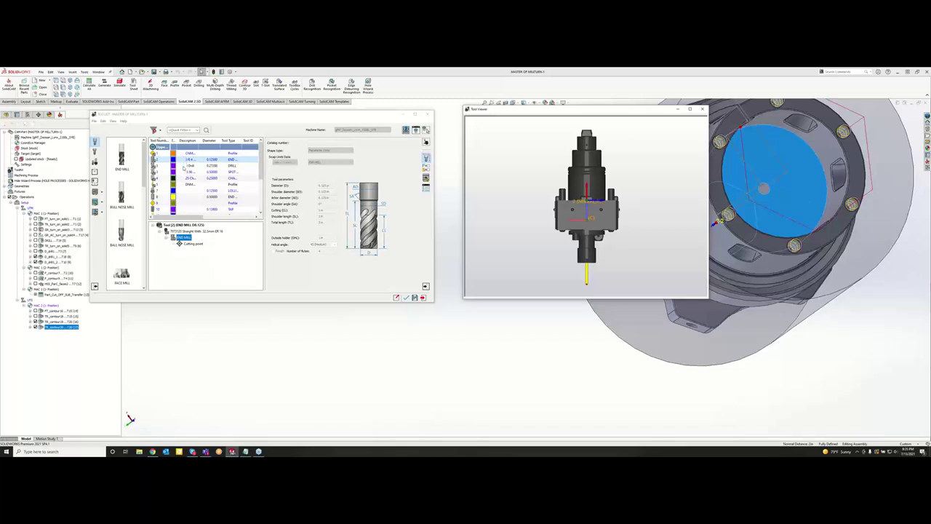
Browse the existing tools and assign tool 18, the 0.125 in drill, to the multi-depth drilling operation.
left_click(184, 165)
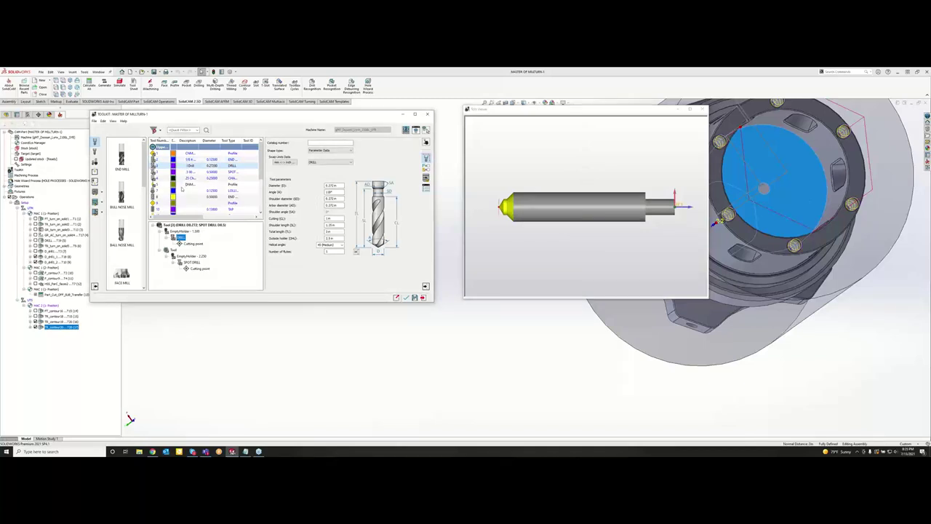
left_click(183, 197)
scroll(183, 207, "down", 1)
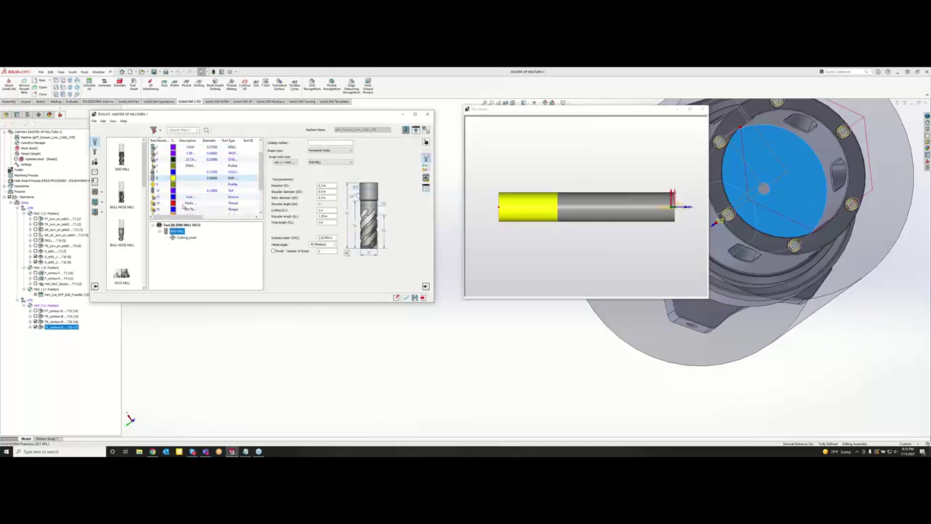
left_click(185, 191)
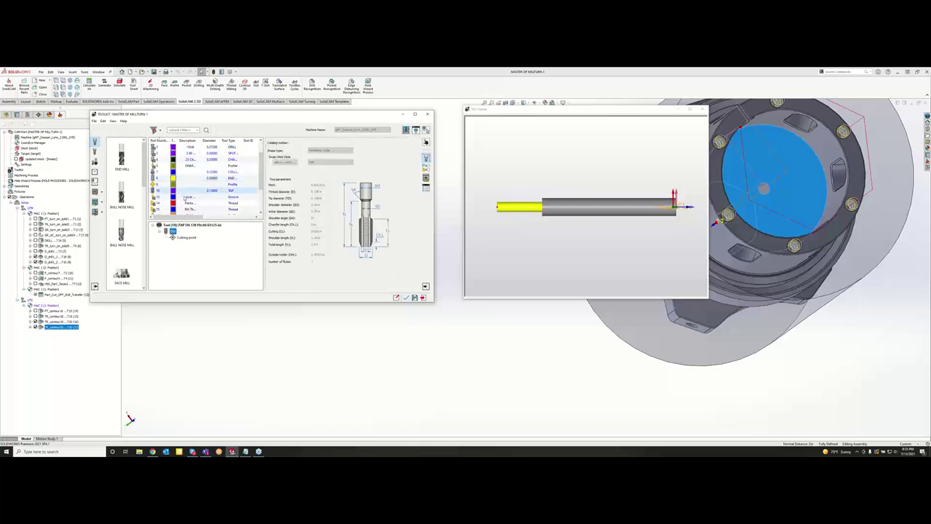
left_click(182, 197)
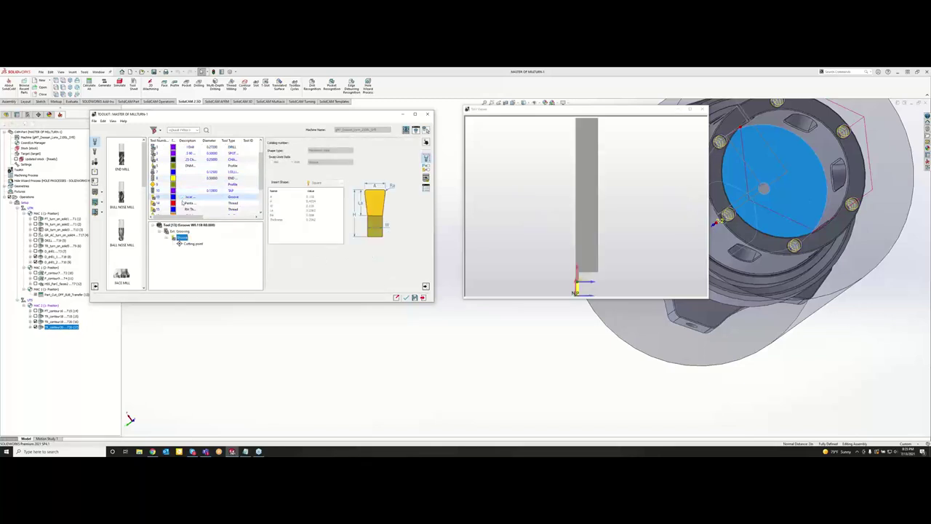
left_click(183, 204)
left_click(182, 208)
scroll(183, 206, "down", 2)
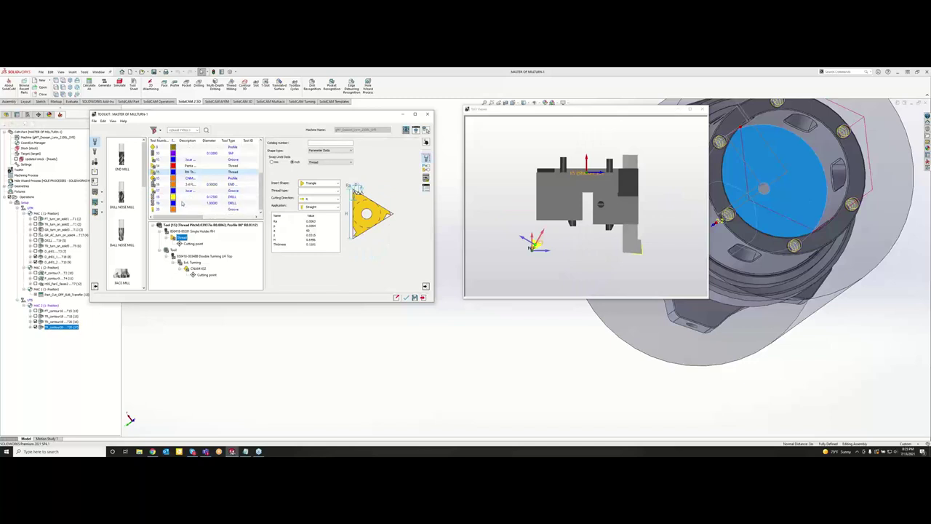
left_click(183, 196)
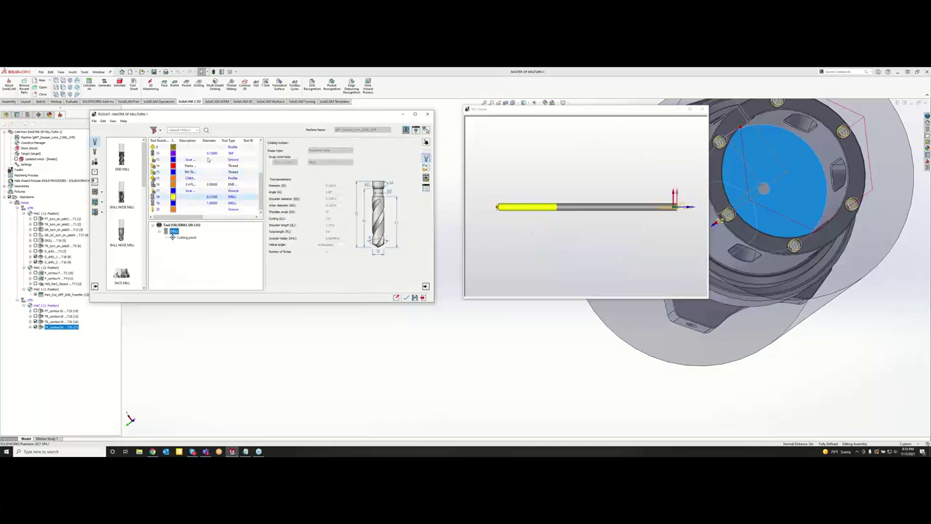
left_click(406, 299)
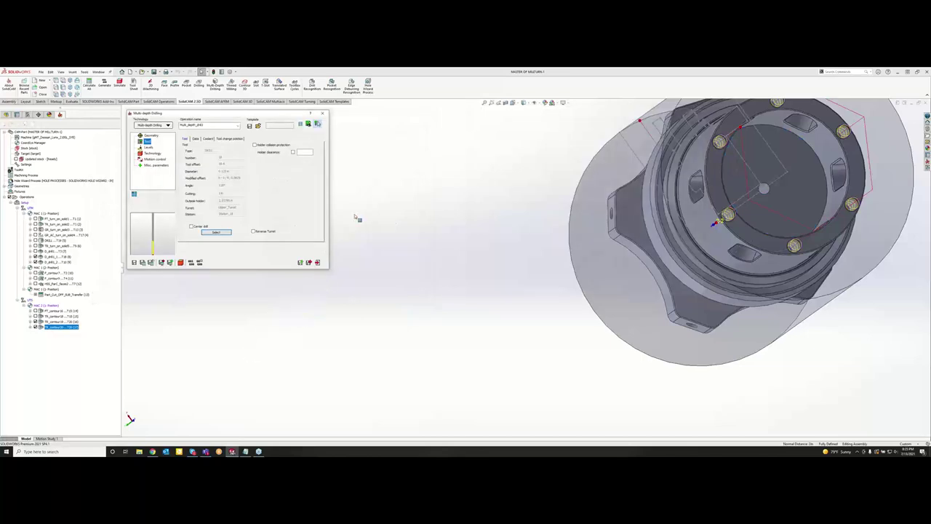
Set the drilling operation's upper level from the end face of the hex boss.
middle_click_drag(641, 223, 382, 224)
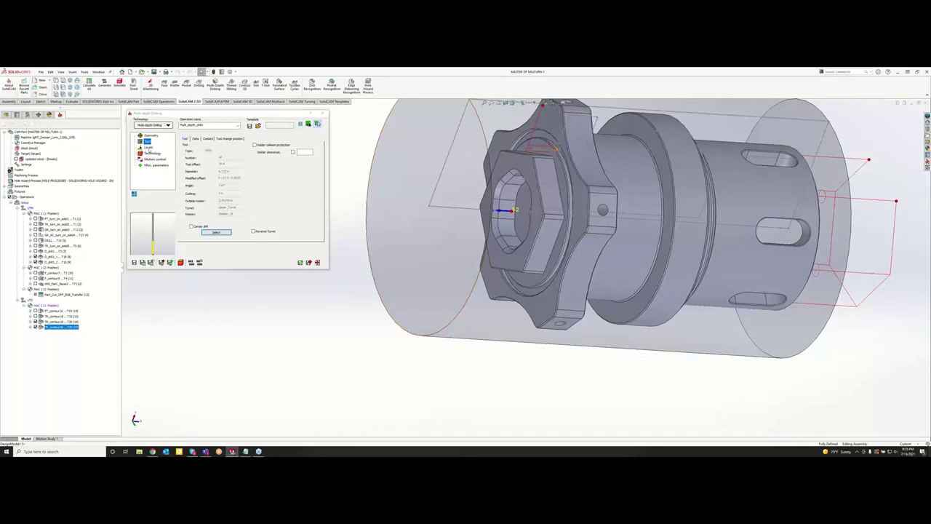
left_click(149, 148)
left_click(225, 176)
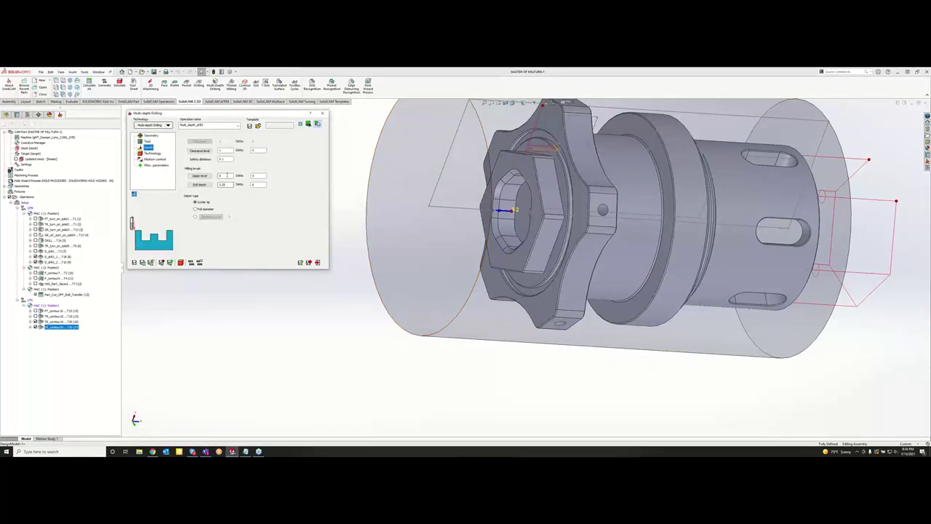
left_click(524, 219)
left_click(505, 176)
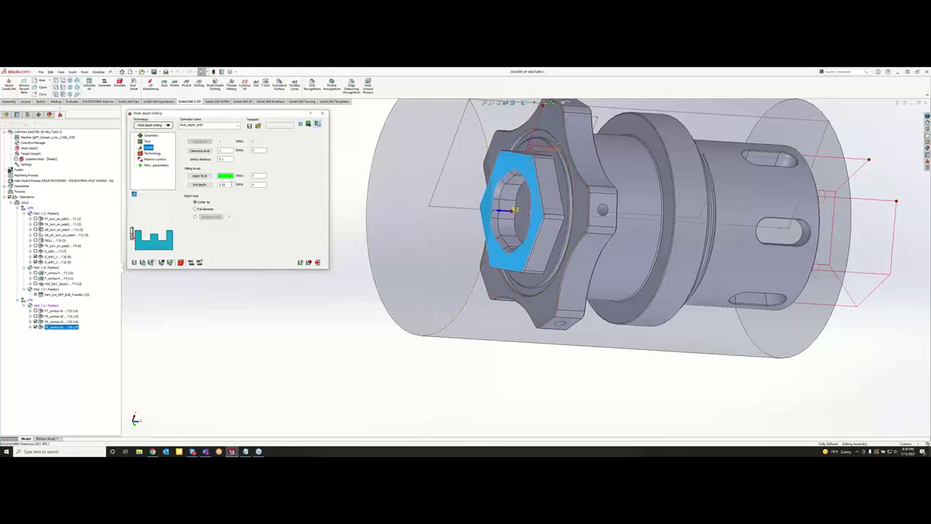
Set the drill depth from the front bore's inner face with a small negative delta, choose Full diameter, and show the technology settings.
left_click(227, 185)
middle_click_drag(666, 209, 530, 224)
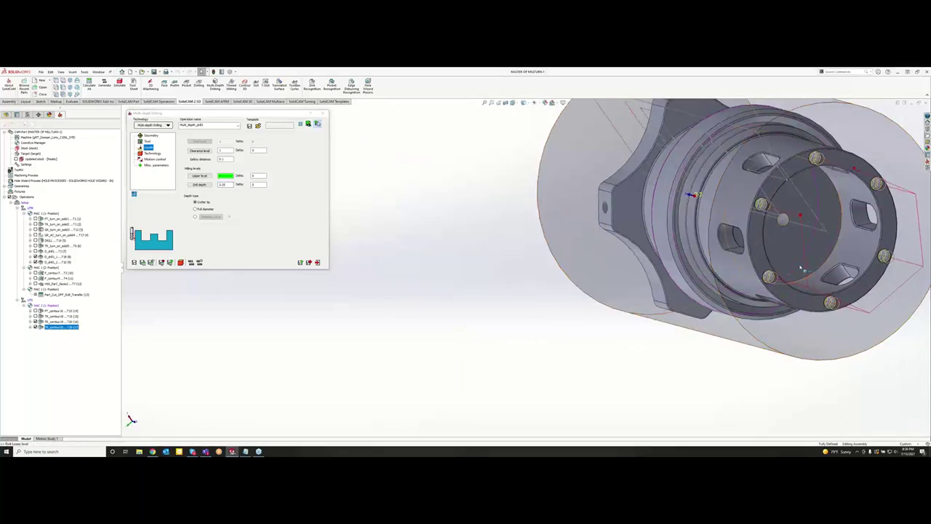
left_click(803, 269)
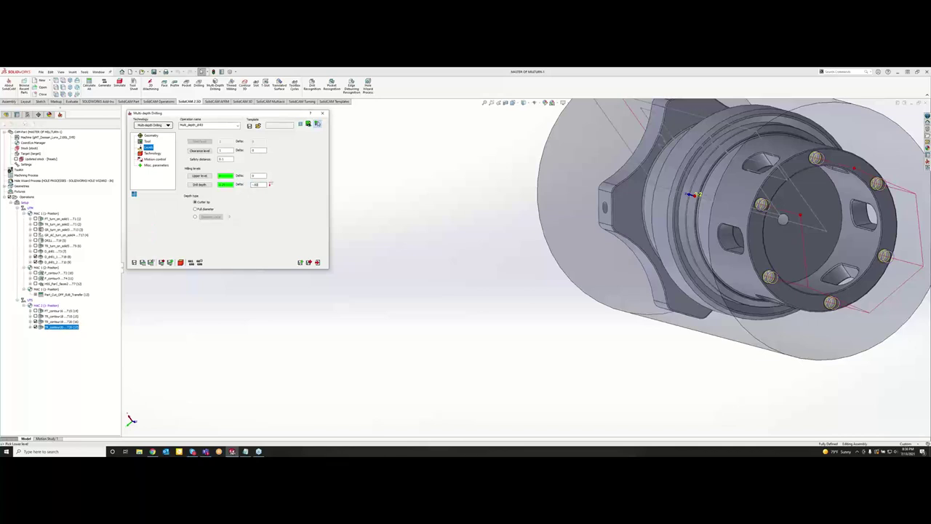
mouse_move(194, 210)
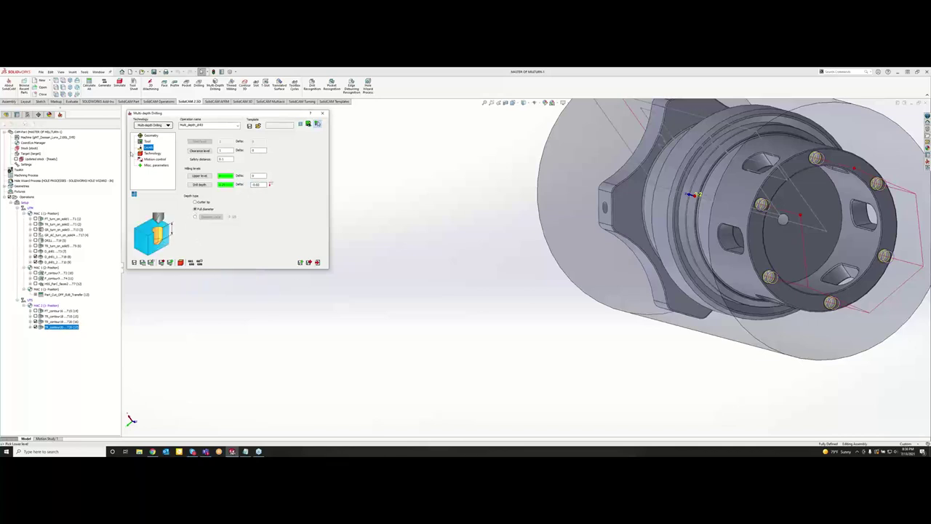
left_click(146, 153)
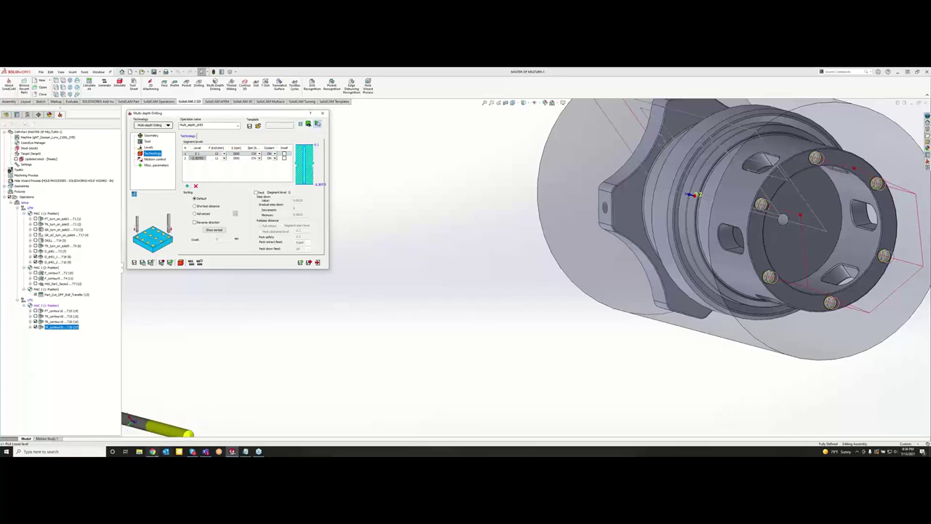
Switch to YouTube, search the SolidCAM University channel for multi, open the KevCAM Night School - Multi Depth Drilling video, and return to SolidWorks.
left_click(152, 451)
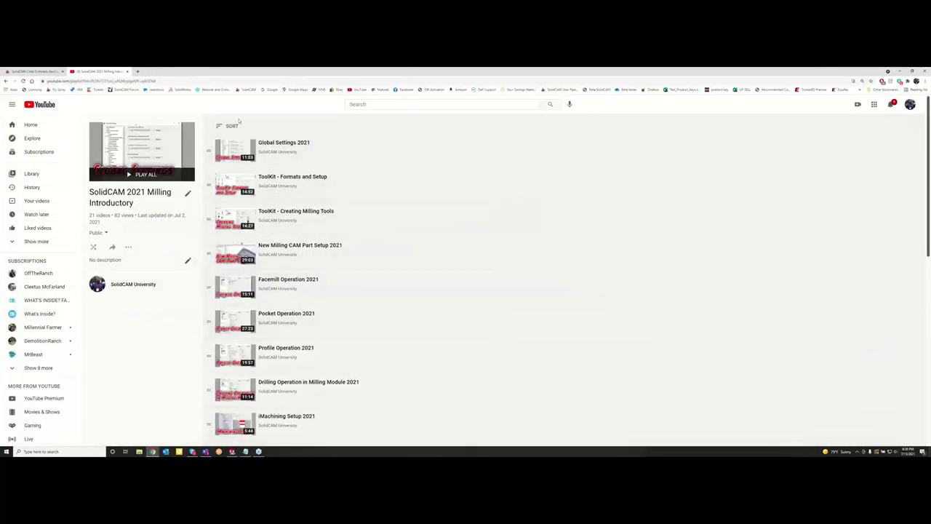
left_click(133, 284)
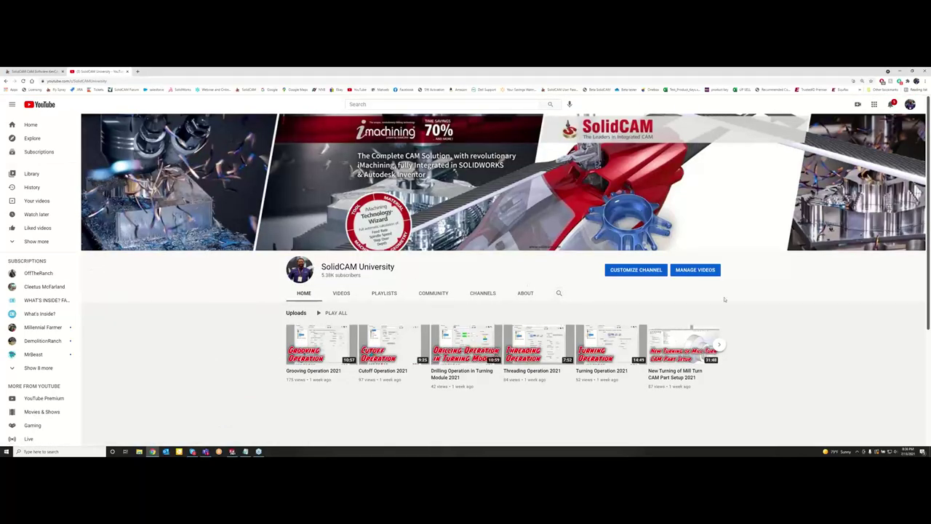
left_click(560, 294)
type("multi")
key("Return")
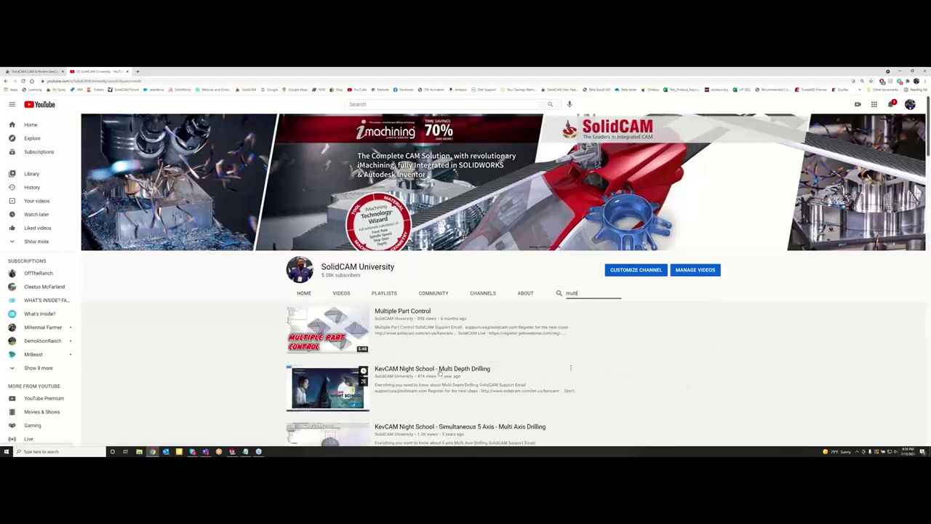
left_click(466, 384)
left_click(370, 243)
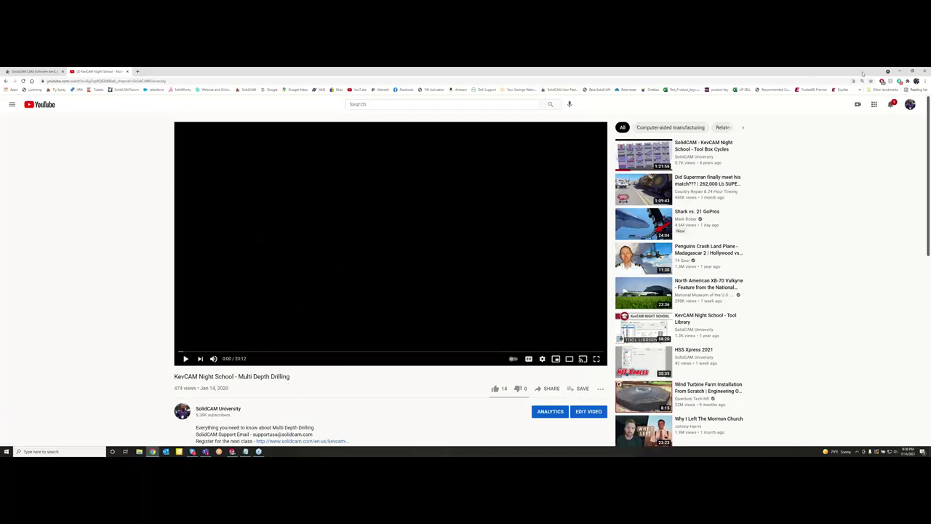
left_click(901, 71)
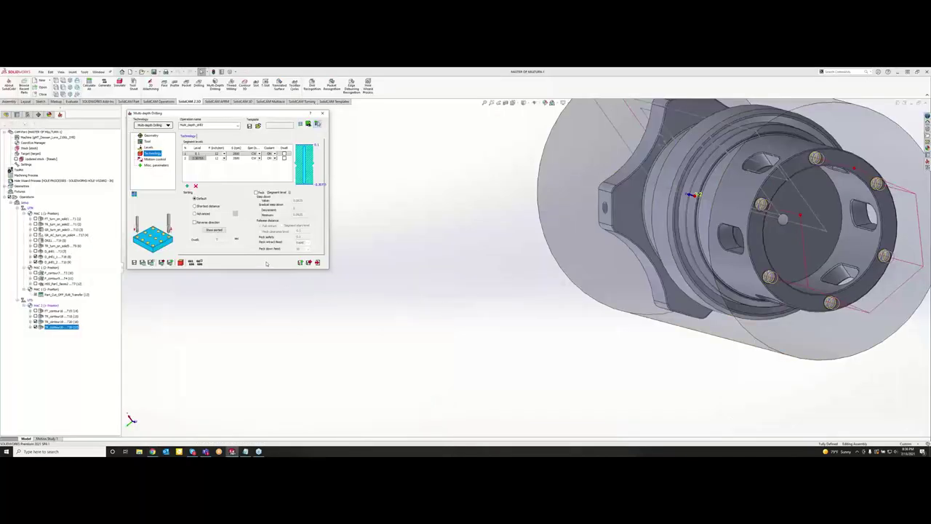
Inspect the center hole from both ends of the part and add five segment levels to the multi-depth drilling operation.
scroll(541, 259, "up", 4)
scroll(768, 217, "down", 4)
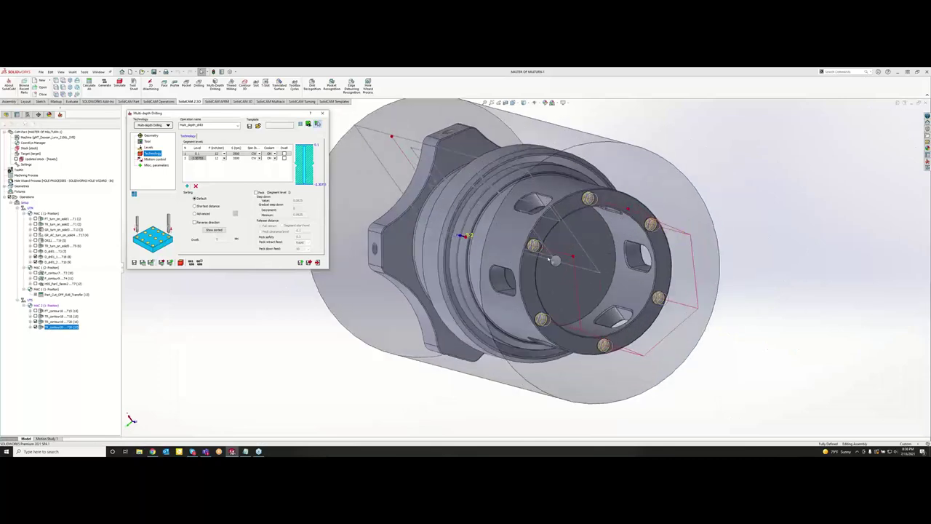
left_click(557, 252)
left_click(753, 348)
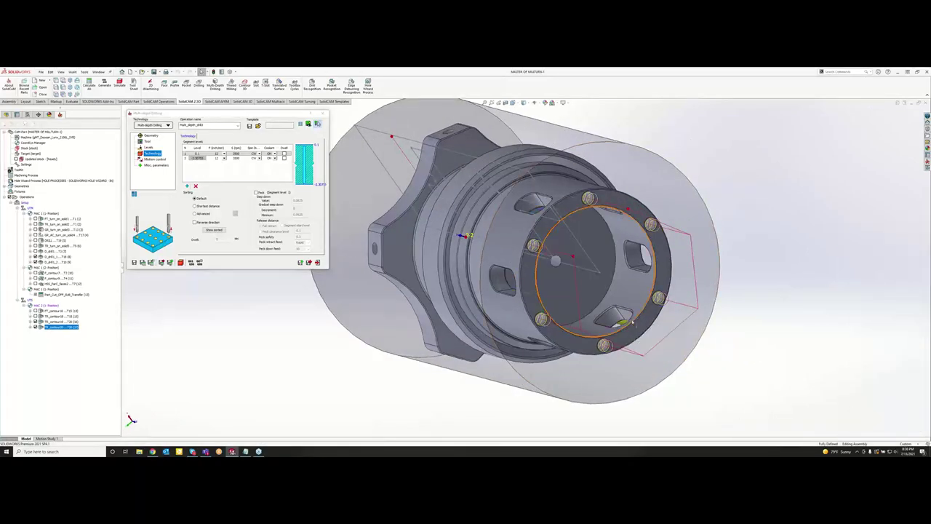
middle_click_drag(611, 314, 643, 264)
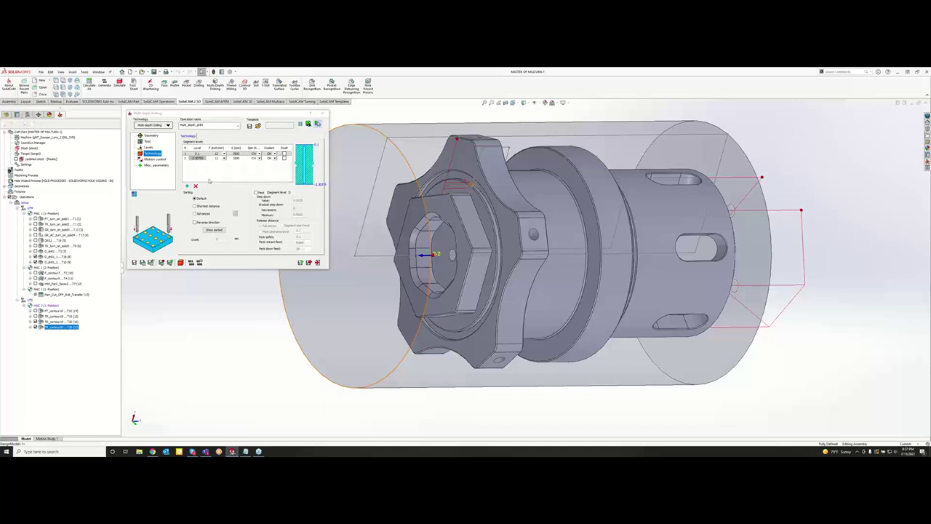
left_click(188, 187)
left_click(187, 186)
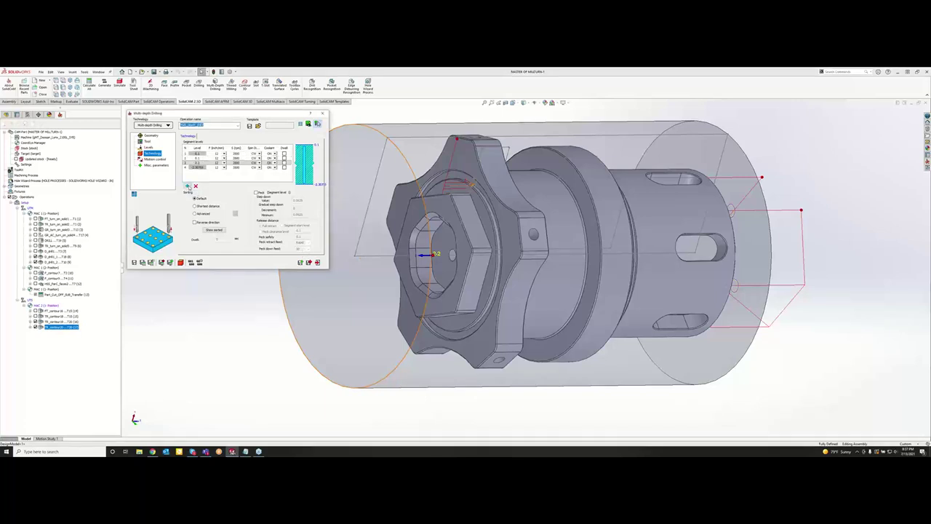
left_click(188, 186)
left_click(187, 186)
left_click(187, 187)
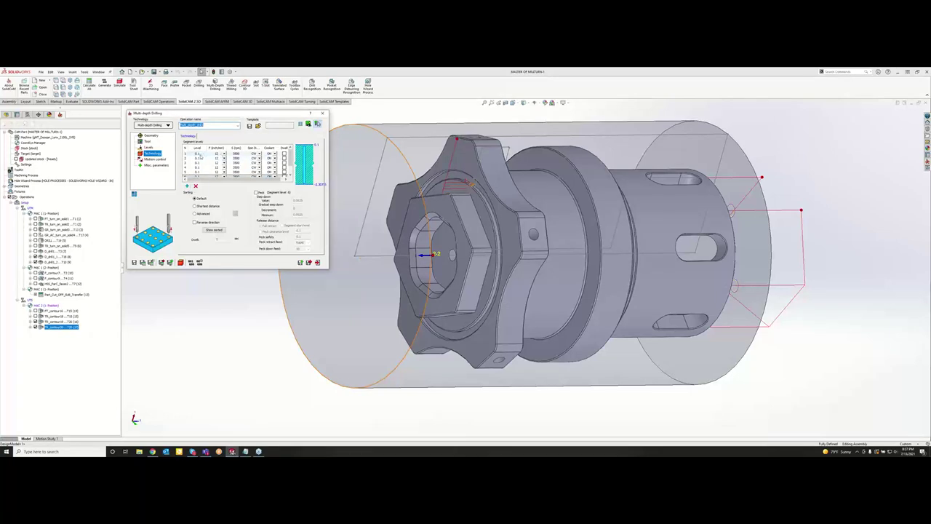
Set the first segment level's feed to Rapid and the second segment's level to -0.25.
left_click(216, 154)
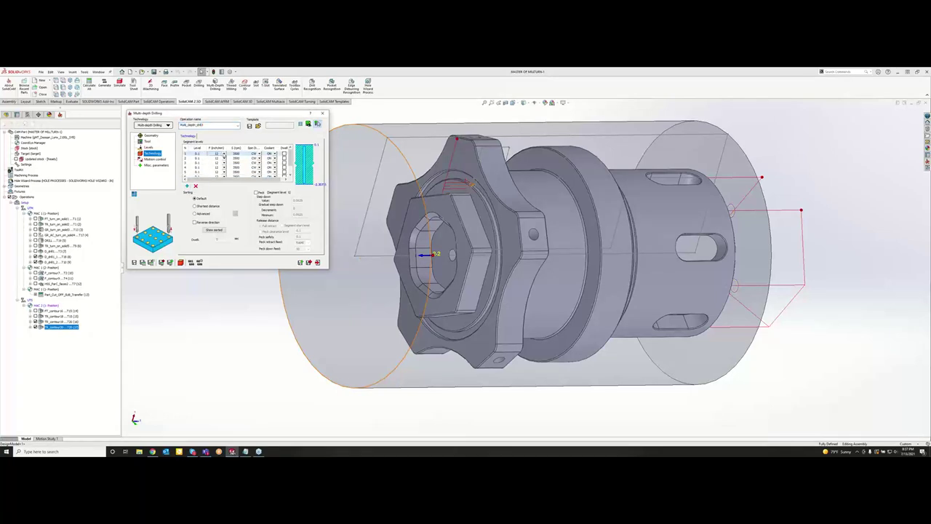
left_click(224, 155)
left_click(223, 161)
left_click(203, 159)
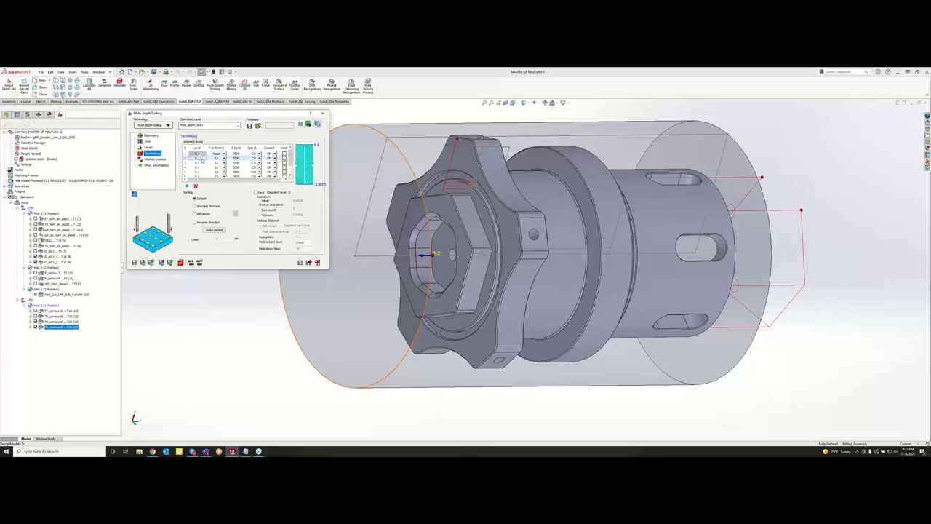
left_click(202, 158)
type("-0.25")
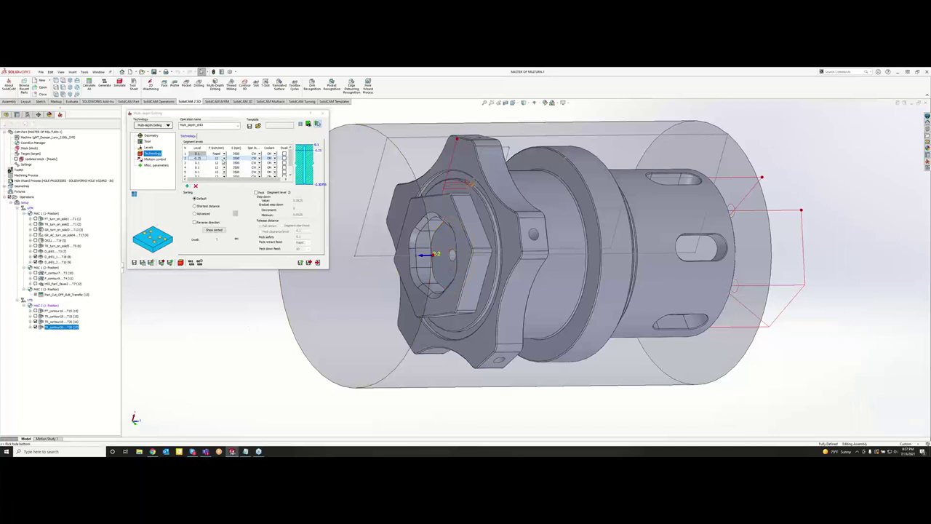
Pick the third segment level from the model near the large collar and set that segment's feed to 6.
left_click(197, 163)
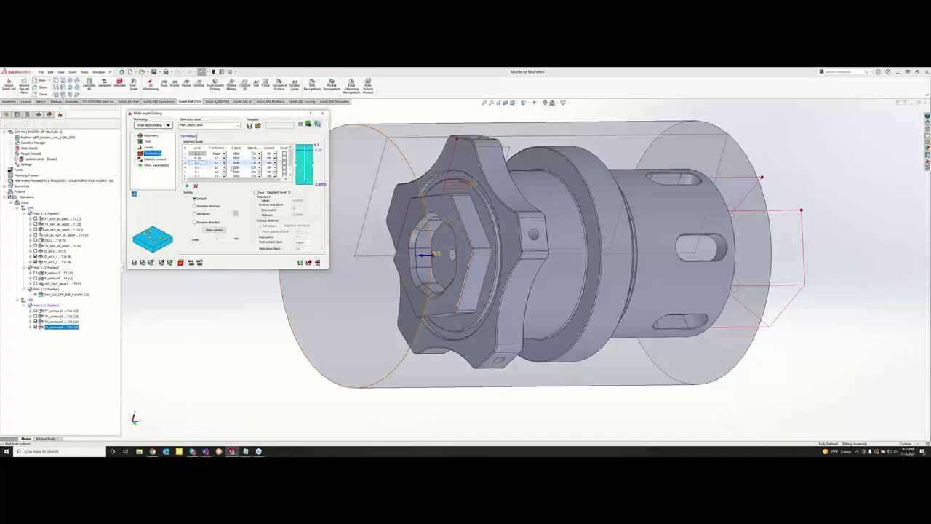
mouse_move(565, 267)
middle_mouse_down()
mouse_move(489, 281)
mouse_move(558, 259)
middle_mouse_up()
left_click(583, 255)
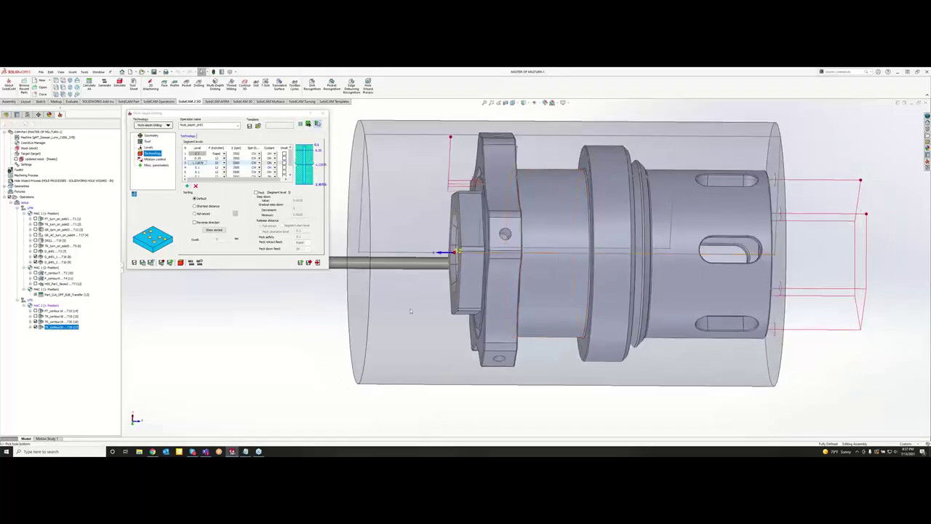
left_click(223, 166)
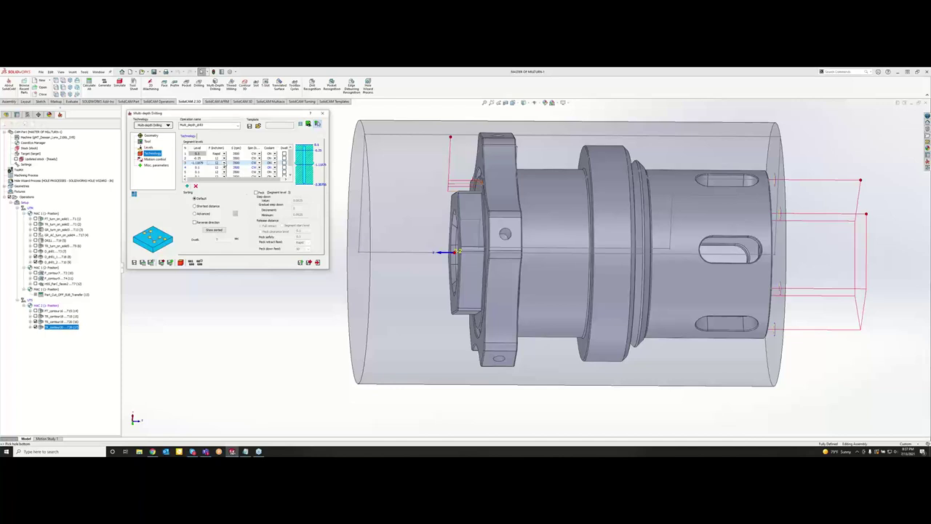
left_click(222, 165)
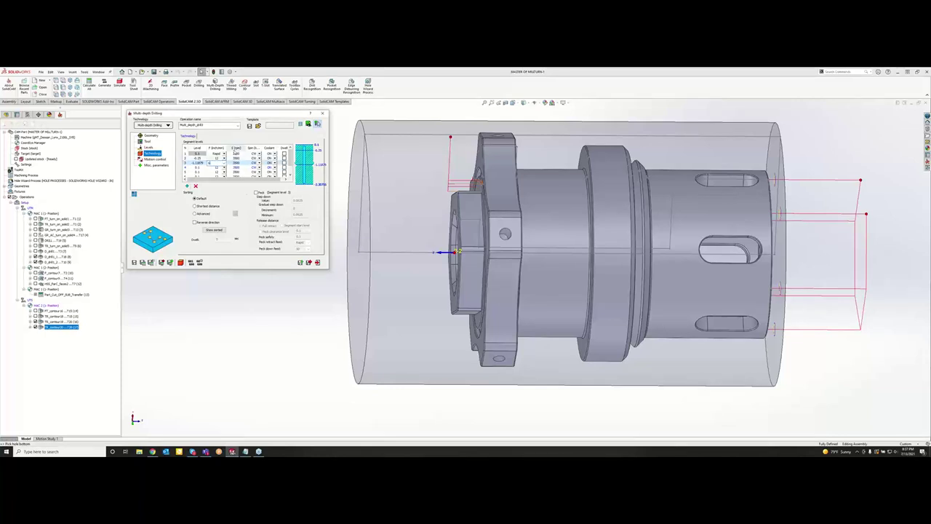
Set the fourth segment level to CCW spin with coolant OFF and the fifth segment's spindle speed to 100.
left_click(217, 167)
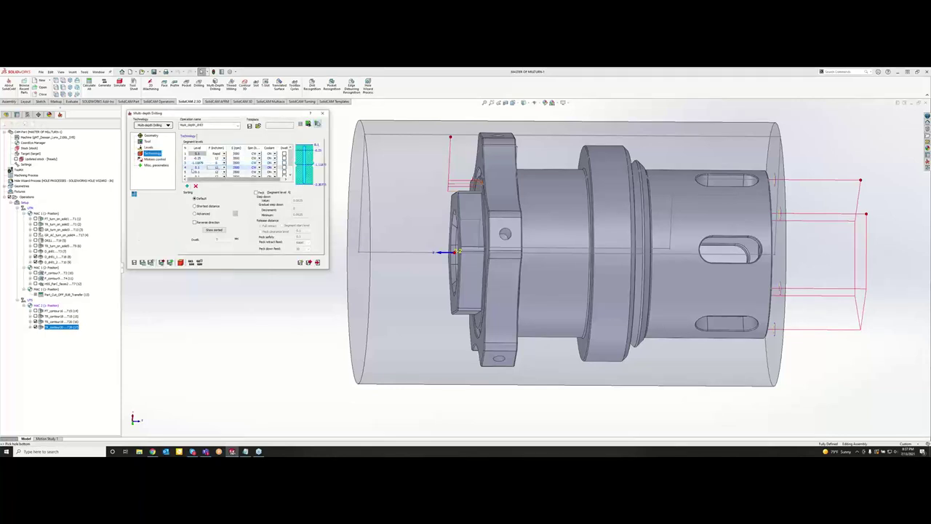
left_click(198, 167)
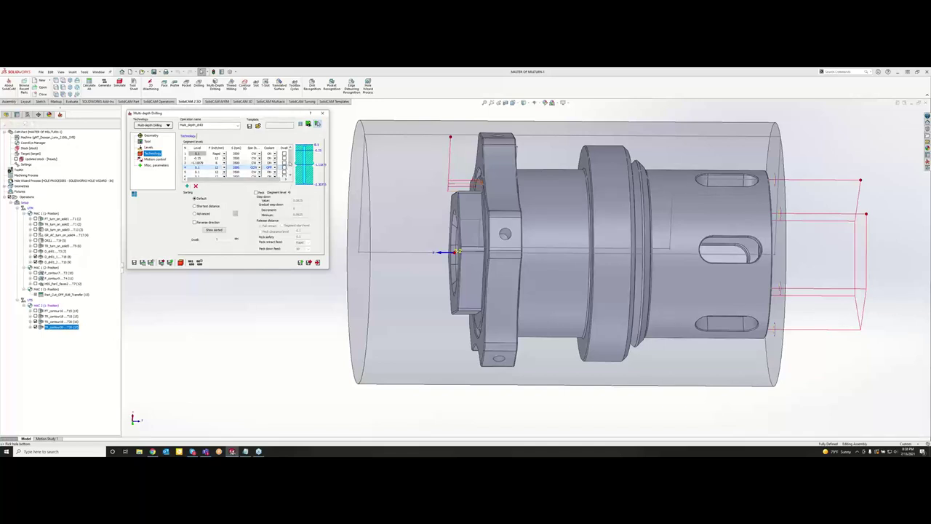
left_click_drag(291, 161, 290, 169)
left_click(259, 163)
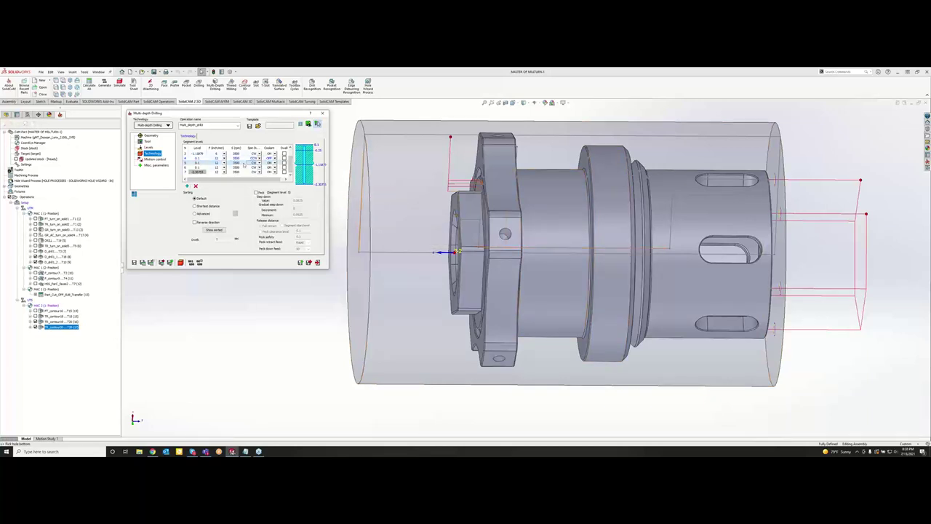
left_click(238, 163)
type("2")
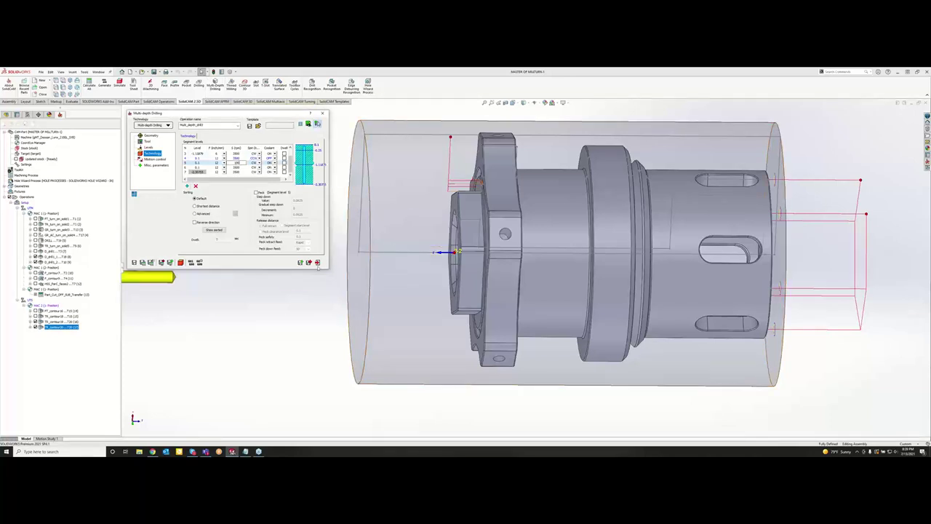
Enable pecking for the third and sixth segment levels of the multi-depth drilling operation.
scroll(203, 166, "up", 1)
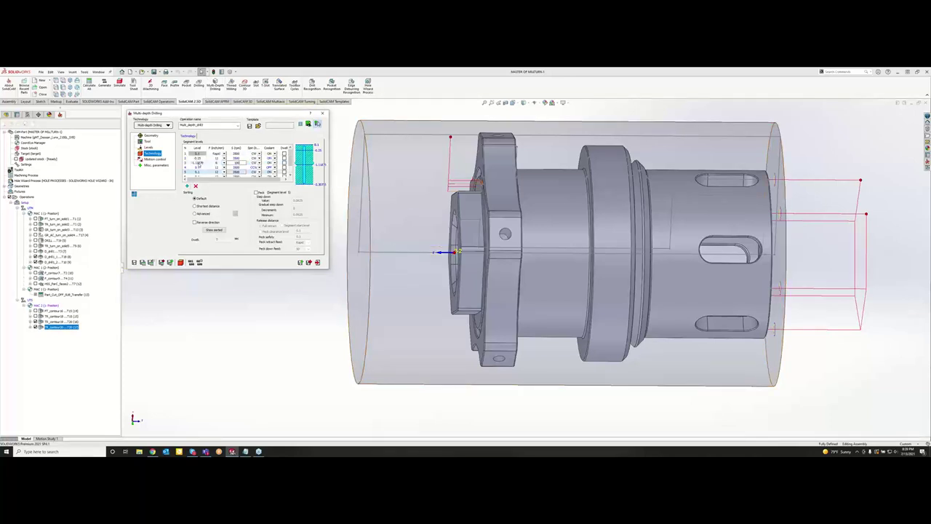
left_click(199, 165)
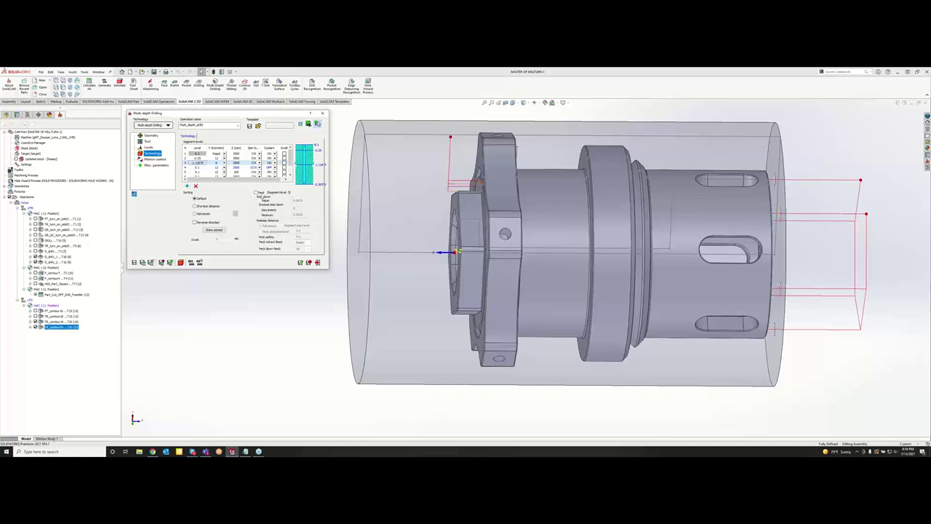
left_click(257, 193)
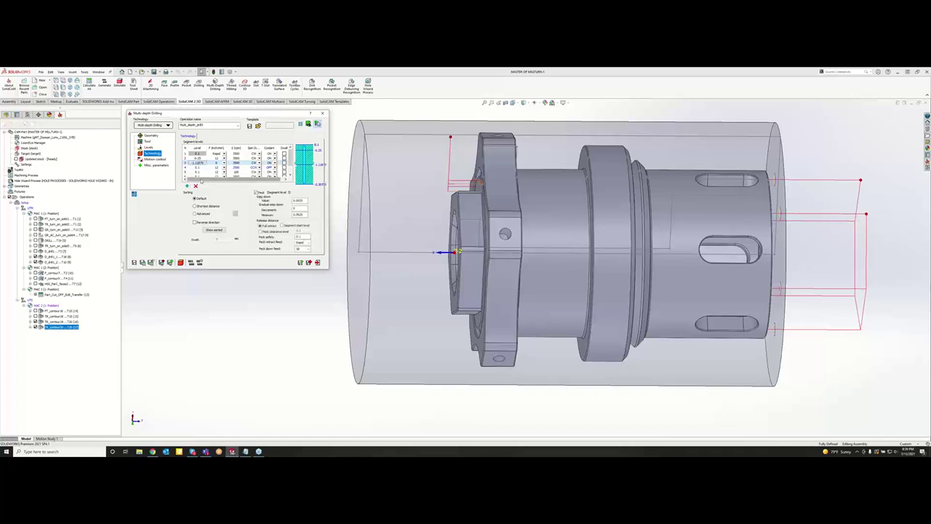
left_click(198, 175)
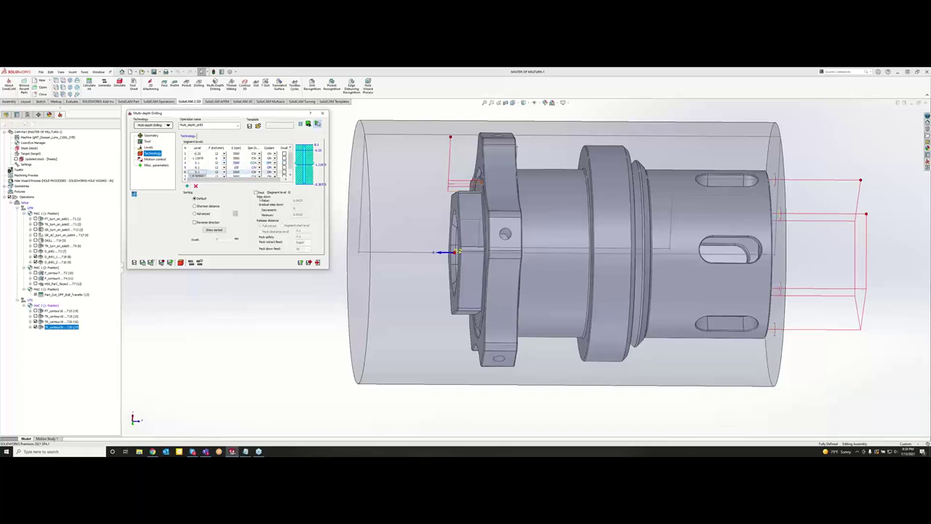
left_click(257, 193)
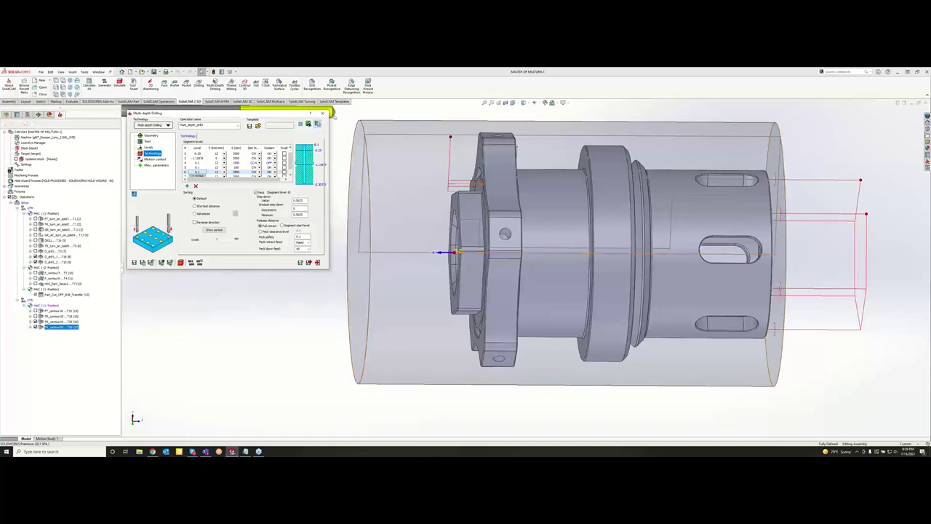
Exit the multi-depth drilling operation without saving it.
left_click(323, 113)
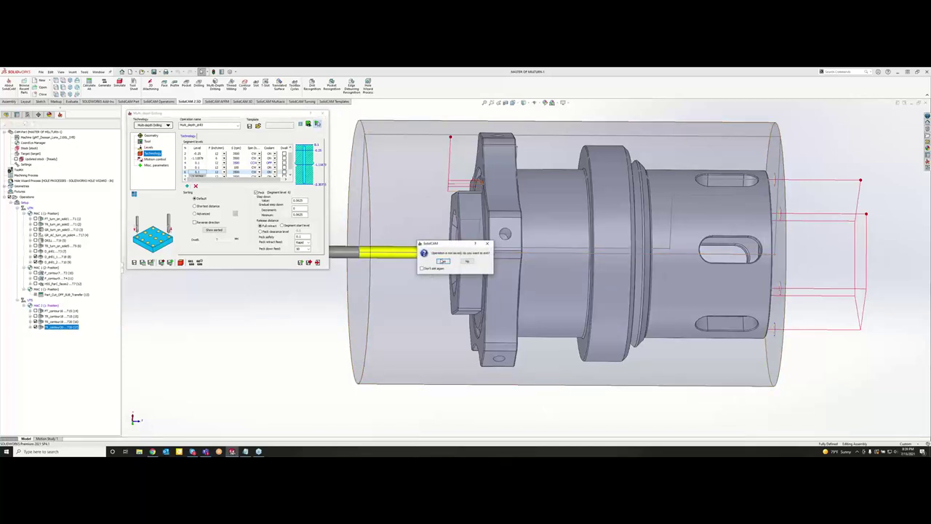
left_click(443, 261)
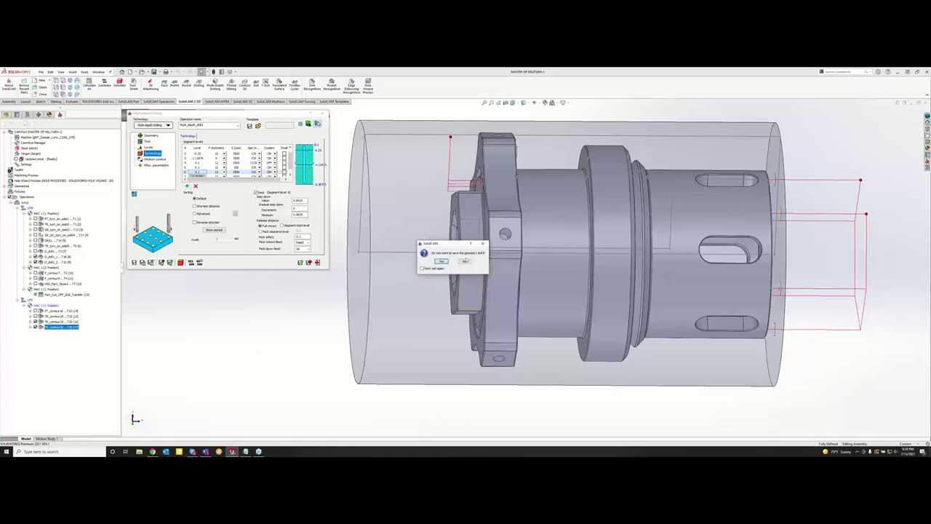
left_click(442, 261)
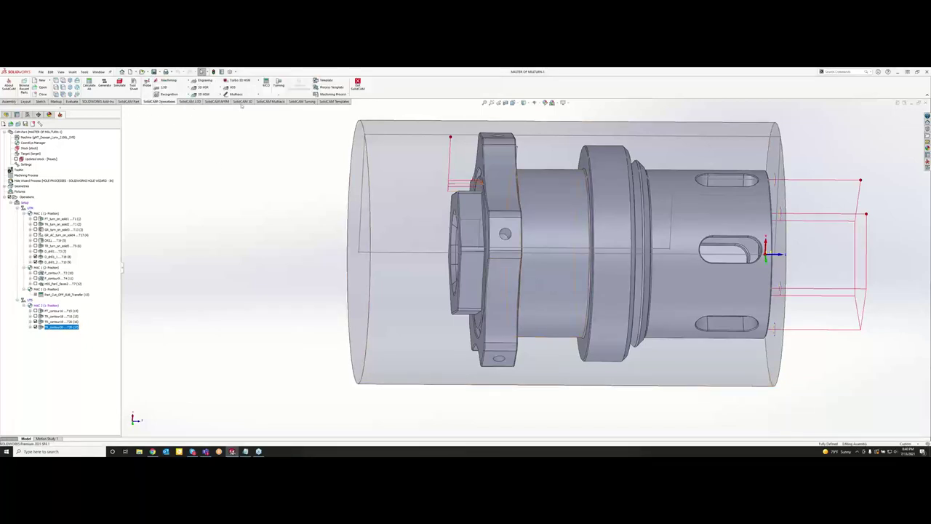
left_click(301, 101)
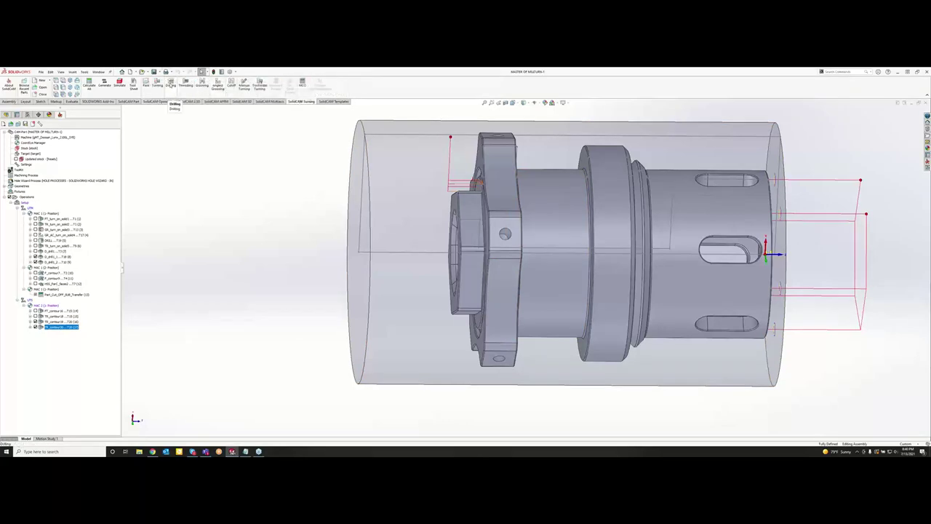
left_click(171, 85)
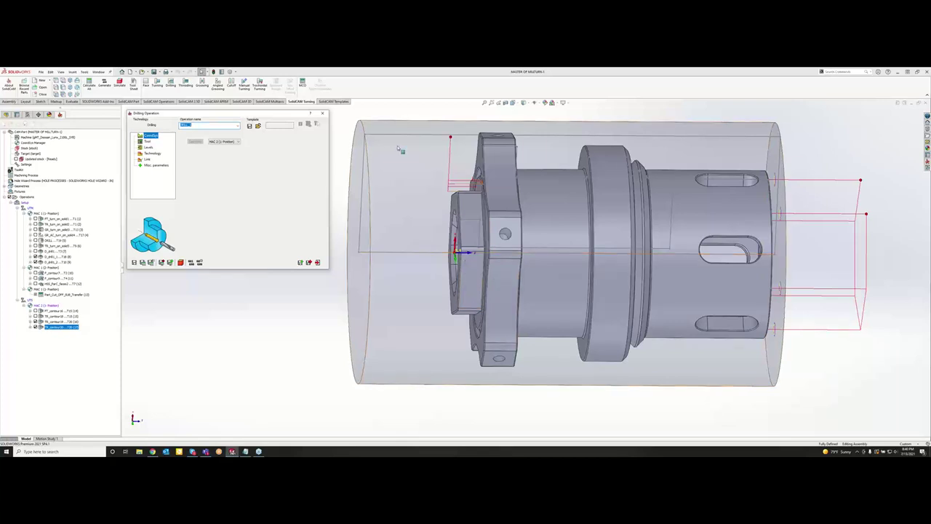
left_click(323, 113)
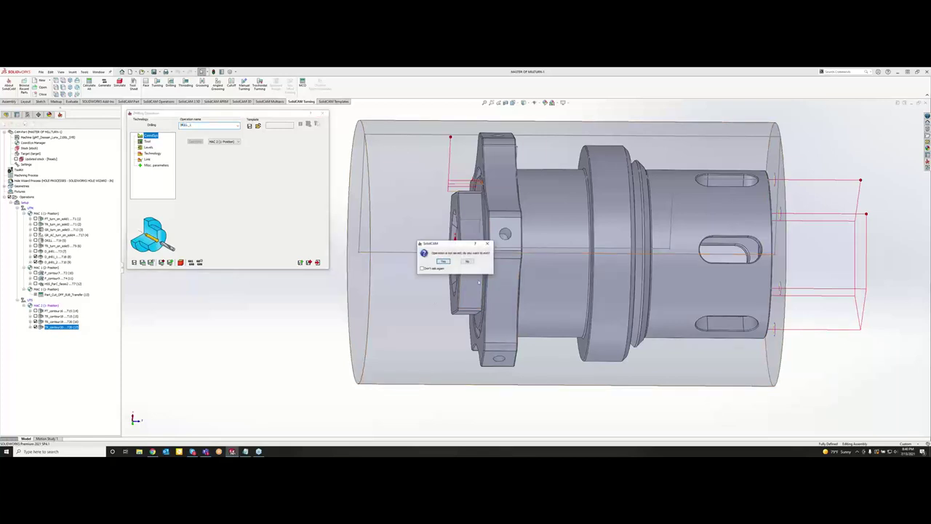
left_click(445, 261)
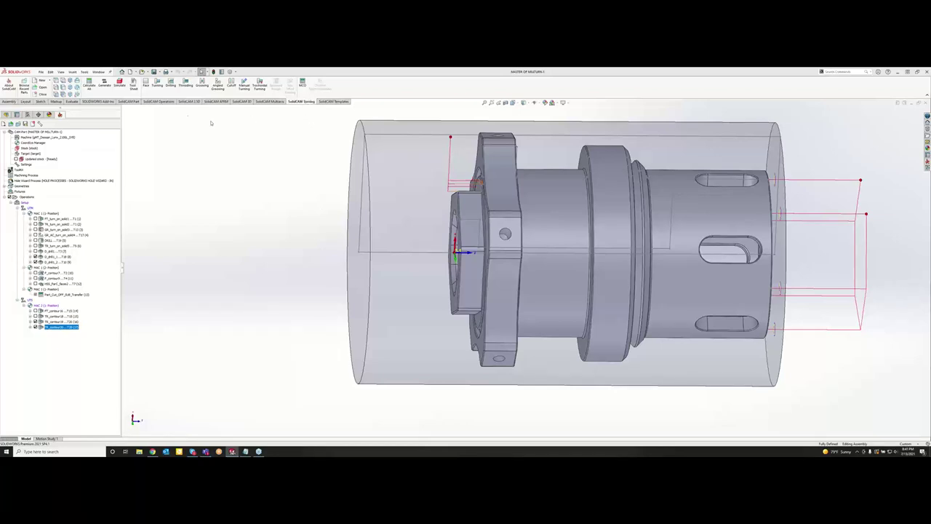
Delete the last contour operation, number 17, under the sub spindle's MAC 2 position.
left_click(191, 102)
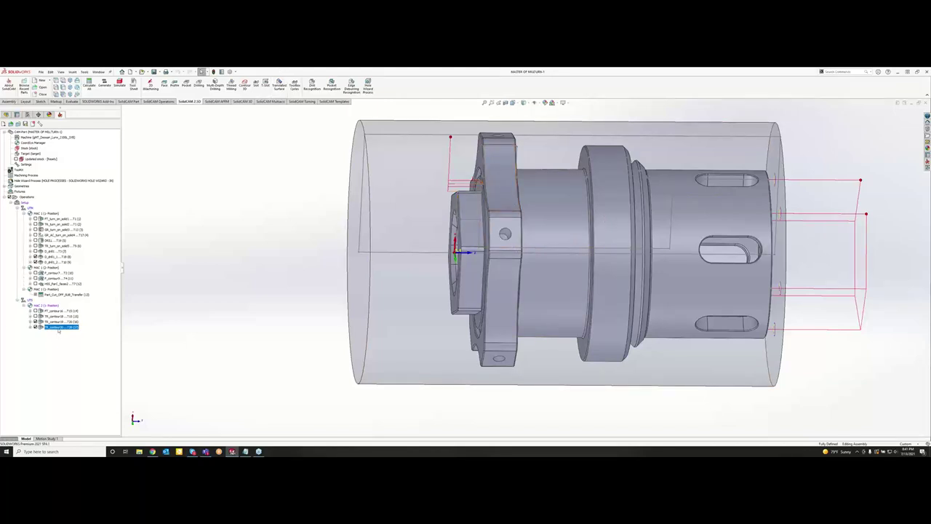
key("Delete")
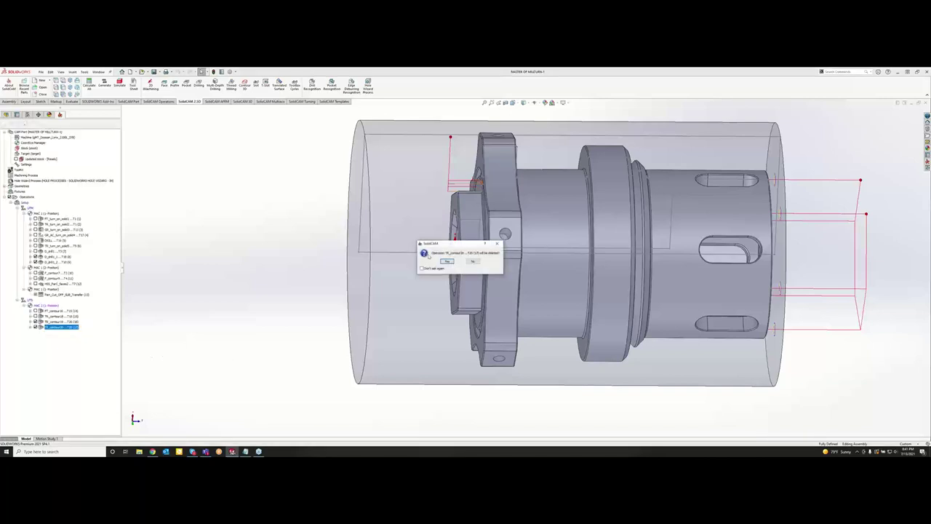
left_click(448, 264)
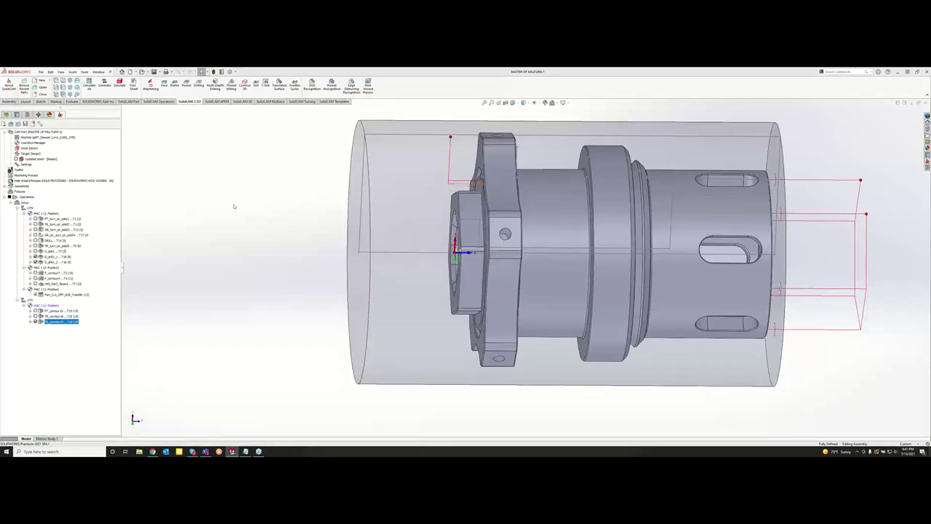
middle_click_drag(235, 204, 281, 222)
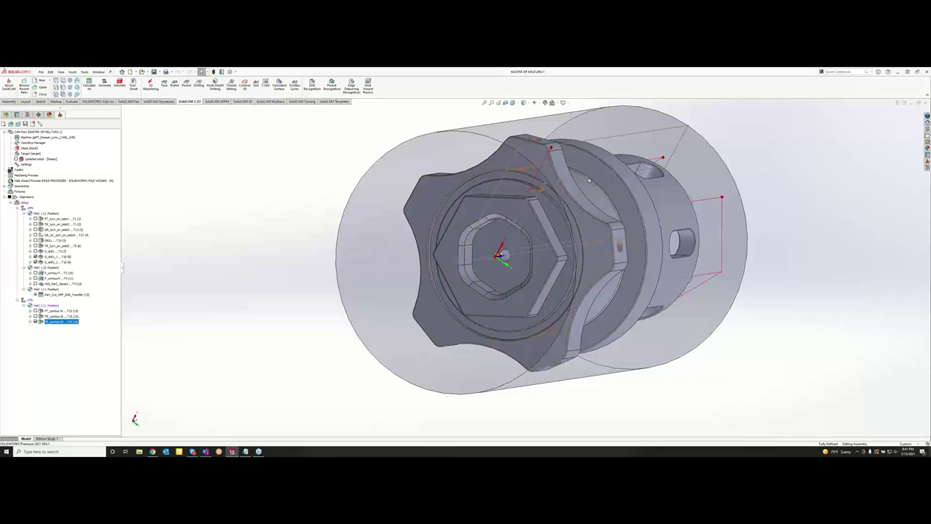
scroll(549, 156, "down", 3)
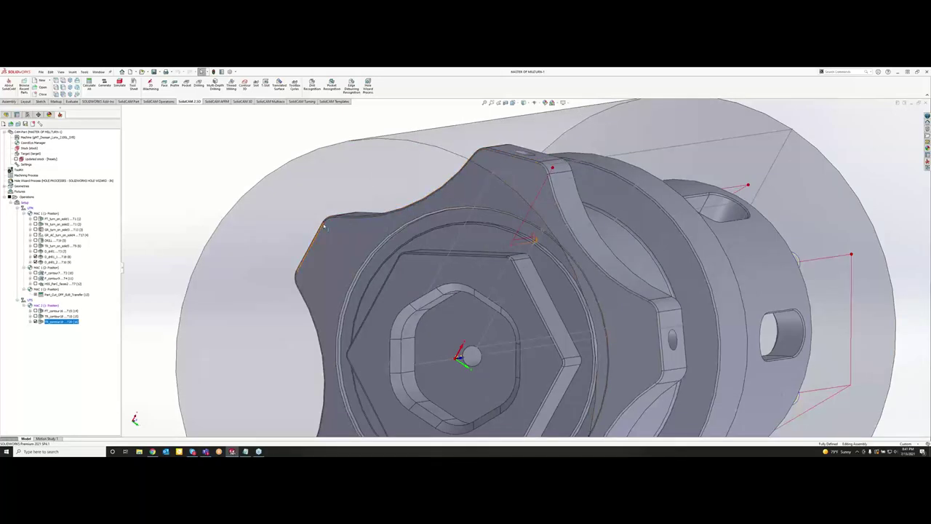
scroll(619, 364, "up", 2)
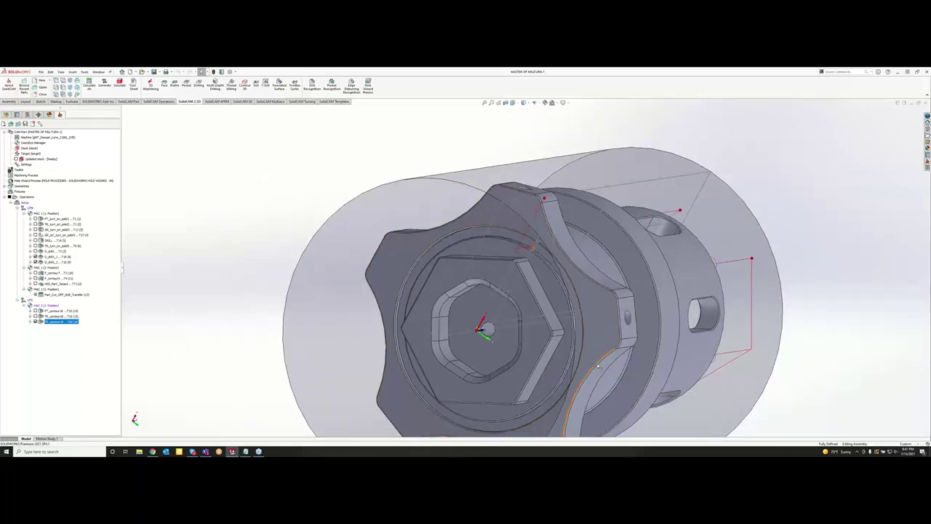